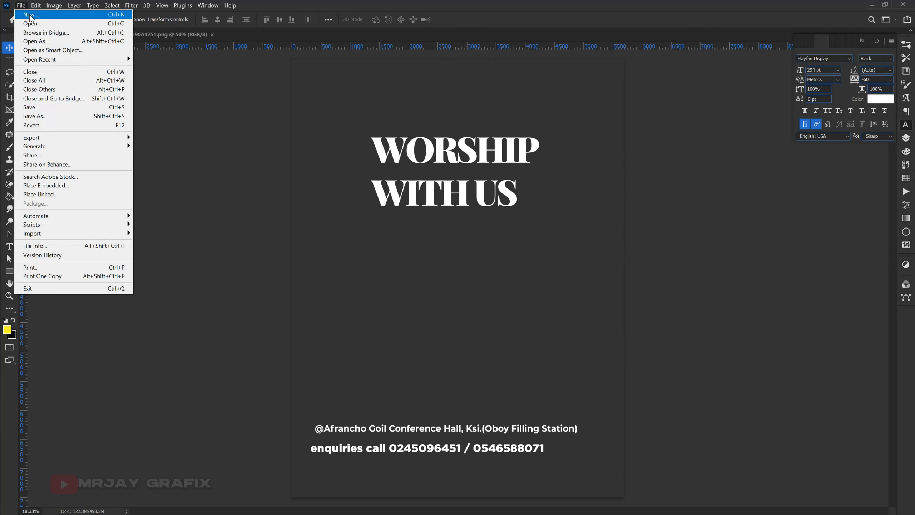
# Create a new print document 12 inches wide and 16 inches high at 300 pixels/inch
pyautogui.click(31, 15)
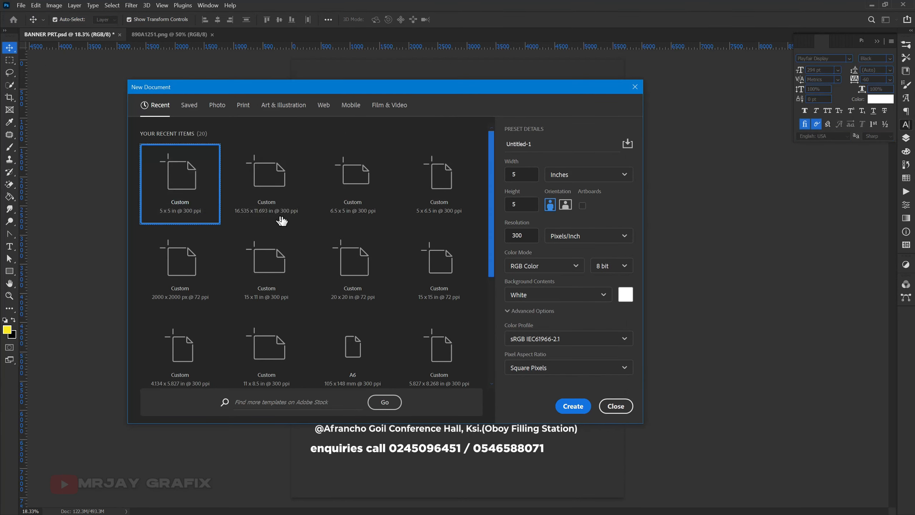
pyautogui.click(242, 108)
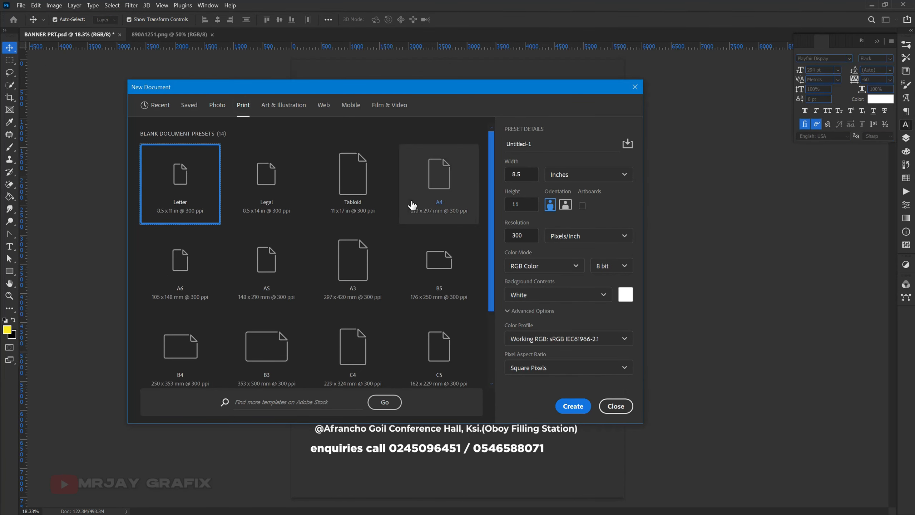
pyautogui.click(525, 171)
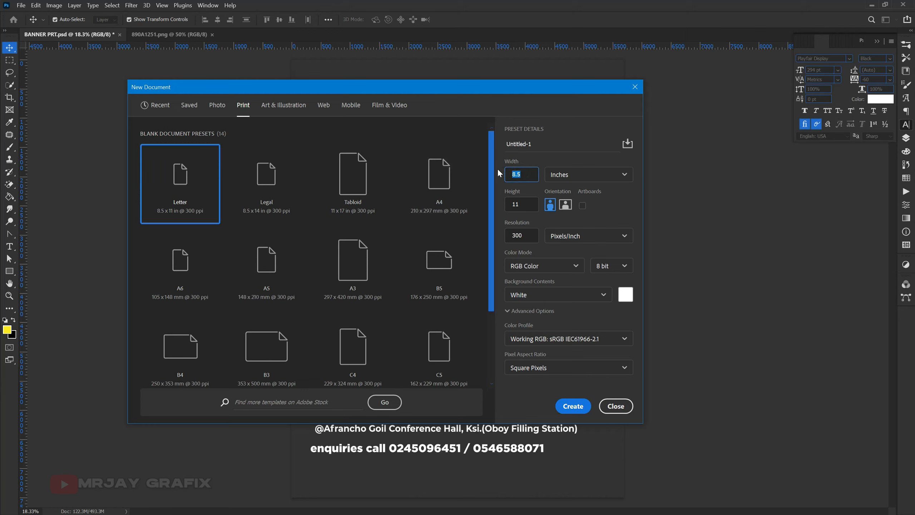
pyautogui.write('12')
pyautogui.click(523, 204)
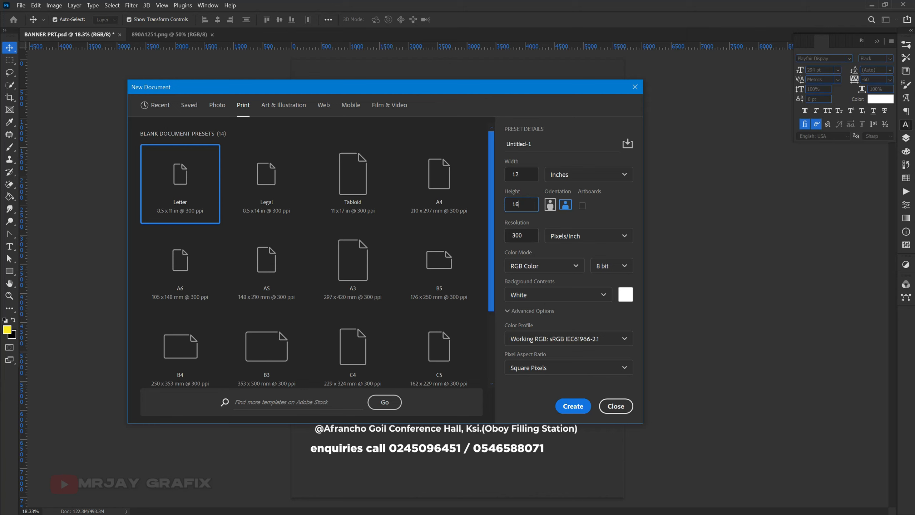
pyautogui.click(573, 405)
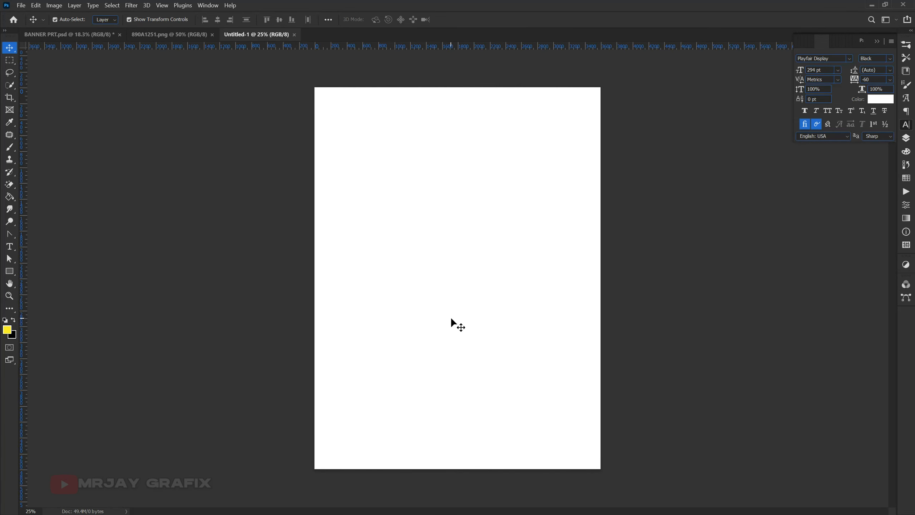
# Copy the cut-out man from 890A1251.png into the new document, placing him in the upper right of the page
pyautogui.scroll(1, 452, 318)
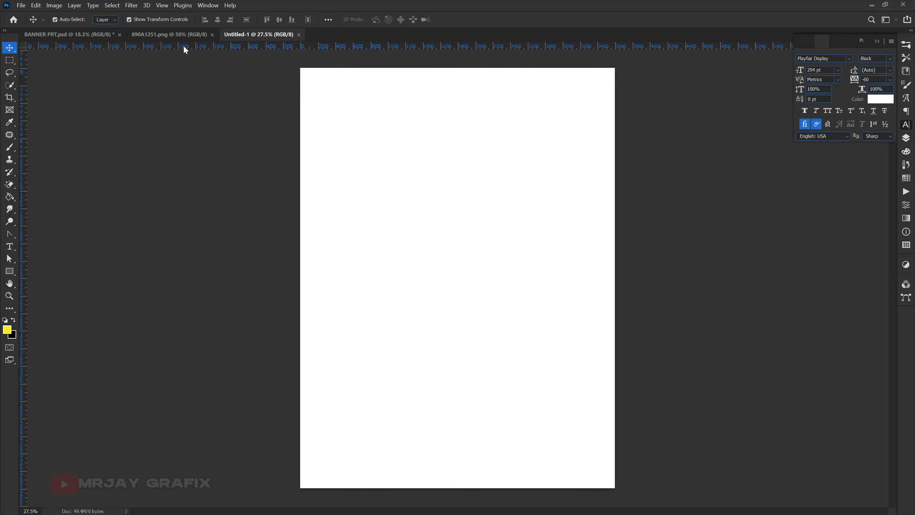
pyautogui.click(176, 36)
pyautogui.click(443, 210)
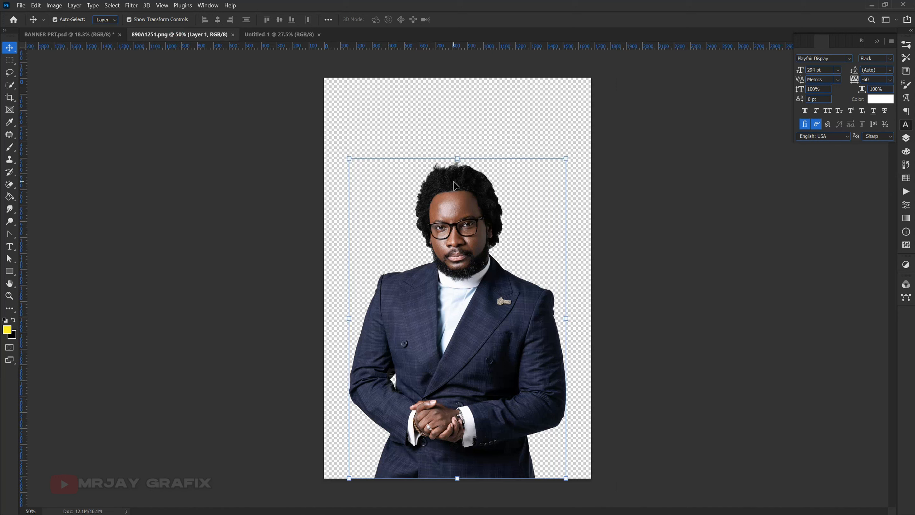
pyautogui.moveTo(456, 190); pyautogui.dragTo(456, 165)
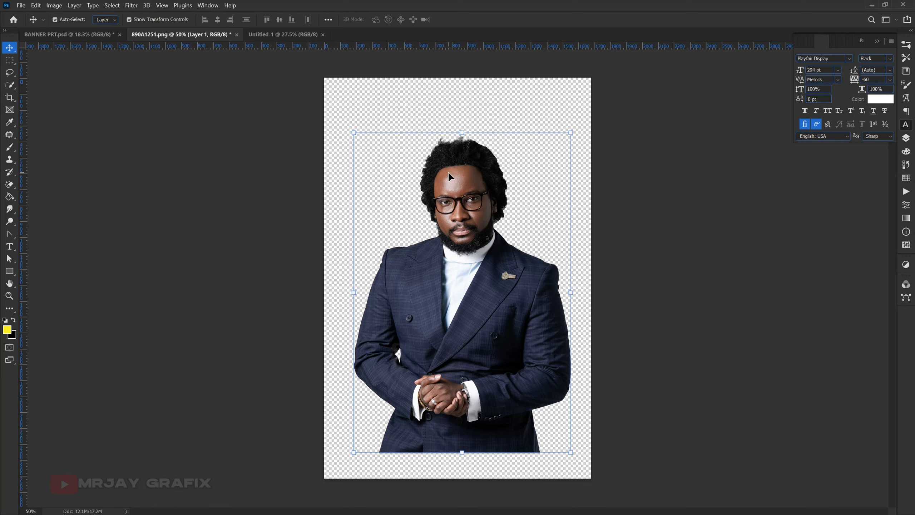
pyautogui.moveTo(473, 181); pyautogui.dragTo(536, 218)
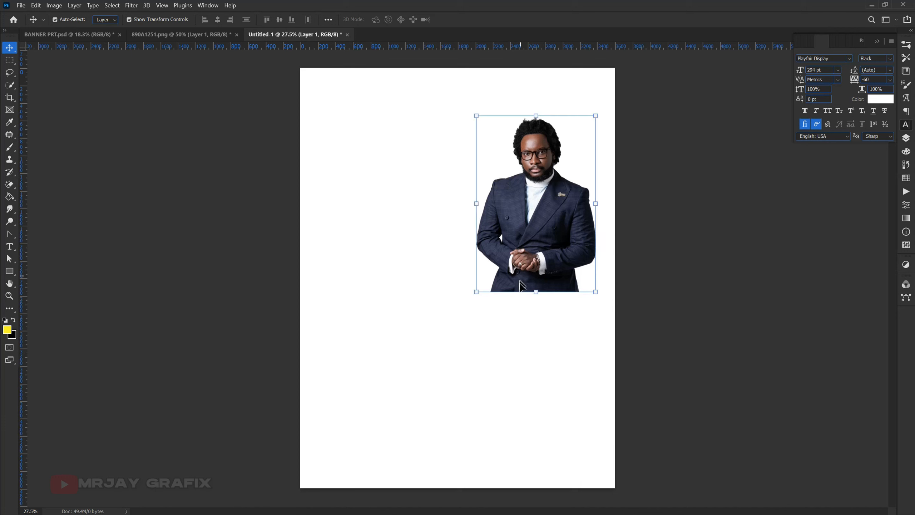
# Scale the man's photo up proportionally to about 134%, extending it down and to the left
pyautogui.click(542, 296)
pyautogui.moveTo(476, 292); pyautogui.dragTo(436, 352)
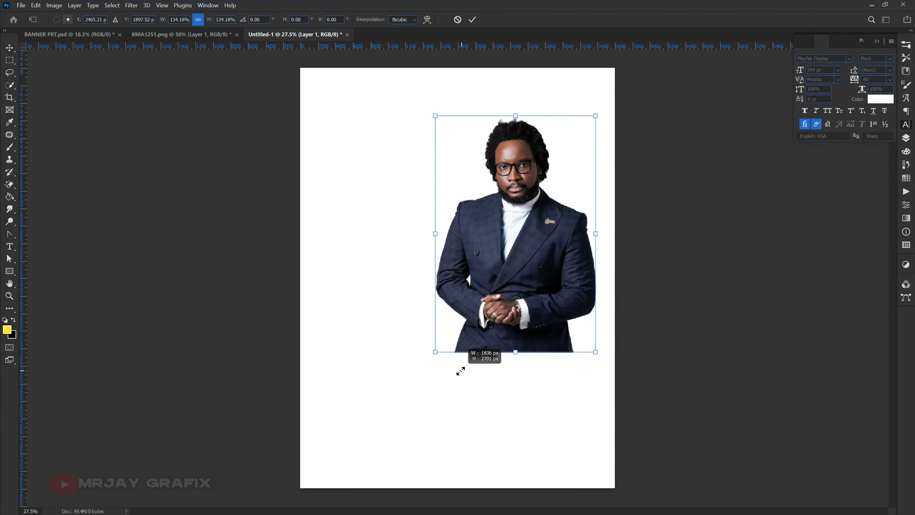
pyautogui.press('Return')
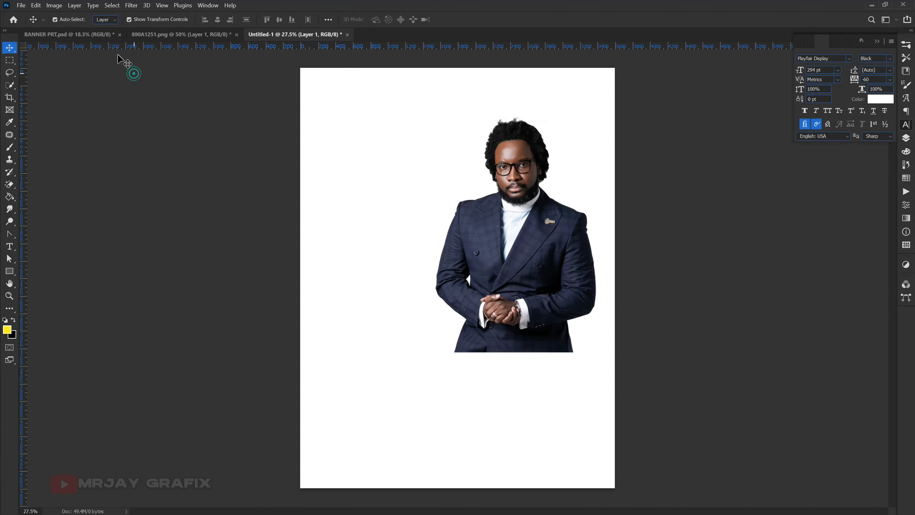
# In BANNER PRT.psd, find the hidden Shape 1 copy 2 layer and make it visible
pyautogui.click(89, 38)
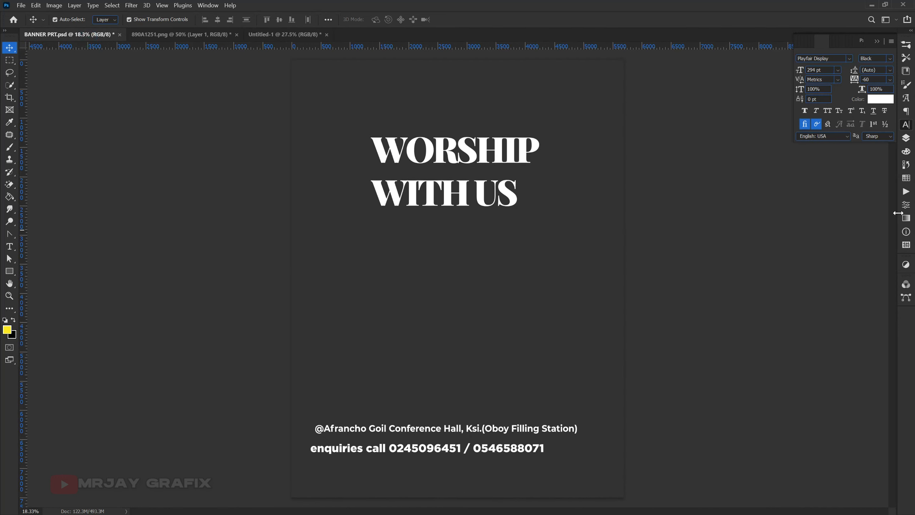
pyautogui.click(906, 138)
pyautogui.scroll(-3, 825, 267)
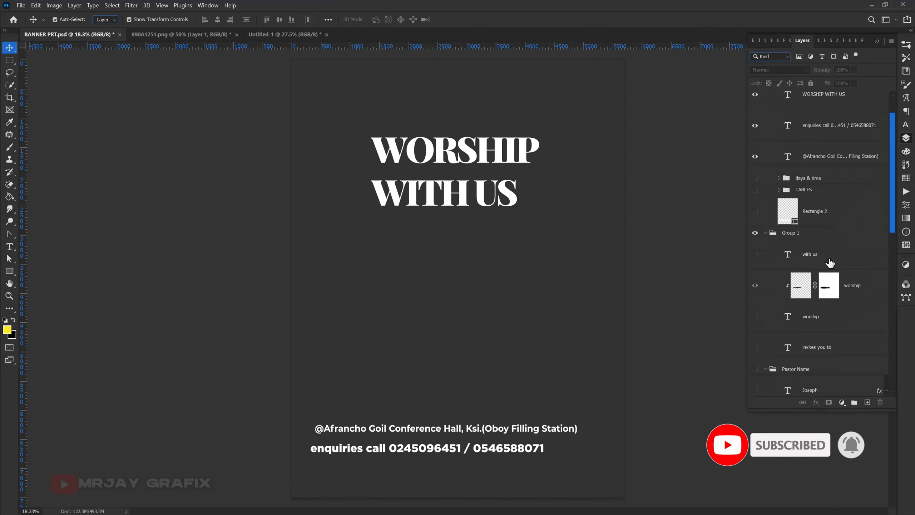
pyautogui.scroll(-6, 821, 269)
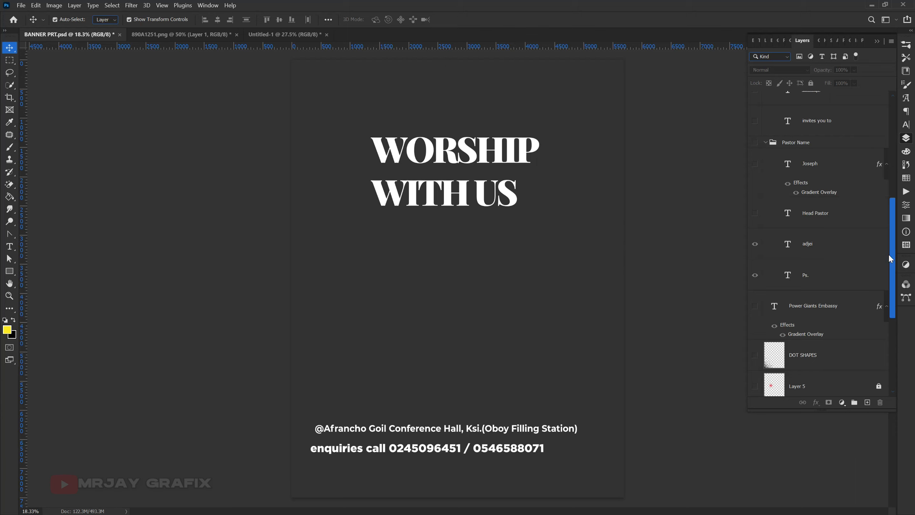
pyautogui.moveTo(892, 267); pyautogui.dragTo(881, 343)
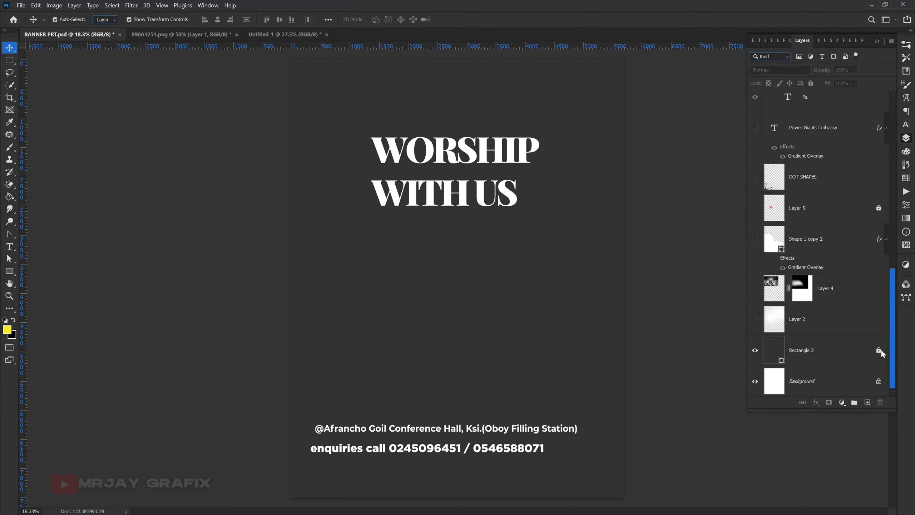
pyautogui.click(808, 240)
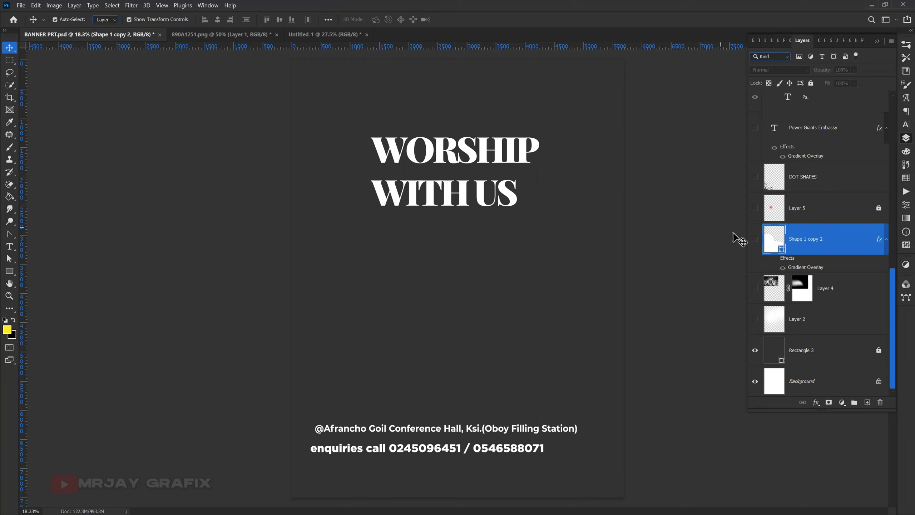
pyautogui.click(757, 243)
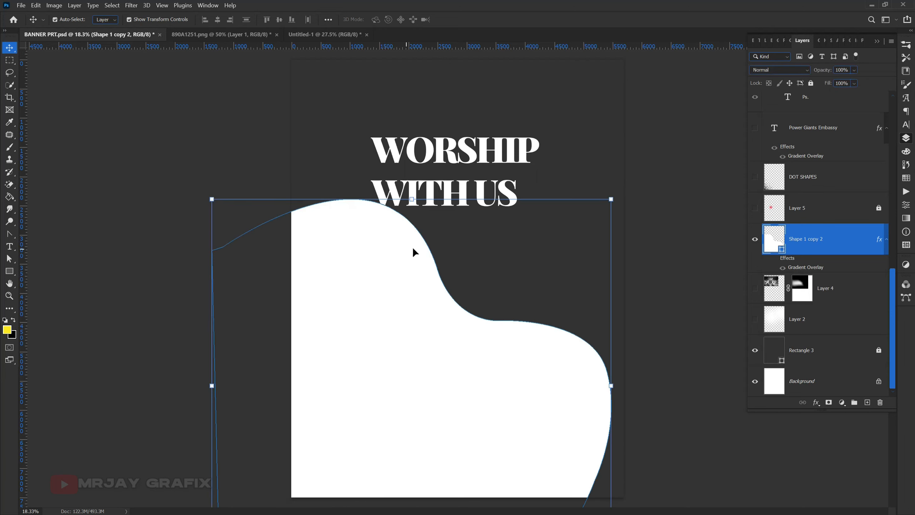
# Copy the curved shape into the new document, then shrink and position it so its curve covers the man's lower edge
pyautogui.moveTo(213, 202); pyautogui.dragTo(384, 381)
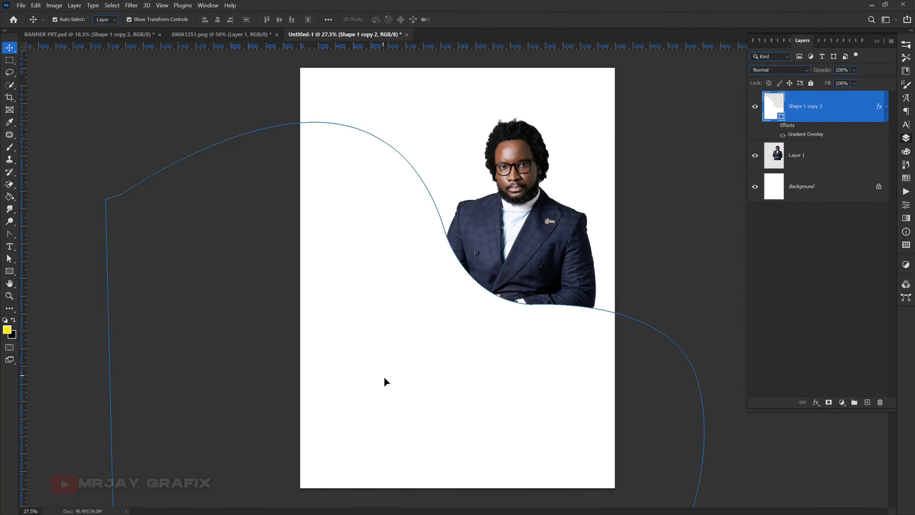
pyautogui.moveTo(117, 420); pyautogui.dragTo(382, 442)
pyautogui.moveTo(439, 399); pyautogui.dragTo(328, 381)
pyautogui.press('Return')
pyautogui.click(135, 270)
pyautogui.click(406, 325)
pyautogui.click(176, 301)
# Enlarge the man's photo slightly and move it up so his lower body meets the shape's curve
pyautogui.click(512, 309)
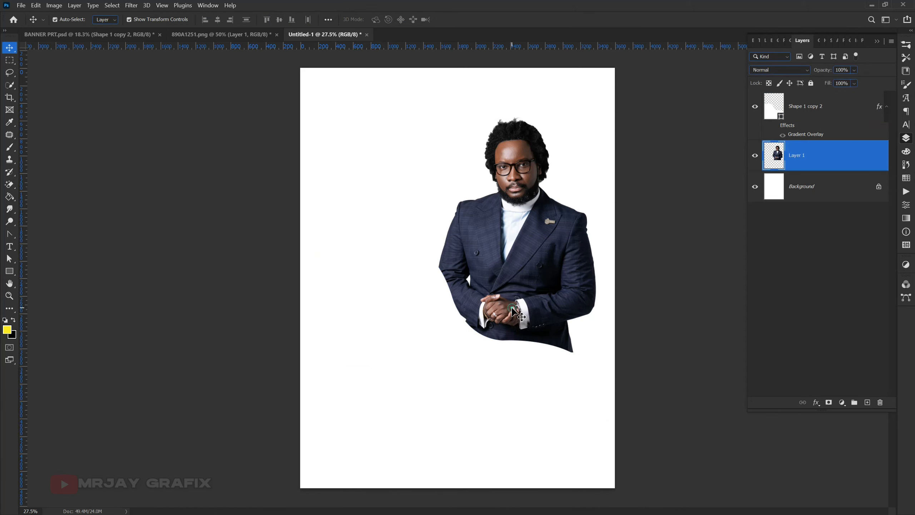
pyautogui.moveTo(433, 344); pyautogui.dragTo(422, 365)
pyautogui.moveTo(487, 262); pyautogui.dragTo(487, 231)
pyautogui.click(162, 230)
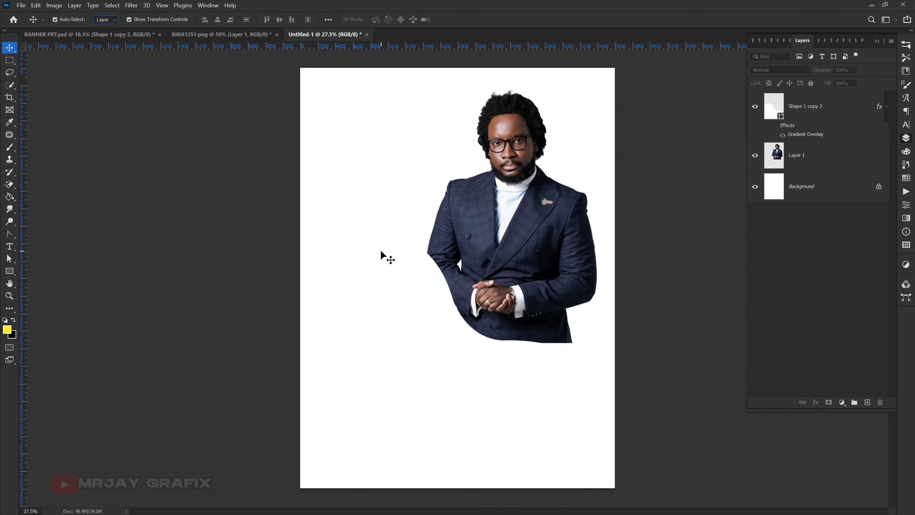
# Turn on the curved shape's layer effects and open its Gradient Overlay gradient for editing
pyautogui.click(380, 256)
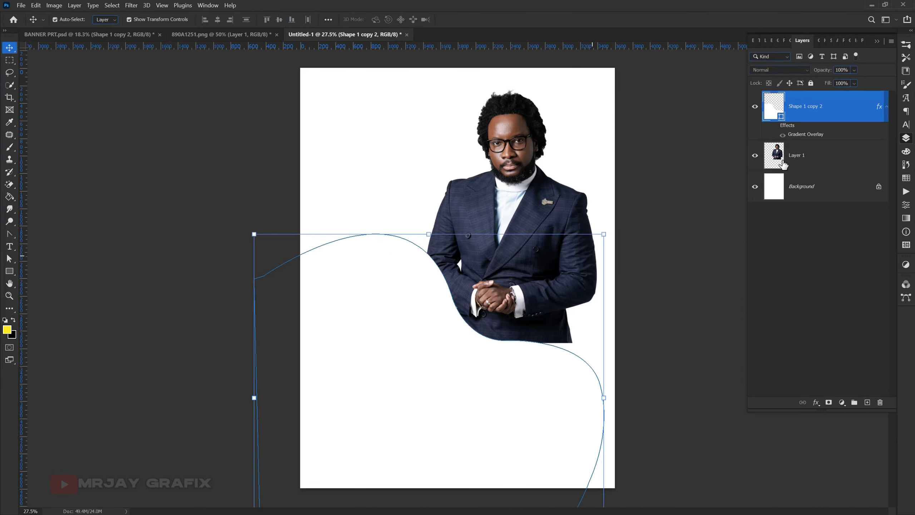
pyautogui.click(775, 126)
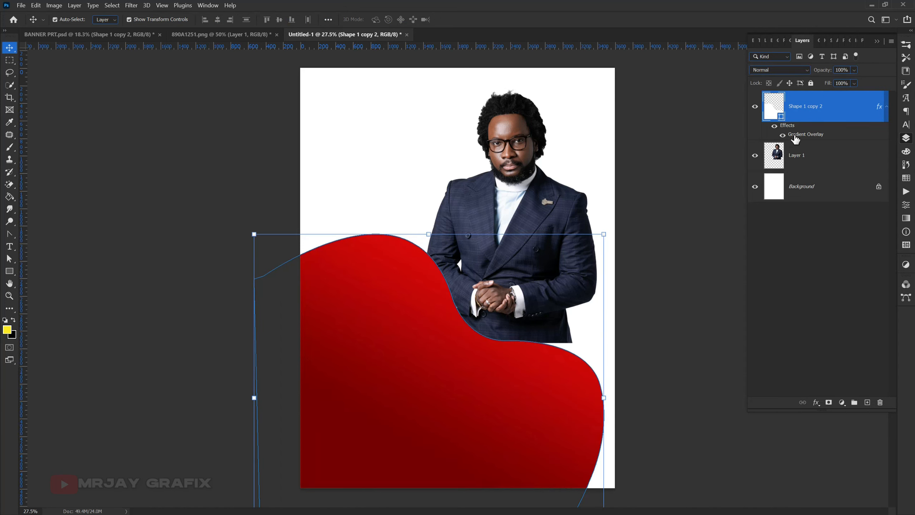
pyautogui.moveTo(568, 176); pyautogui.dragTo(539, 85)
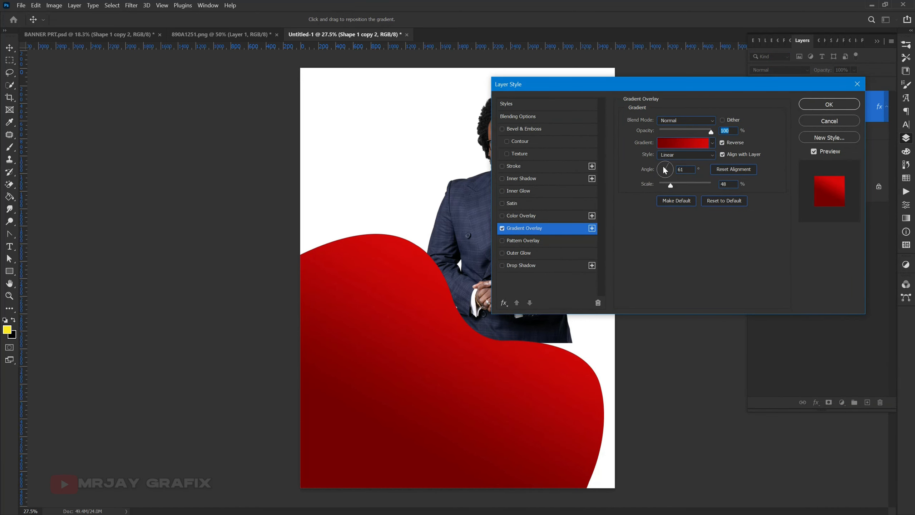
pyautogui.click(674, 146)
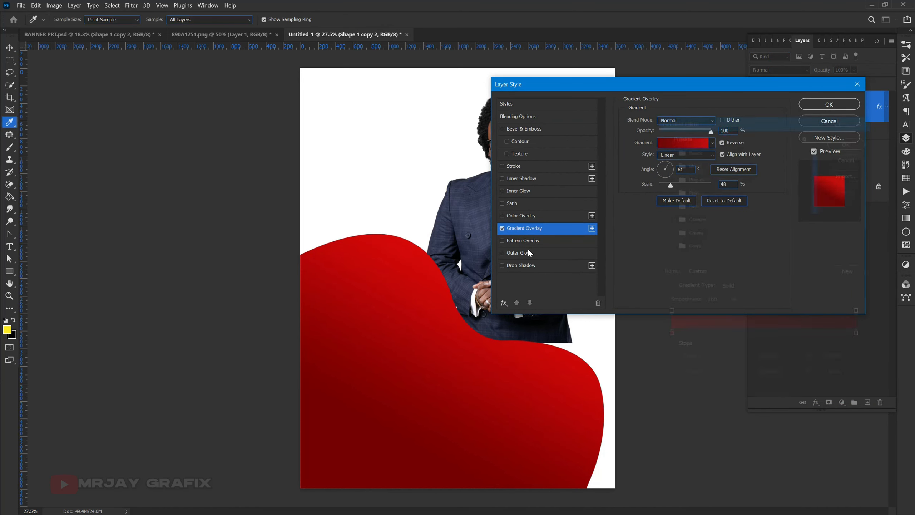
pyautogui.click(669, 336)
pyautogui.click(710, 377)
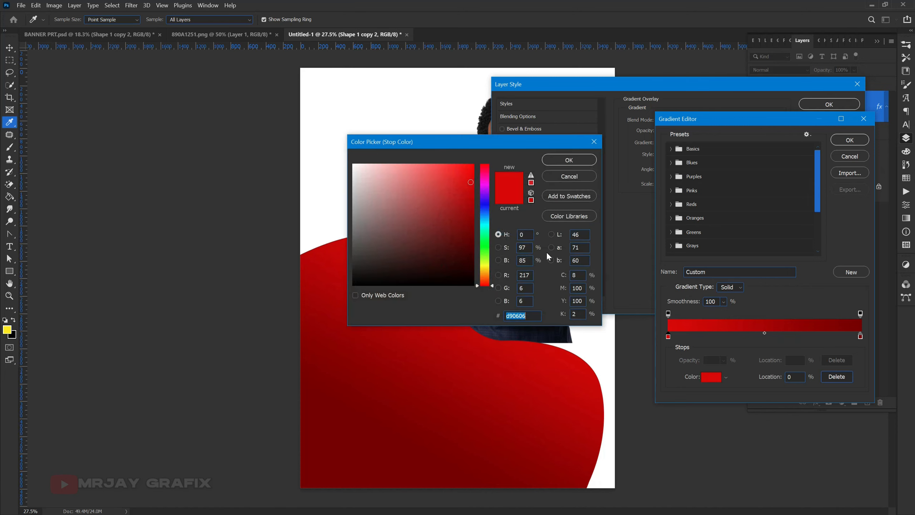
pyautogui.moveTo(488, 190); pyautogui.dragTo(483, 186)
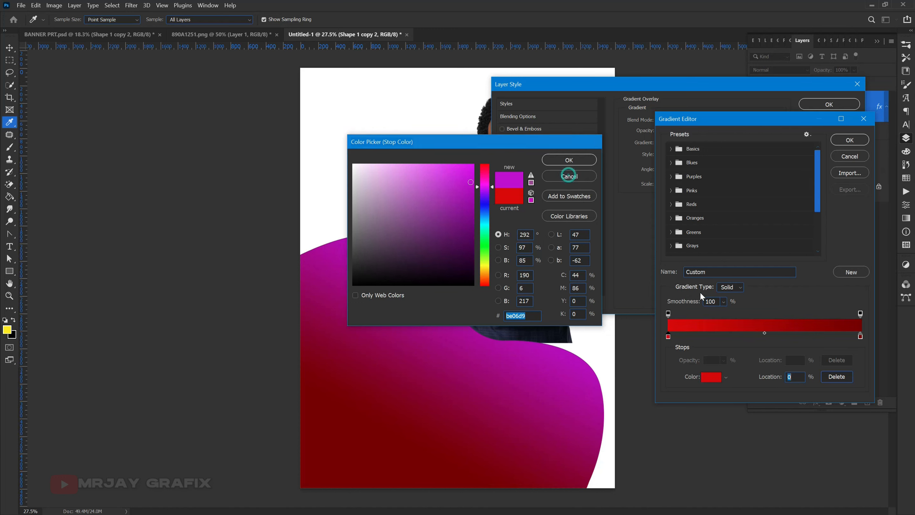
pyautogui.click(569, 176)
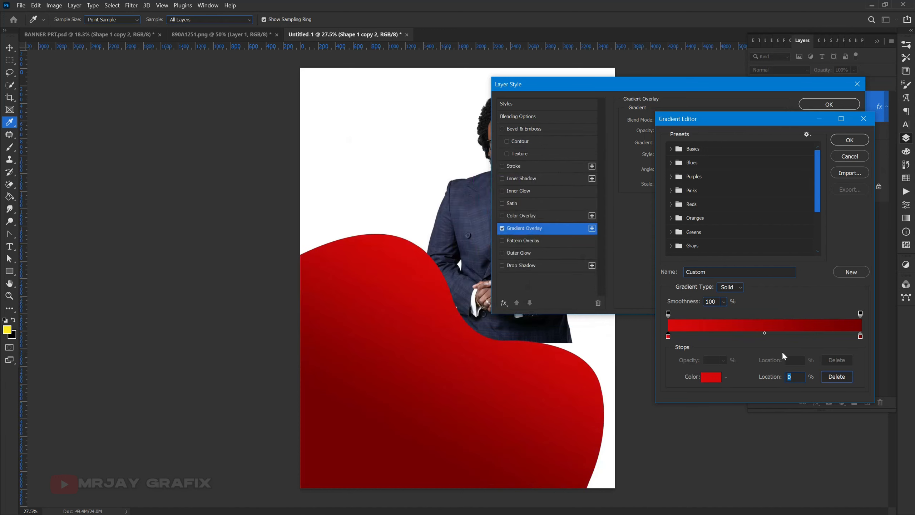
# Set the gradient's colour stop at location 100% to a dark magenta-purple
pyautogui.click(861, 336)
pyautogui.click(711, 378)
pyautogui.moveTo(486, 188); pyautogui.dragTo(485, 186)
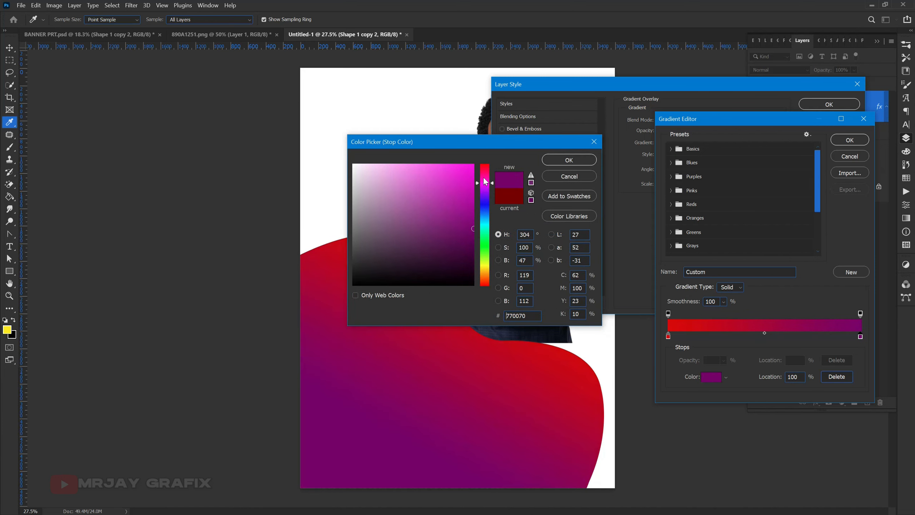
pyautogui.click(485, 181)
pyautogui.press('Return')
# Set the gradient's colour stop at location 0% to a bright magenta-pink
pyautogui.click(667, 335)
pyautogui.click(711, 377)
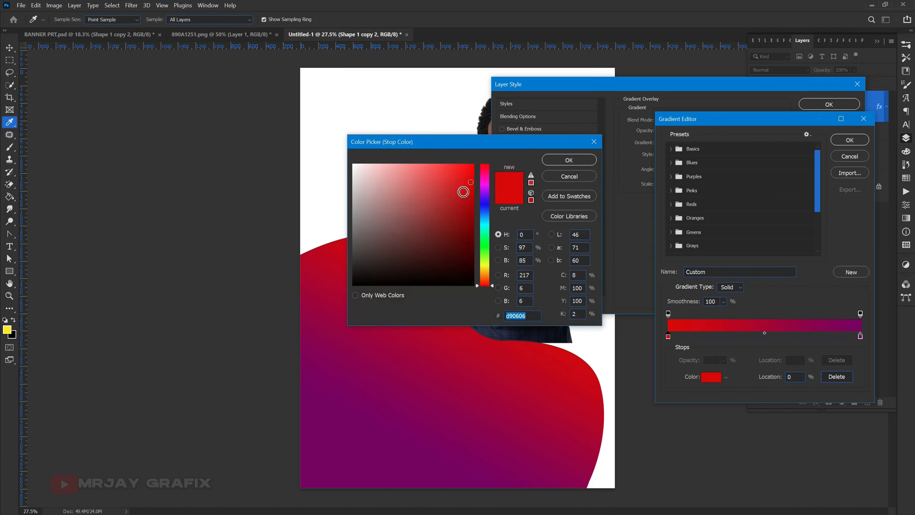
pyautogui.click(484, 180)
pyautogui.click(472, 186)
pyautogui.click(486, 178)
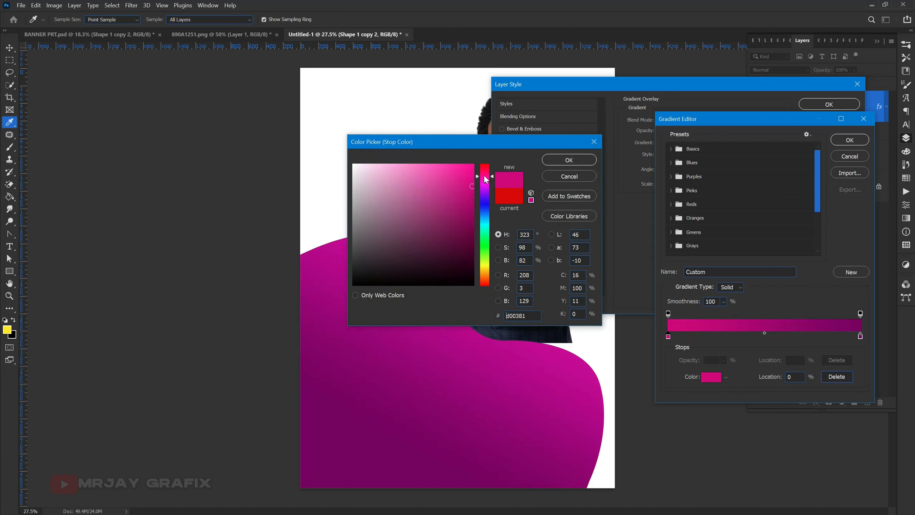
pyautogui.moveTo(472, 183); pyautogui.dragTo(476, 177)
pyautogui.press('Return')
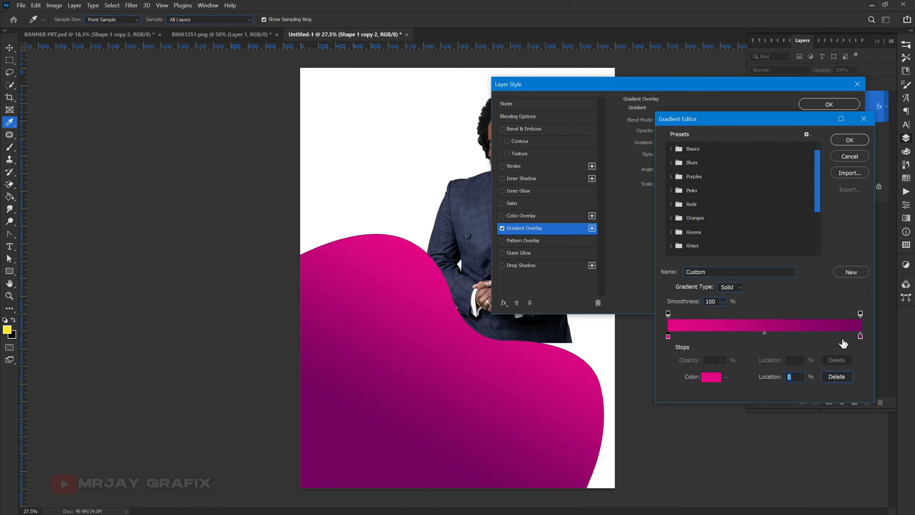
# Set the gradient's colour stop at location 100% to purple #72028a and apply the gradient overlay to the shape
pyautogui.click(860, 336)
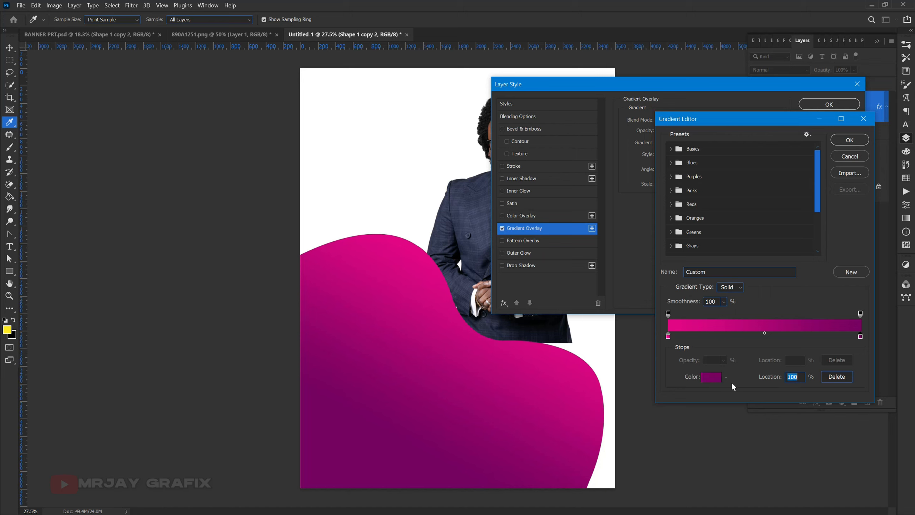
pyautogui.click(711, 379)
pyautogui.moveTo(458, 252)
pyautogui.mouseDown()
pyautogui.moveTo(449, 230)
pyautogui.moveTo(422, 225)
pyautogui.moveTo(459, 239)
pyautogui.moveTo(428, 237)
pyautogui.moveTo(468, 226)
pyautogui.mouseUp()
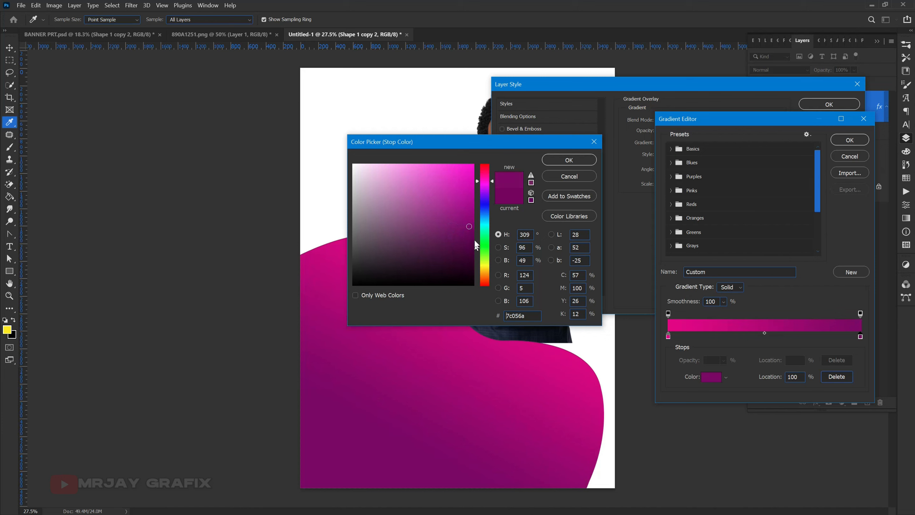
pyautogui.click(474, 215)
pyautogui.click(472, 219)
pyautogui.moveTo(477, 182); pyautogui.dragTo(477, 189)
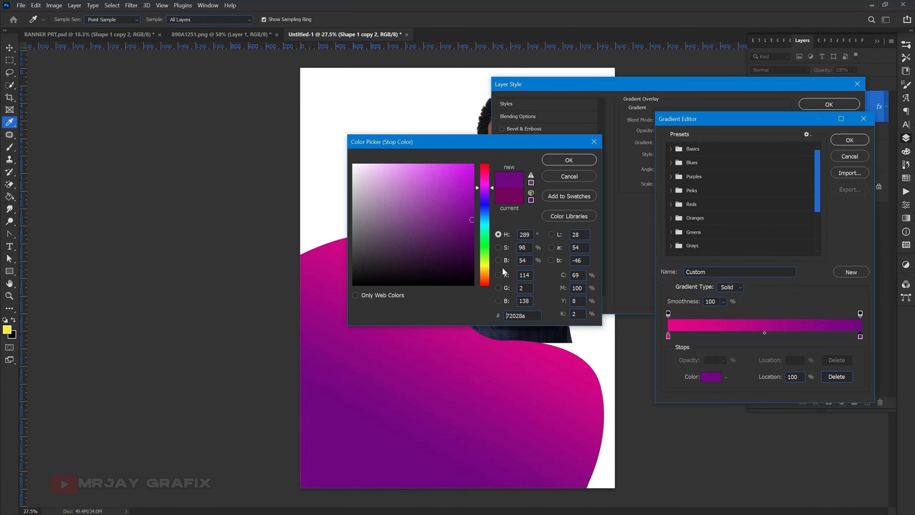
pyautogui.press('Return')
pyautogui.press('Return')
pyautogui.press('Return')
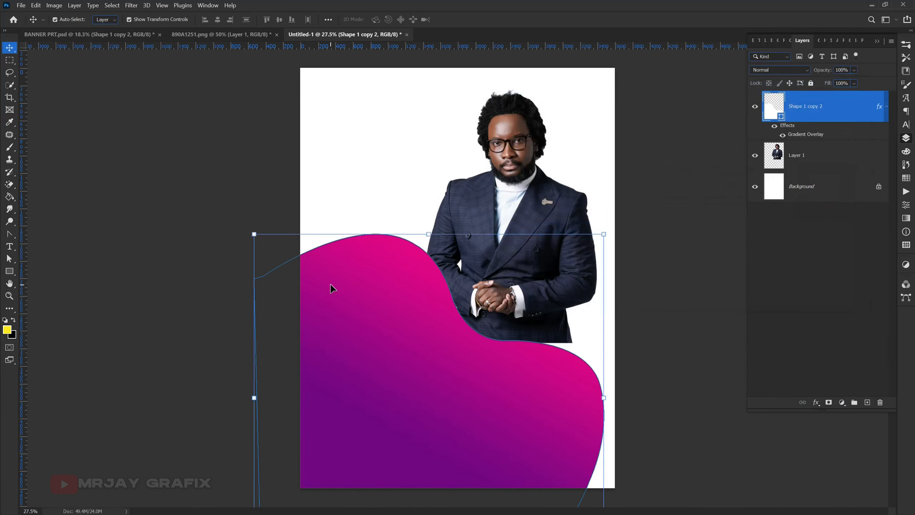
# Lock all attributes of the curved gradient shape's layer
pyautogui.click(811, 83)
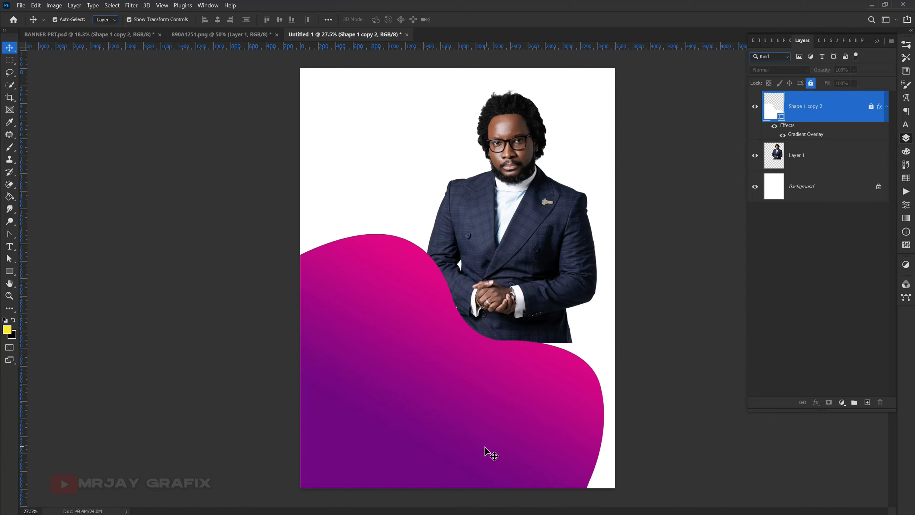
# Draw a yellow rectangle without stroke, about 684 x 418 px, on the lower-left part of the curved gradient shape
pyautogui.scroll(2, 387, 500)
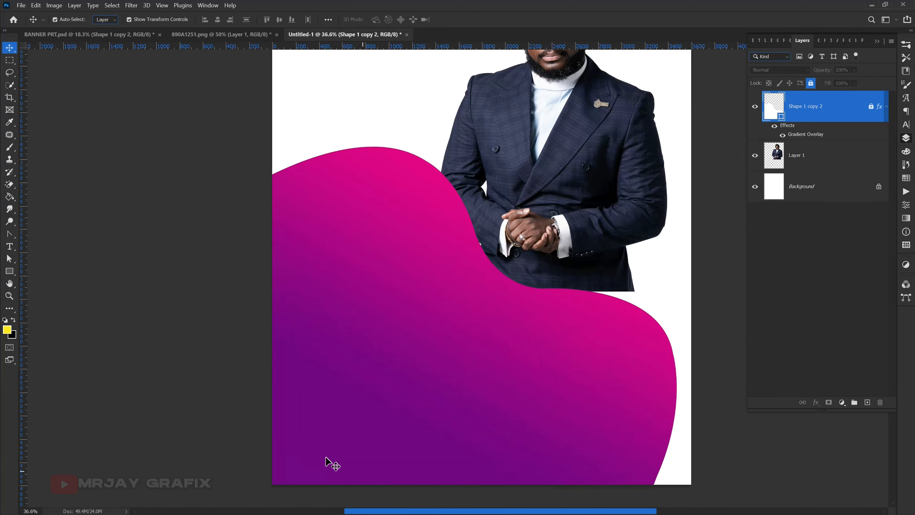
pyautogui.scroll(1, 332, 465)
pyautogui.click(10, 271)
pyautogui.rightClick(8, 268)
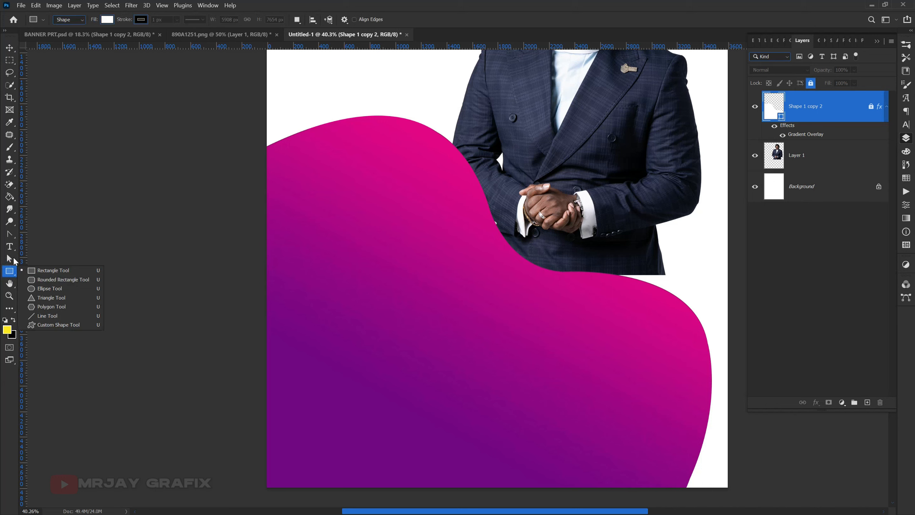
pyautogui.click(135, 22)
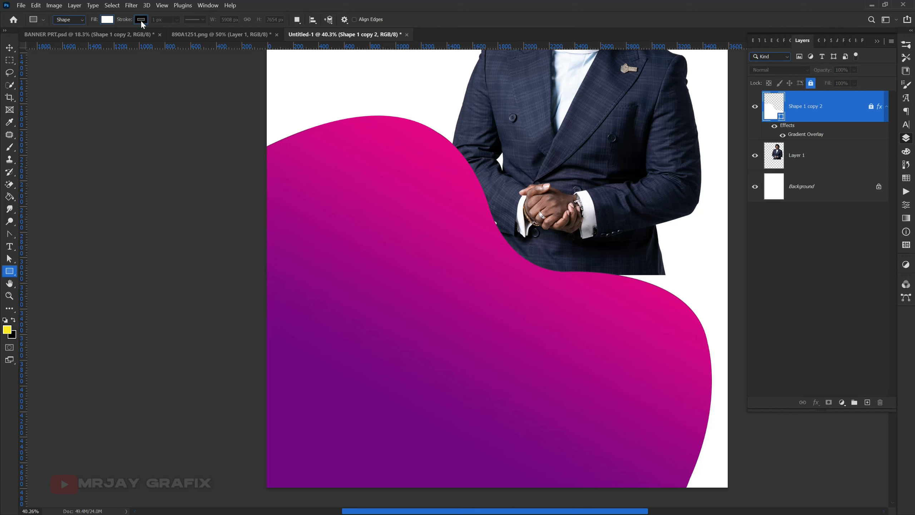
pyautogui.click(9, 48)
pyautogui.click(60, 157)
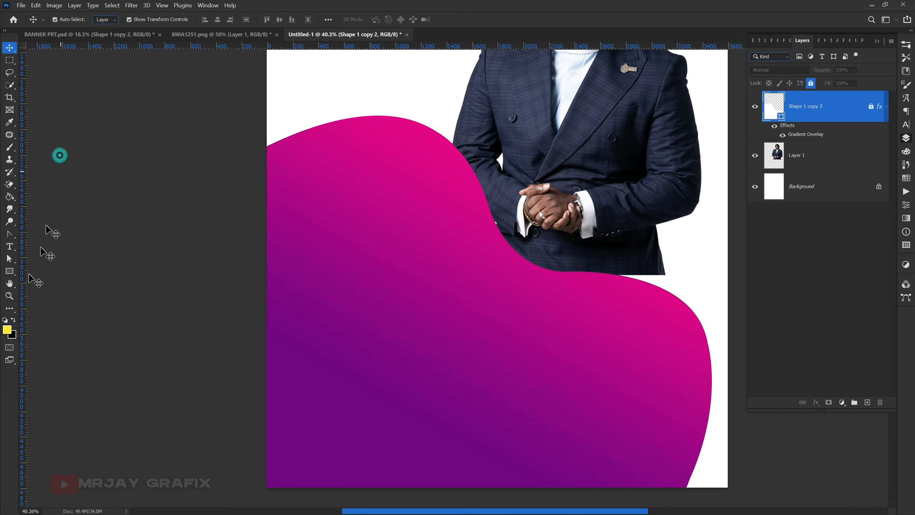
pyautogui.click(10, 271)
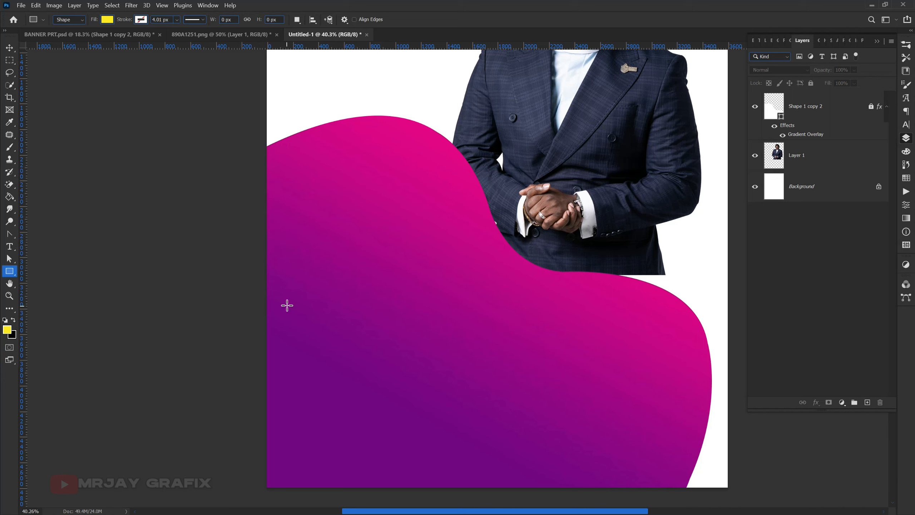
pyautogui.moveTo(290, 306); pyautogui.dragTo(378, 360)
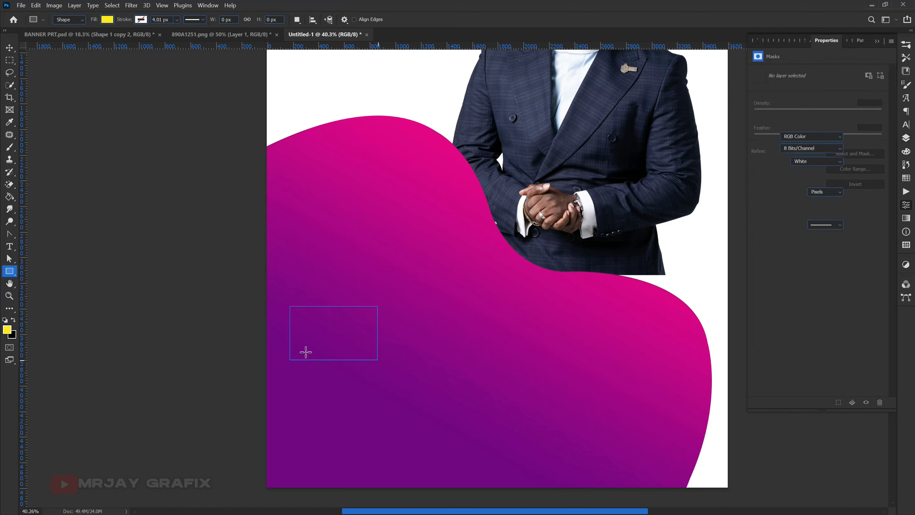
# Duplicate the yellow rectangle horizontally into a row of four equally spaced rectangles across the curved shape
pyautogui.click(7, 49)
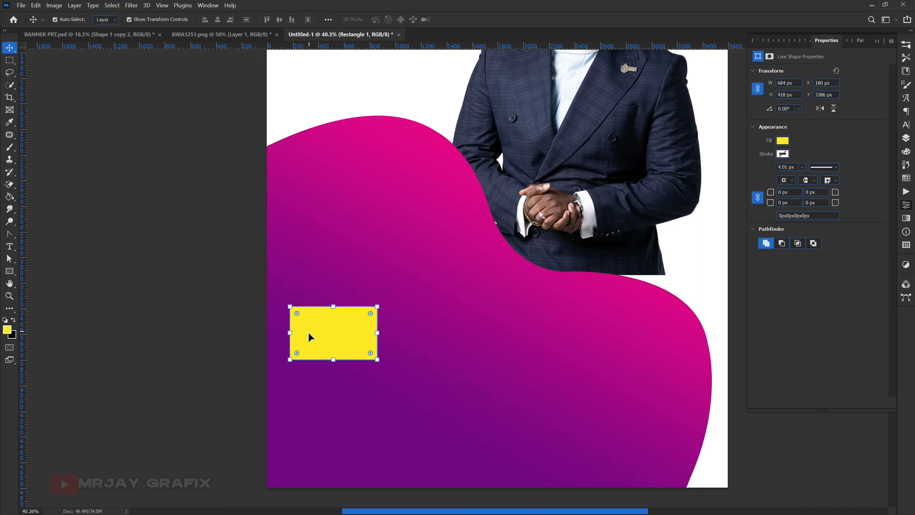
pyautogui.moveTo(308, 338); pyautogui.dragTo(398, 335)
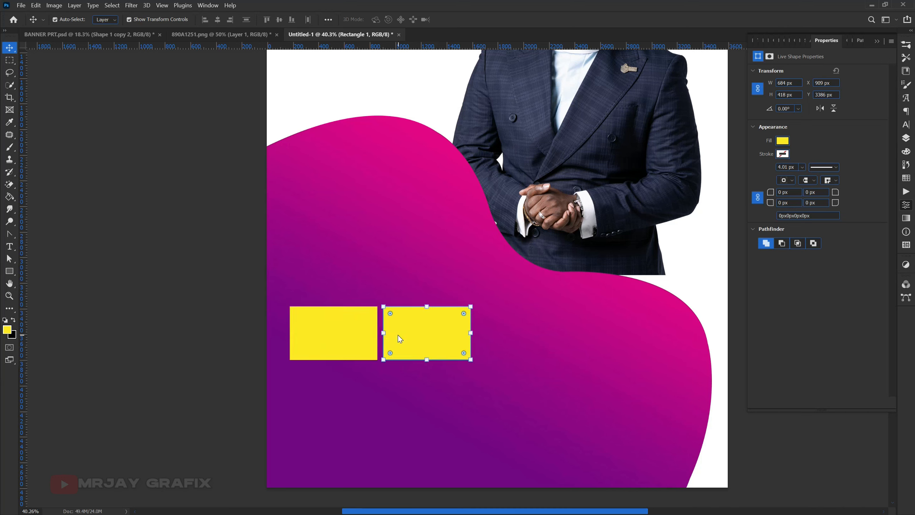
pyautogui.moveTo(304, 388); pyautogui.dragTo(417, 350)
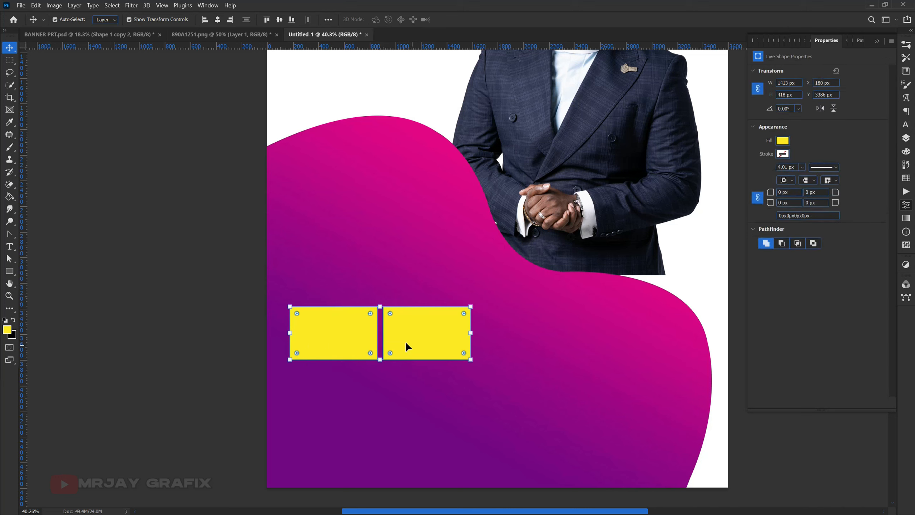
pyautogui.moveTo(401, 344); pyautogui.dragTo(591, 350)
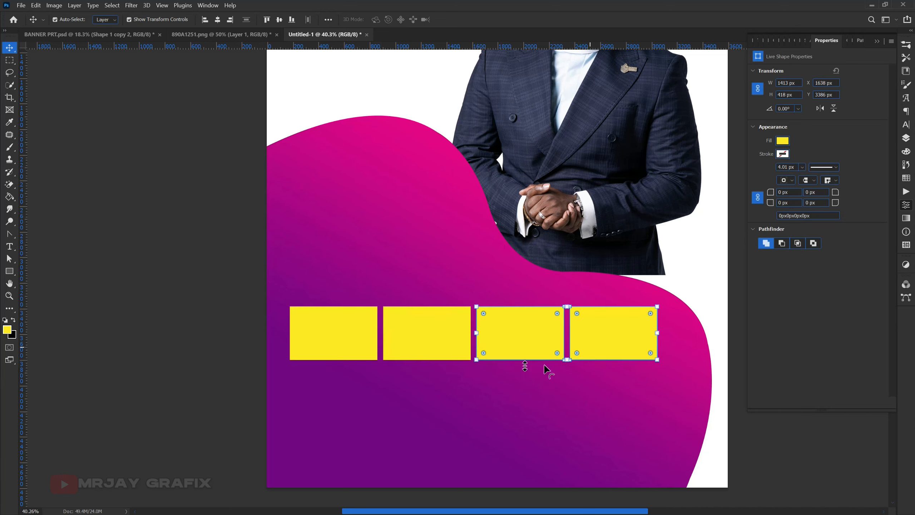
pyautogui.click(219, 325)
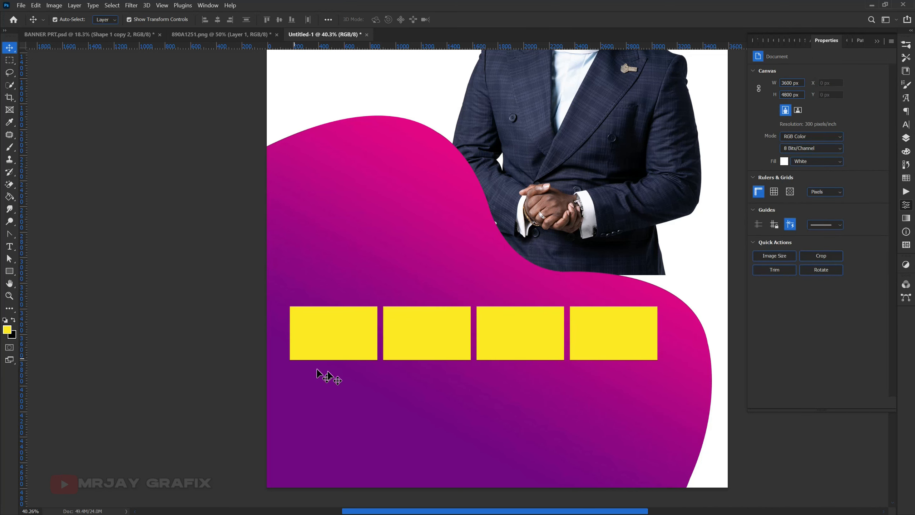
pyautogui.moveTo(576, 359); pyautogui.dragTo(324, 350)
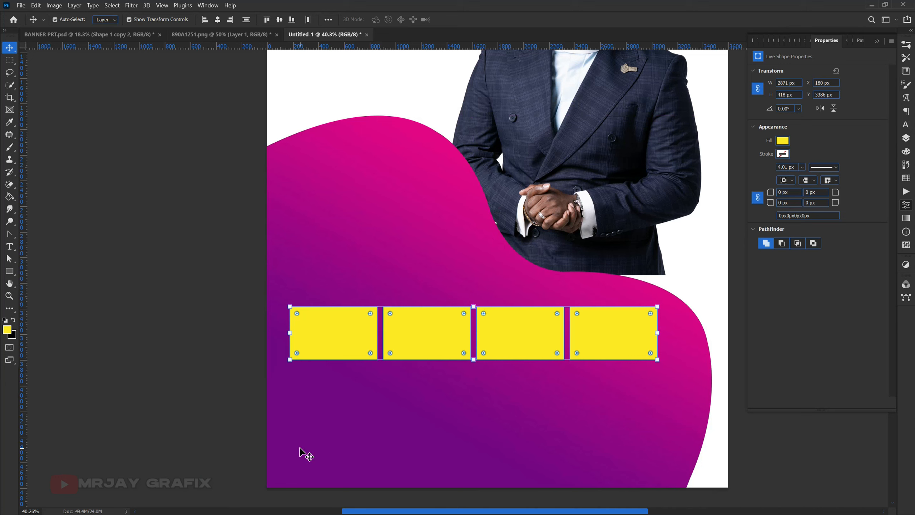
pyautogui.keyDown('ctrl'); pyautogui.click(173, 345); pyautogui.keyUp('ctrl')
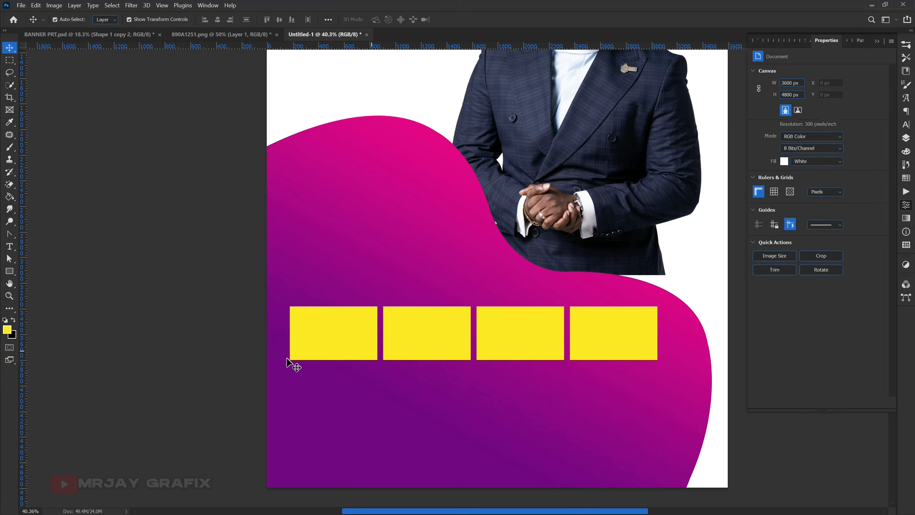
# Duplicate the leftmost yellow rectangle directly below itself, with a small gap, to start a second row
pyautogui.click(319, 340)
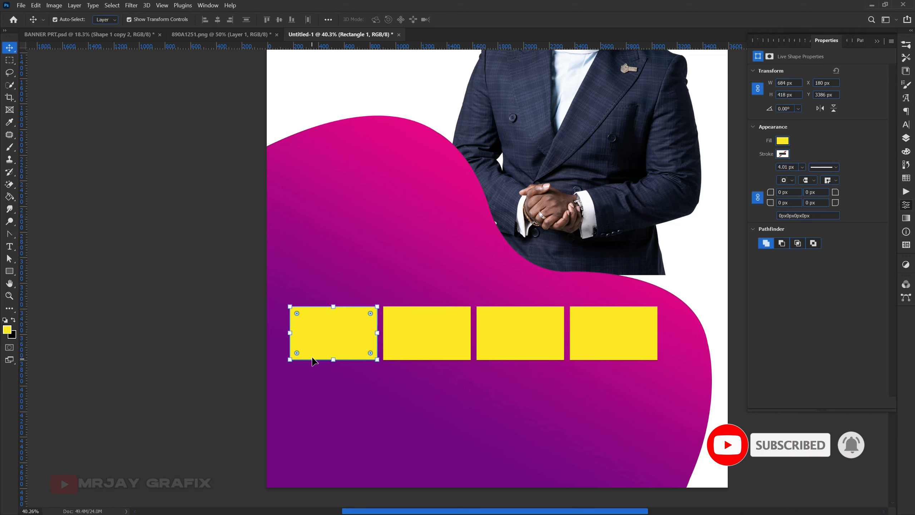
pyautogui.moveTo(322, 344); pyautogui.dragTo(323, 401)
pyautogui.click(217, 384)
pyautogui.click(307, 387)
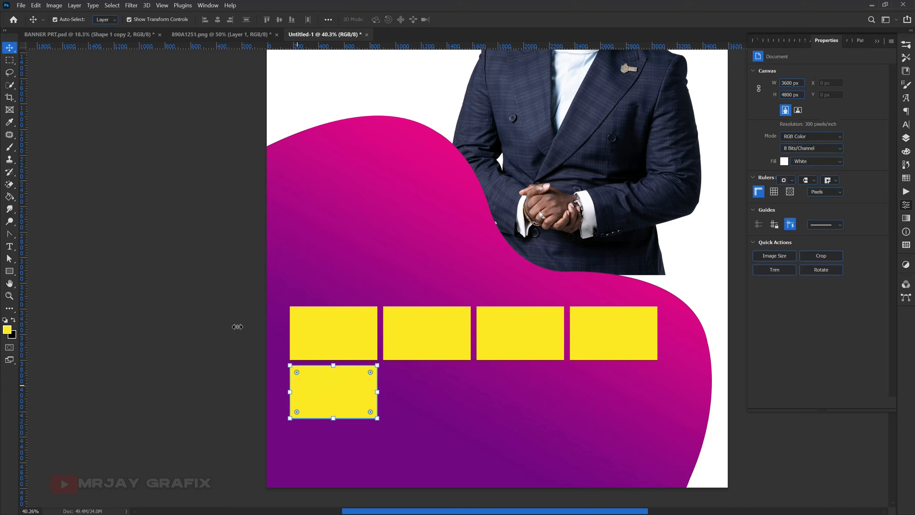
# Turn the second-row rectangle into an outline with no fill and a white stroke of 21.06 px
pyautogui.click(7, 272)
pyautogui.click(7, 272)
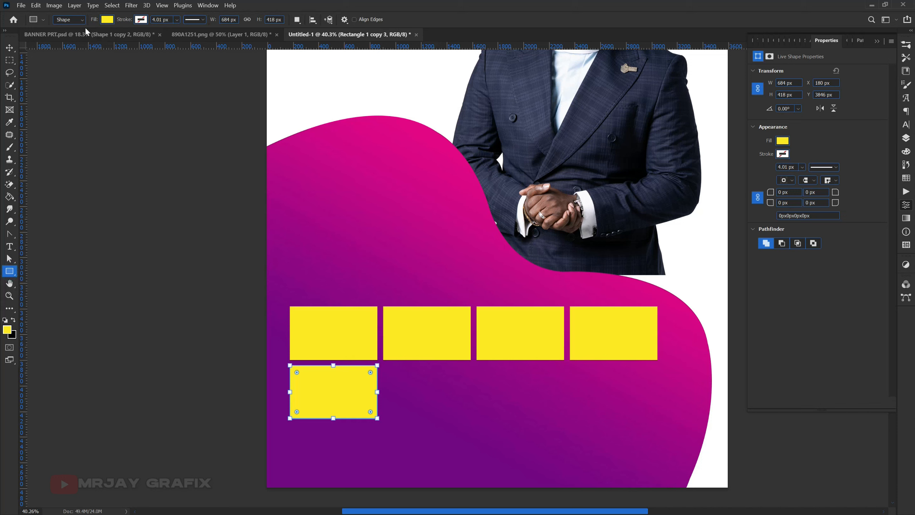
pyautogui.click(106, 20)
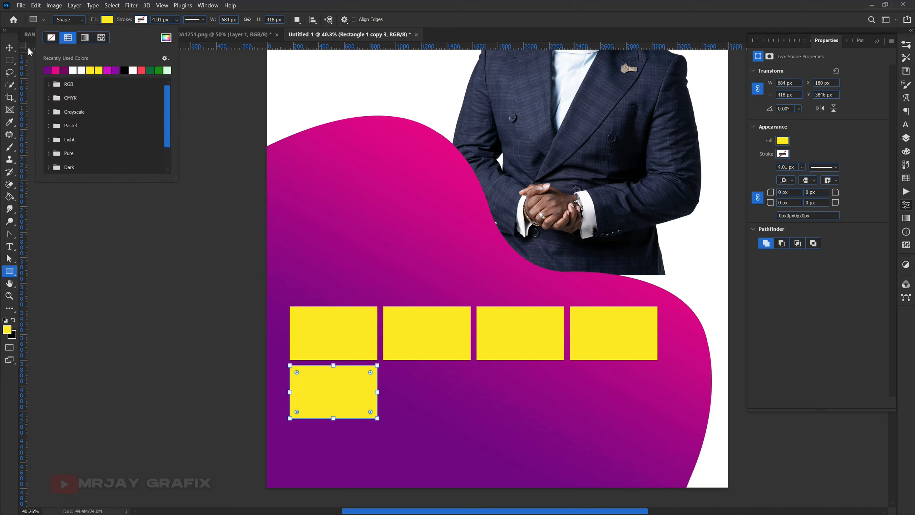
pyautogui.click(51, 39)
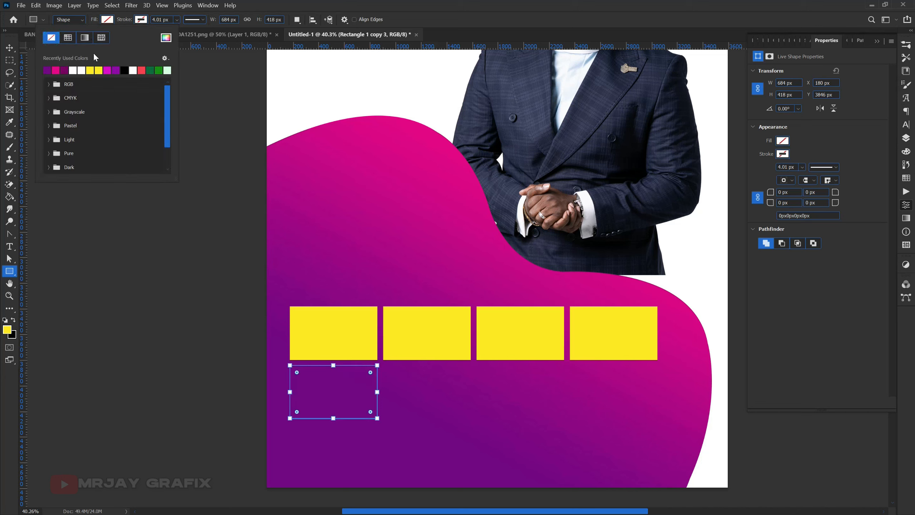
pyautogui.click(140, 20)
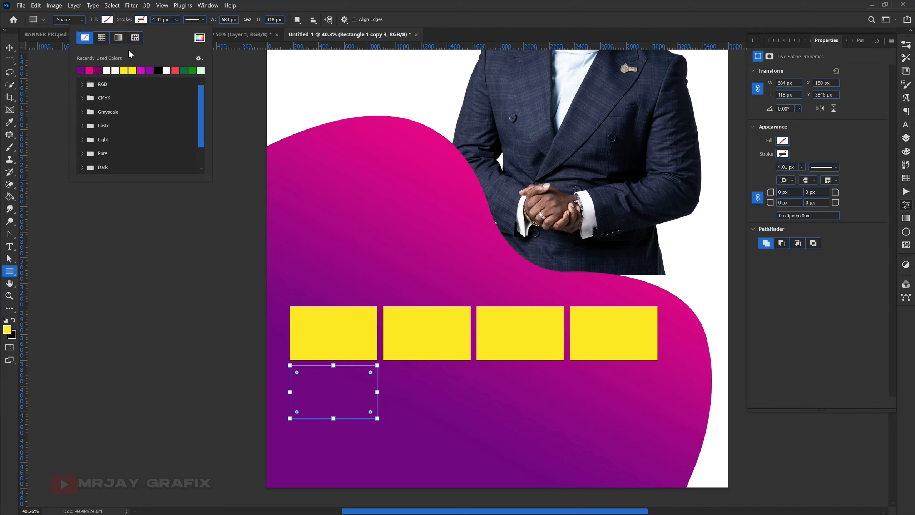
pyautogui.click(109, 70)
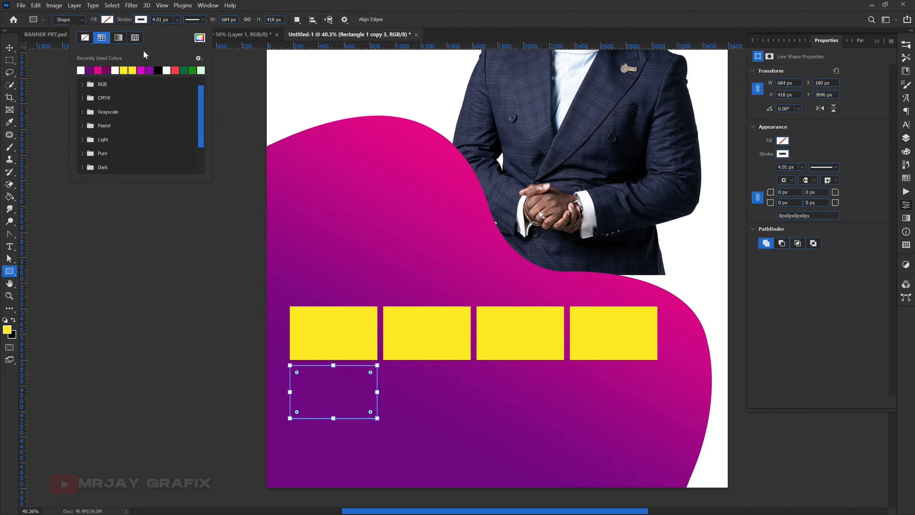
pyautogui.click(177, 19)
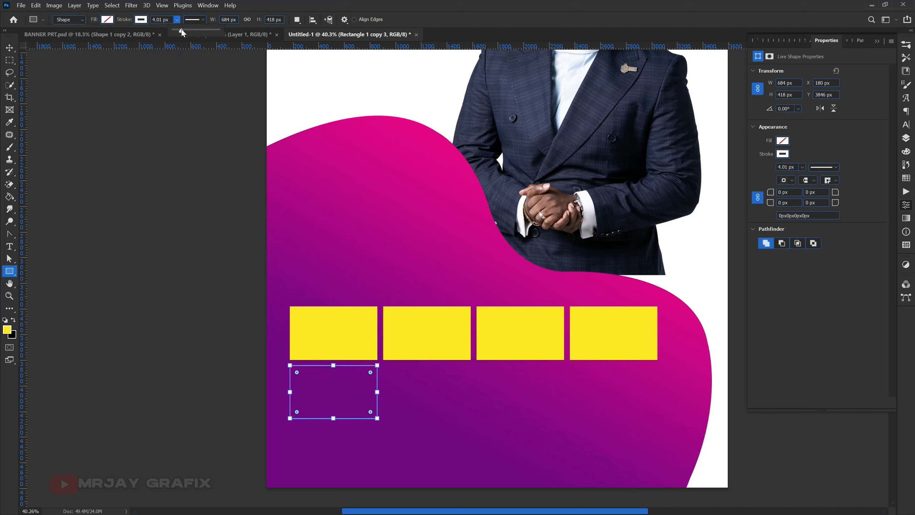
pyautogui.moveTo(185, 30); pyautogui.dragTo(185, 32)
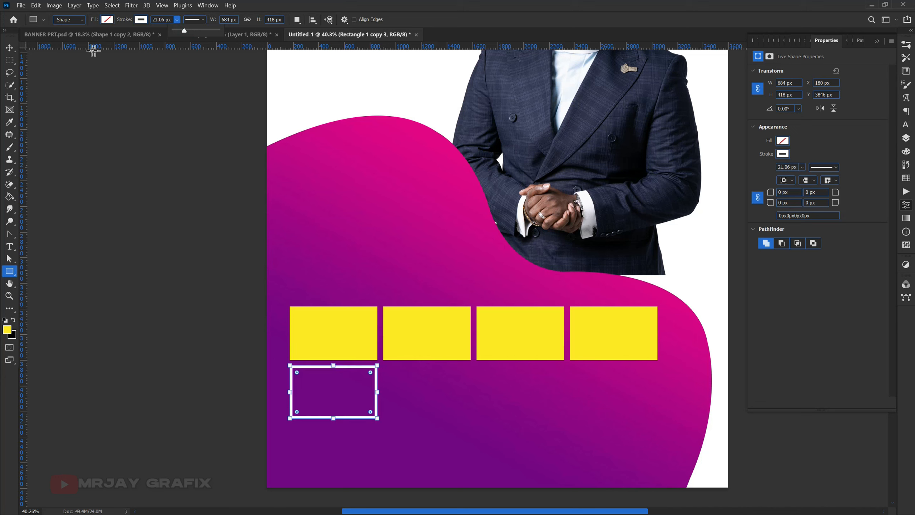
pyautogui.click(7, 51)
pyautogui.click(262, 401)
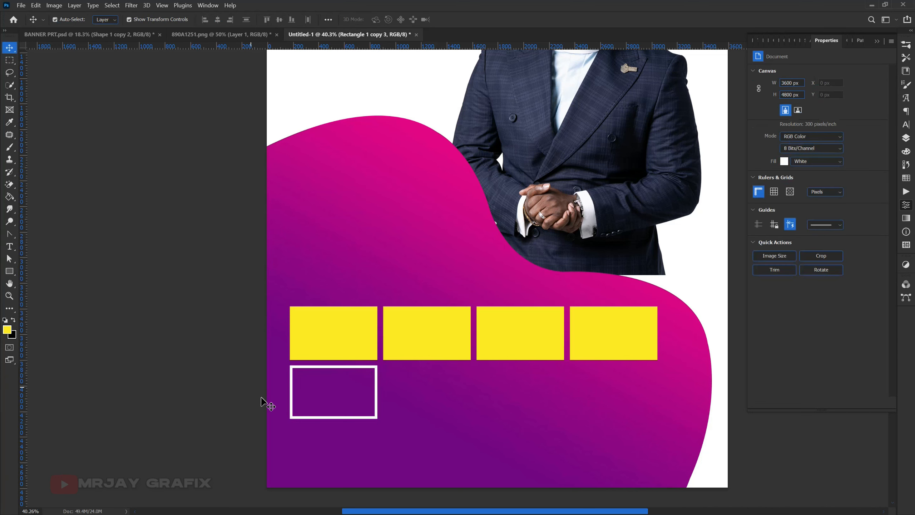
# Duplicate the white outlined rectangle and align the copy under the second yellow rectangle
pyautogui.click(291, 383)
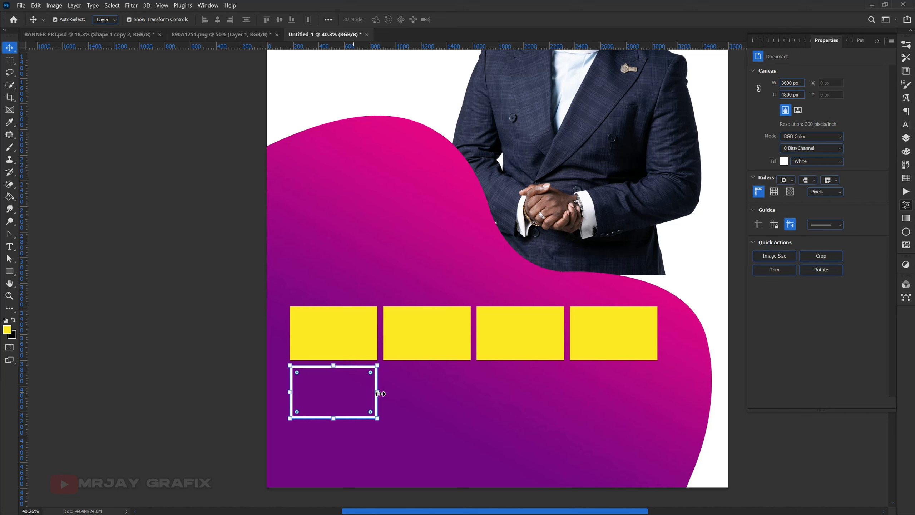
pyautogui.click(219, 429)
pyautogui.click(293, 401)
pyautogui.hotkey('ctrl', 'j')
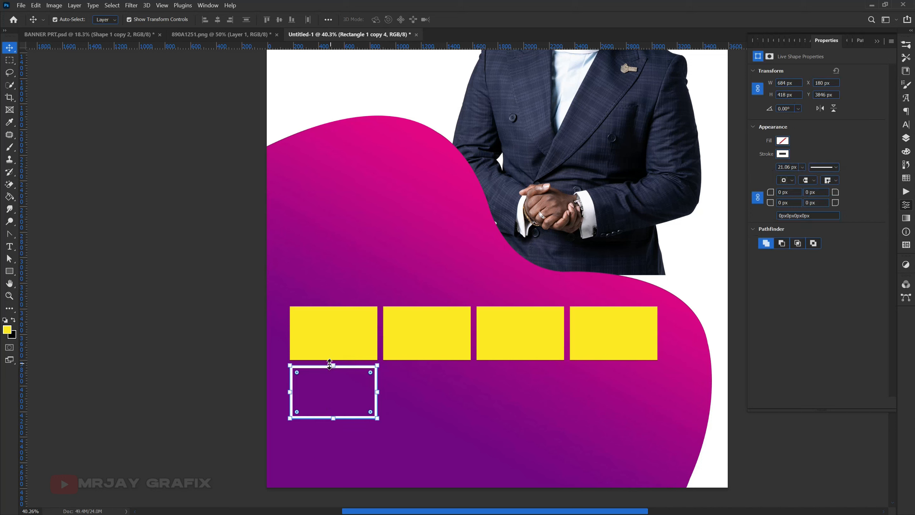
pyautogui.moveTo(329, 365); pyautogui.dragTo(412, 393)
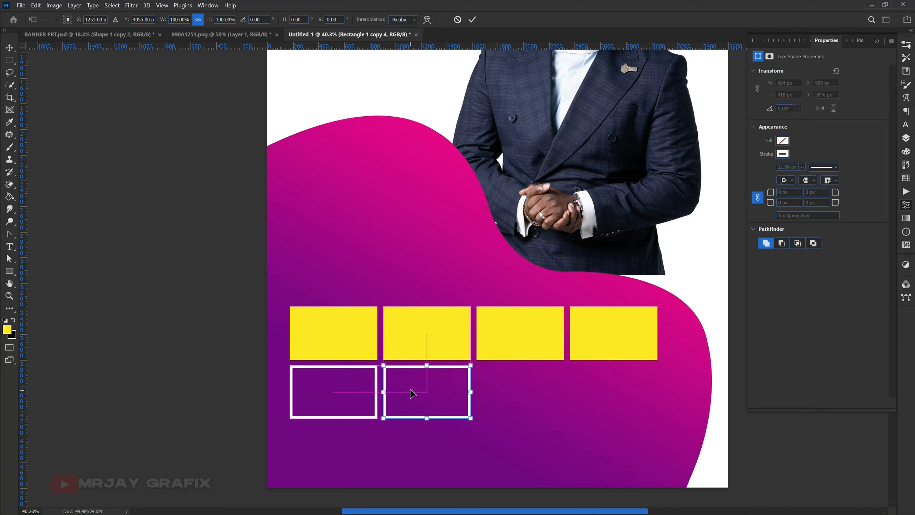
pyautogui.click(252, 404)
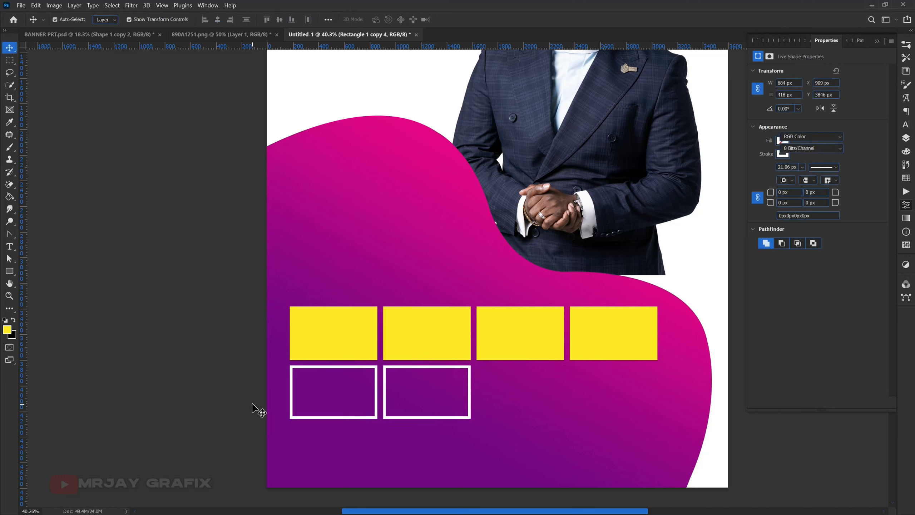
# Duplicate the second white outline and place the copy under the third yellow rectangle
pyautogui.click(465, 398)
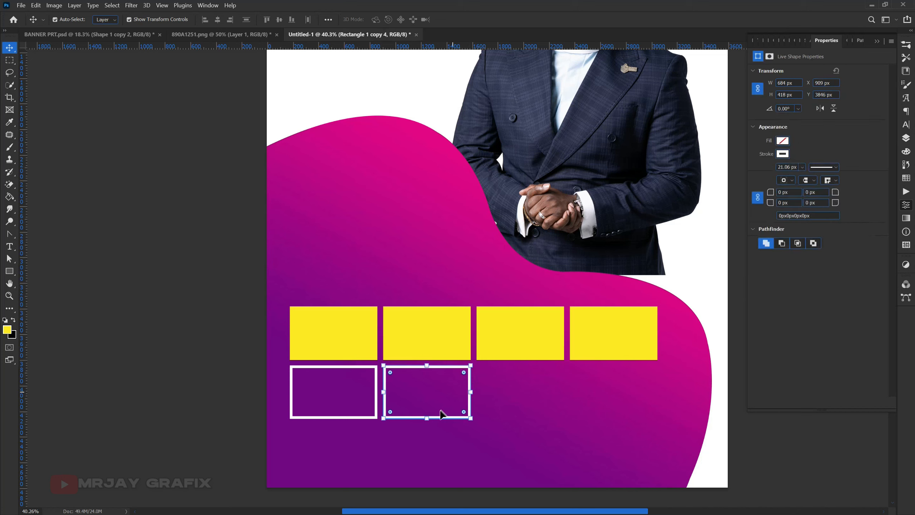
pyautogui.press('ctrl')
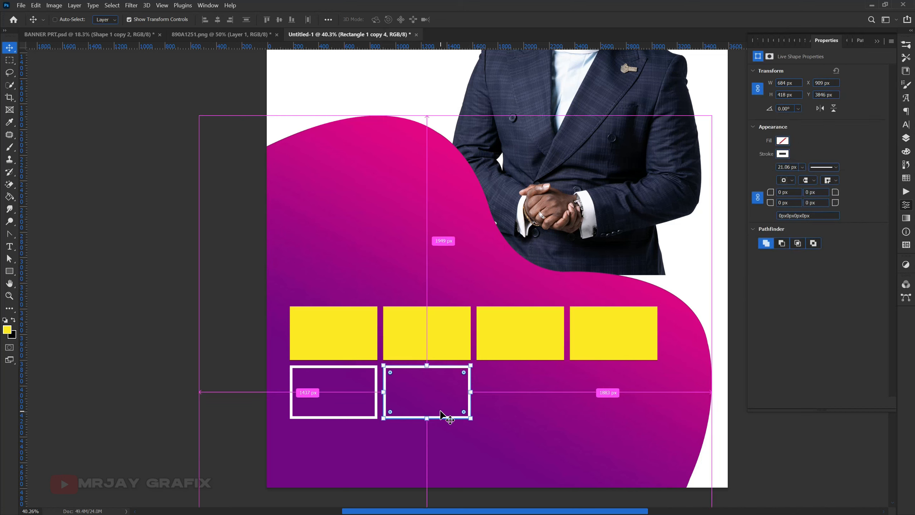
pyautogui.hotkey('ctrl', 'j')
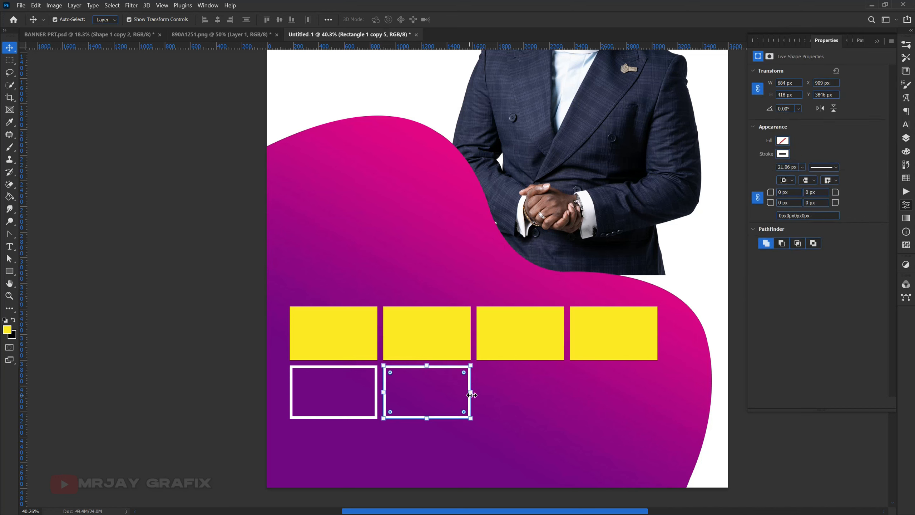
pyautogui.moveTo(436, 388); pyautogui.dragTo(529, 402)
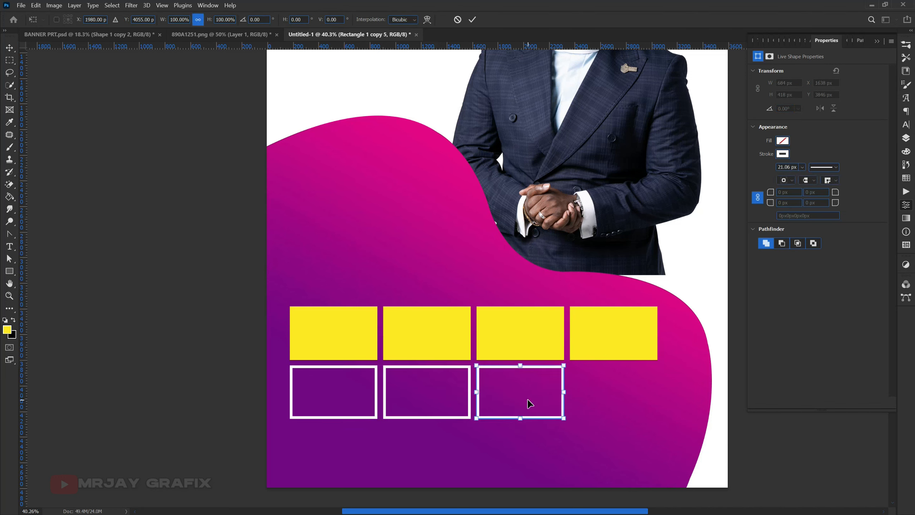
pyautogui.press('Return')
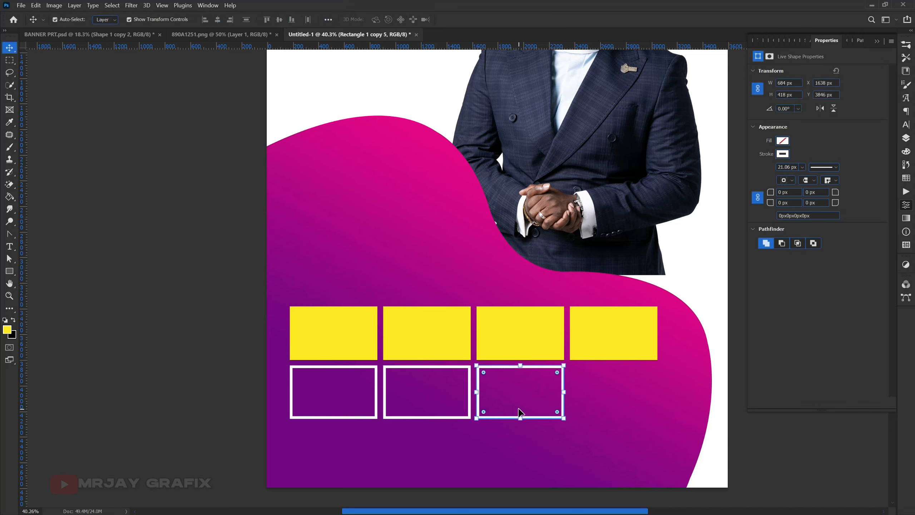
# Duplicate the third white outline and place the copy under the fourth yellow rectangle to complete the row
pyautogui.hotkey('ctrl', 'j')
pyautogui.hotkey('ctrl', 't')
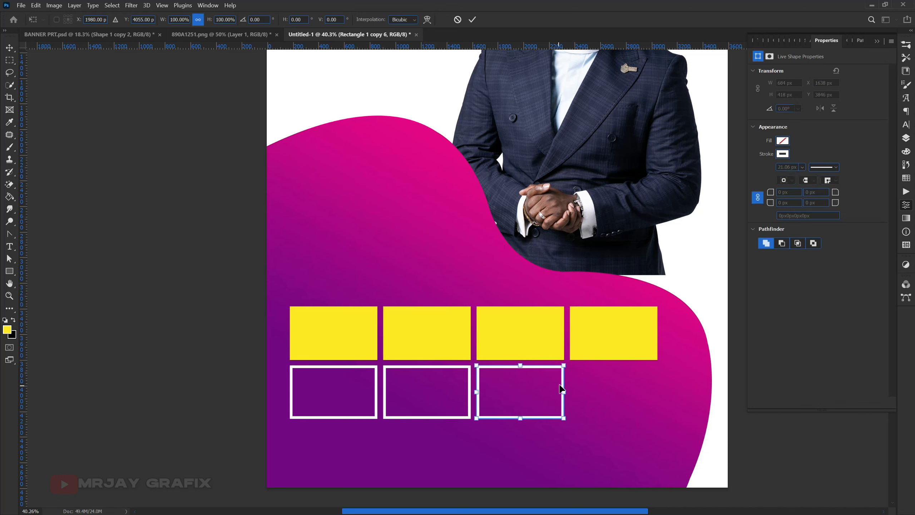
pyautogui.moveTo(547, 388); pyautogui.dragTo(639, 390)
pyautogui.click(174, 385)
pyautogui.click(174, 385)
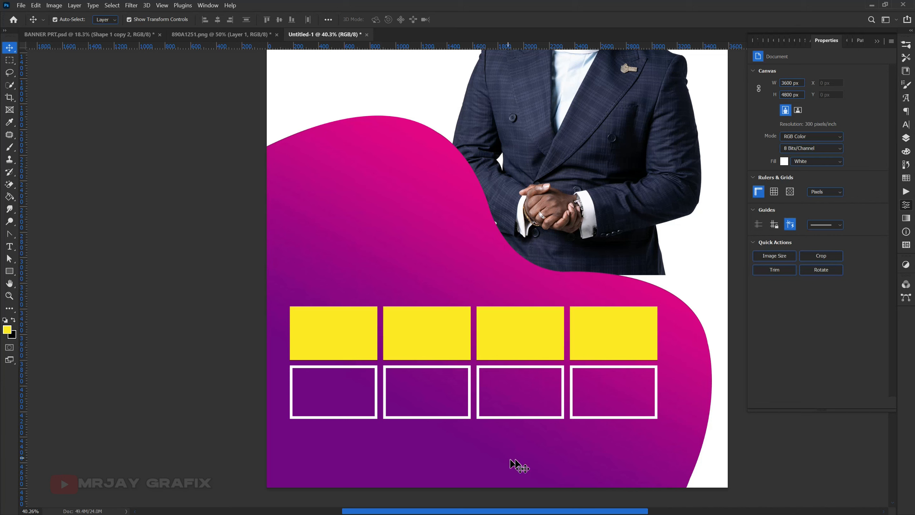
# Draw a yellow circle about 819 px in diameter where the curved gradient shape meets the man's jacket
pyautogui.scroll(-1, 396, 394)
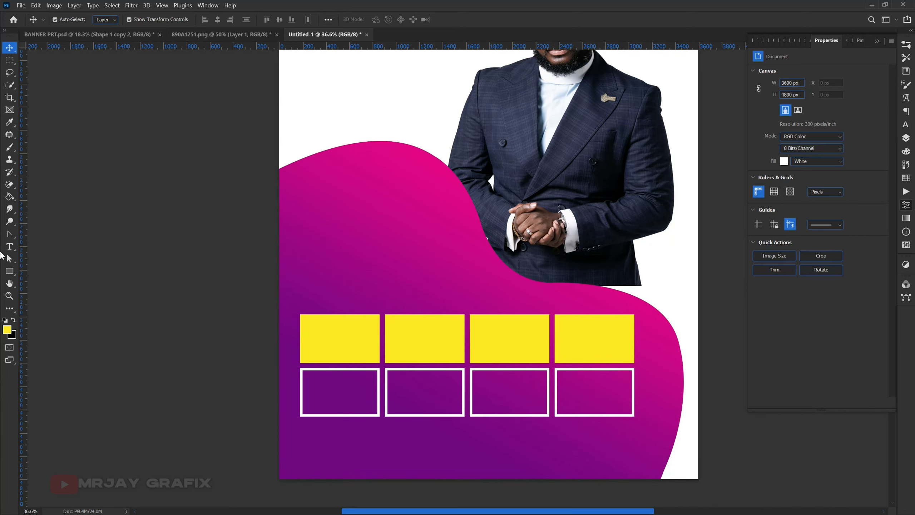
pyautogui.click(10, 273)
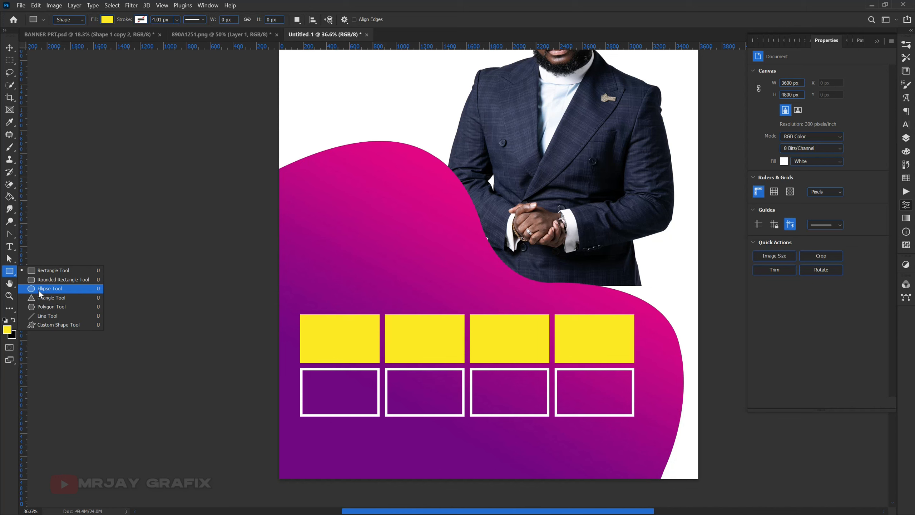
pyautogui.click(40, 290)
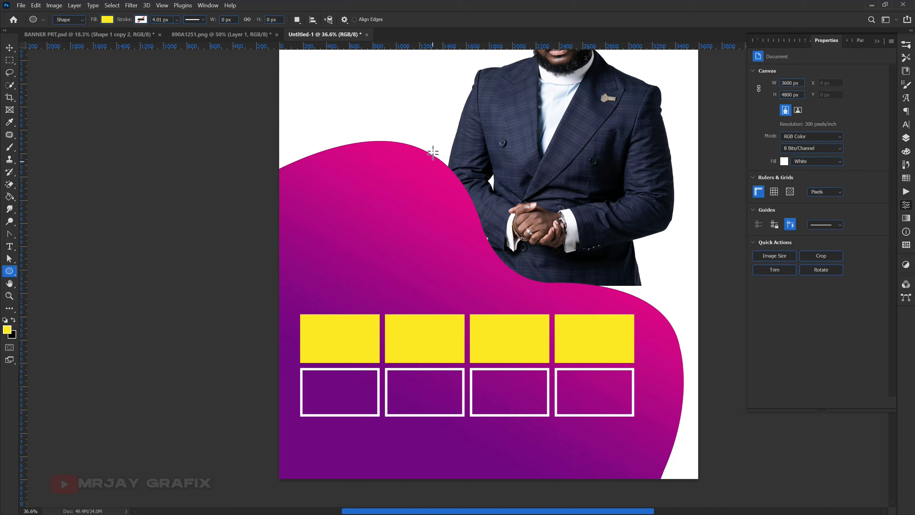
pyautogui.moveTo(418, 147); pyautogui.dragTo(512, 242)
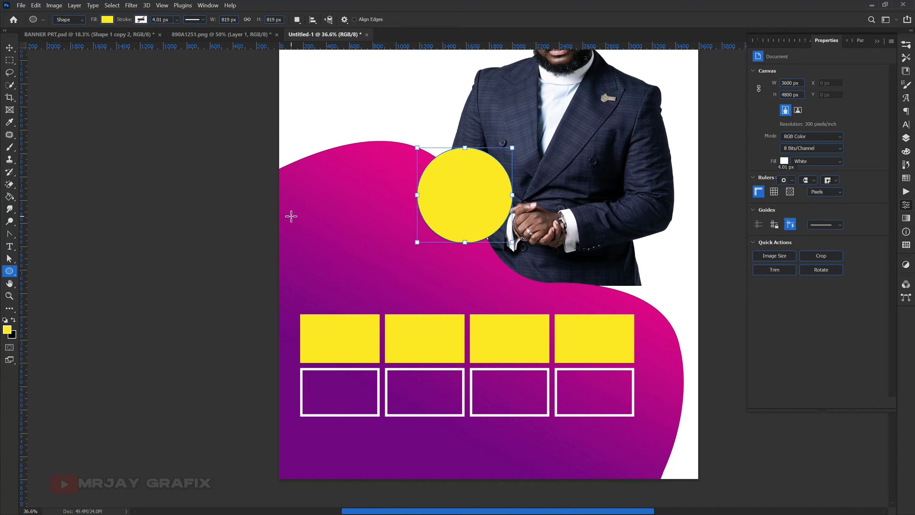
pyautogui.click(10, 50)
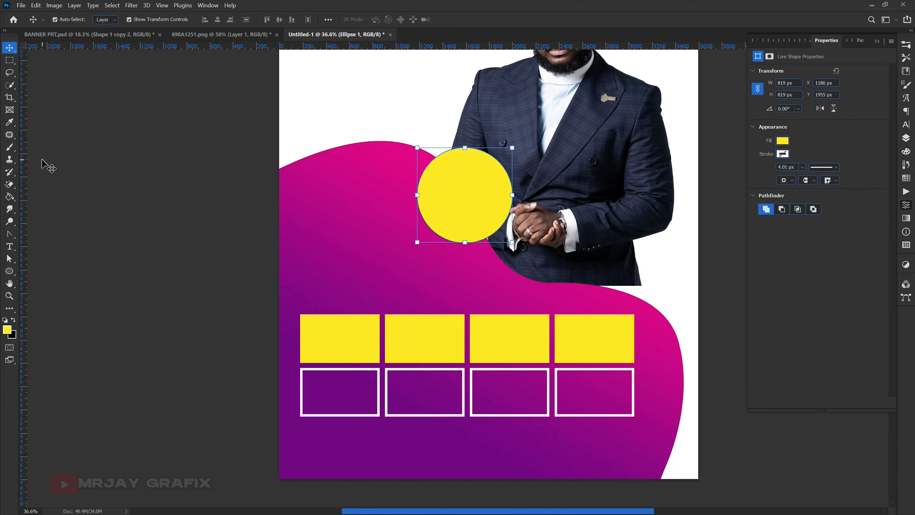
# Change the circle's fill from yellow to a light grey, #ebebeb
pyautogui.click(470, 212)
pyautogui.click(905, 140)
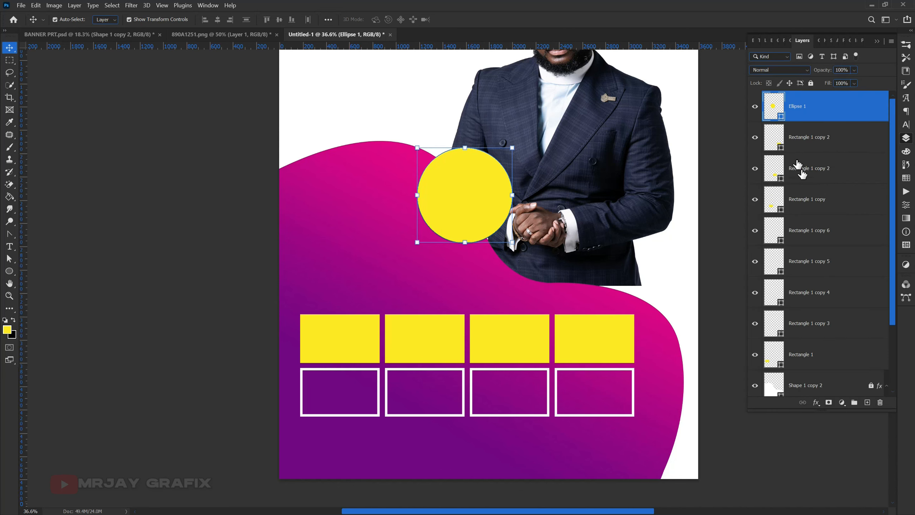
pyautogui.doubleClick(781, 120)
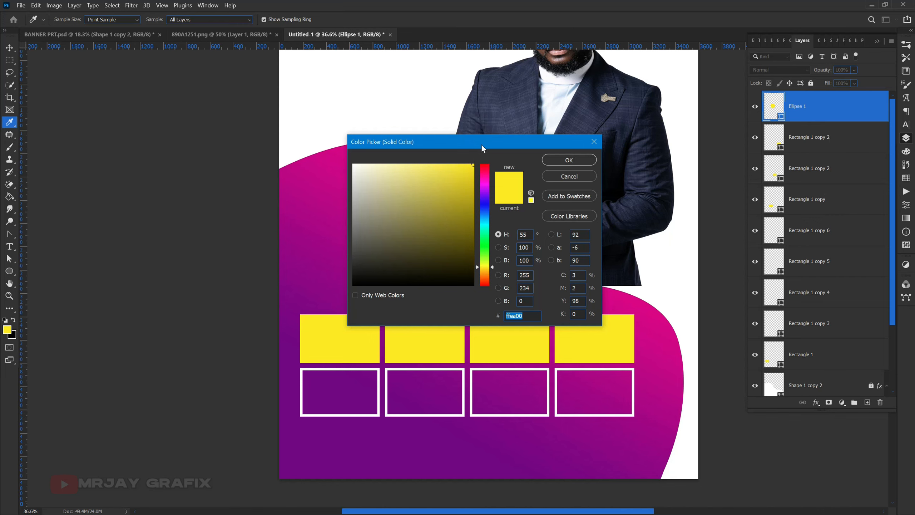
pyautogui.moveTo(481, 144); pyautogui.dragTo(526, 240)
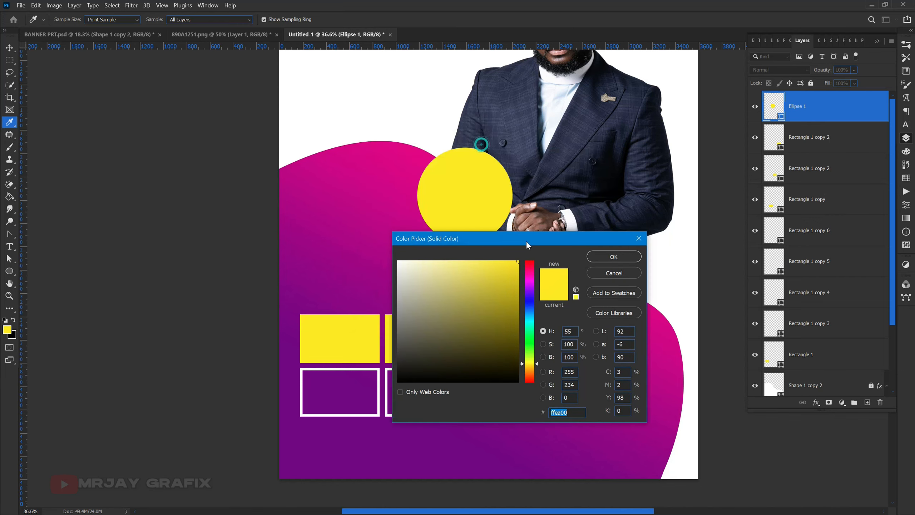
pyautogui.click(398, 273)
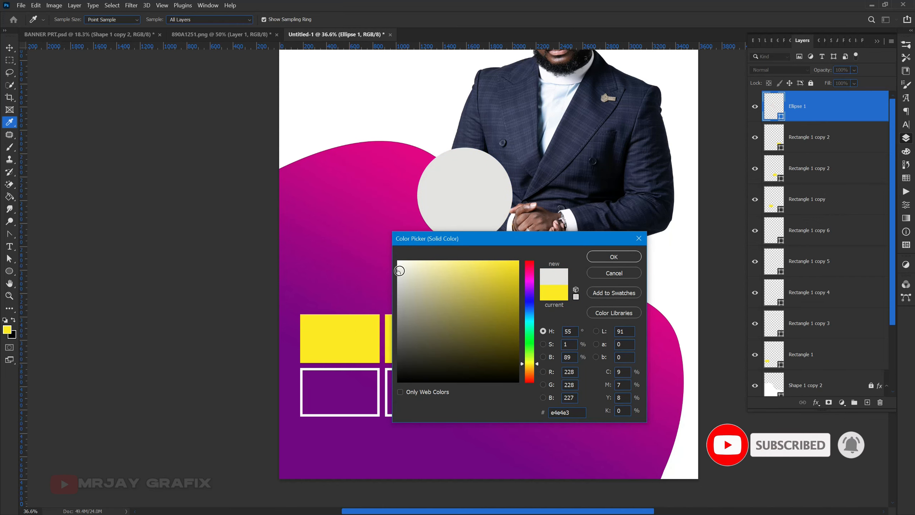
pyautogui.click(401, 265)
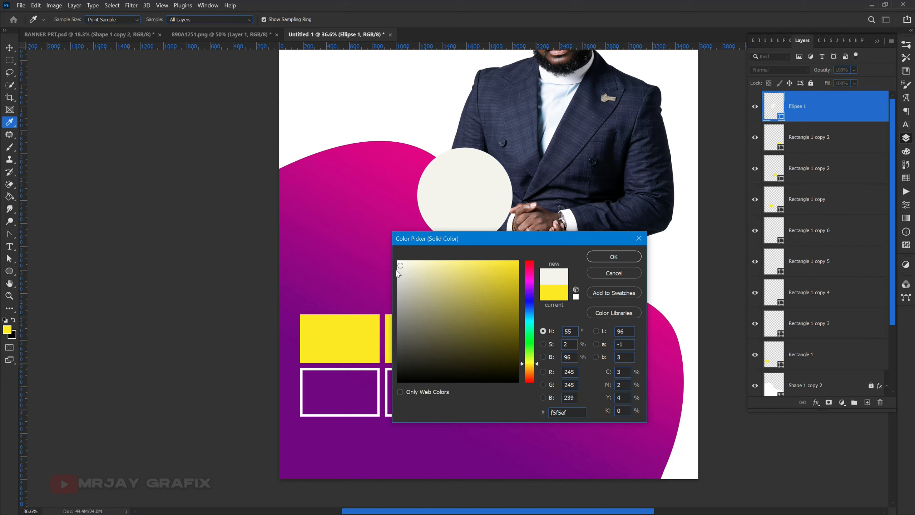
pyautogui.moveTo(398, 267); pyautogui.dragTo(396, 270)
pyautogui.press('Return')
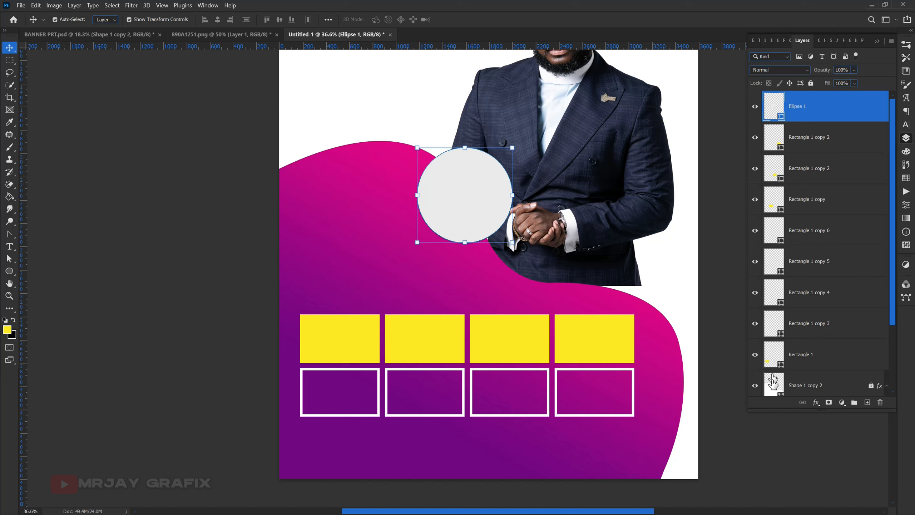
# Give the circle an outside stroke effect of 21 px in the light grey sampled from its fill
pyautogui.click(817, 403)
pyautogui.click(817, 436)
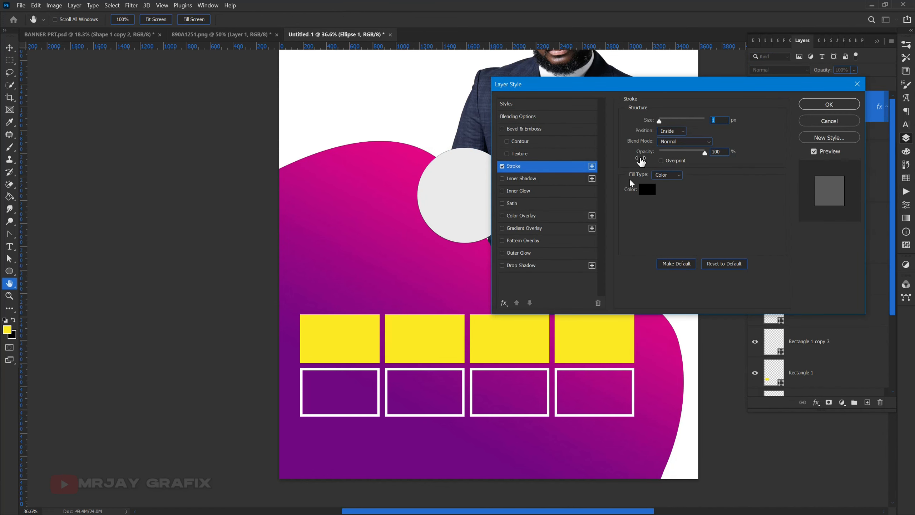
pyautogui.click(660, 130)
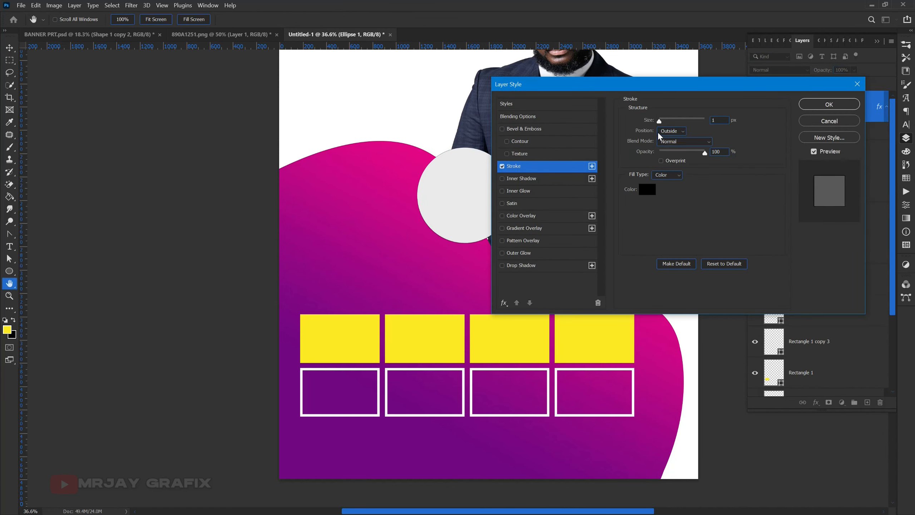
pyautogui.click(647, 194)
pyautogui.click(449, 180)
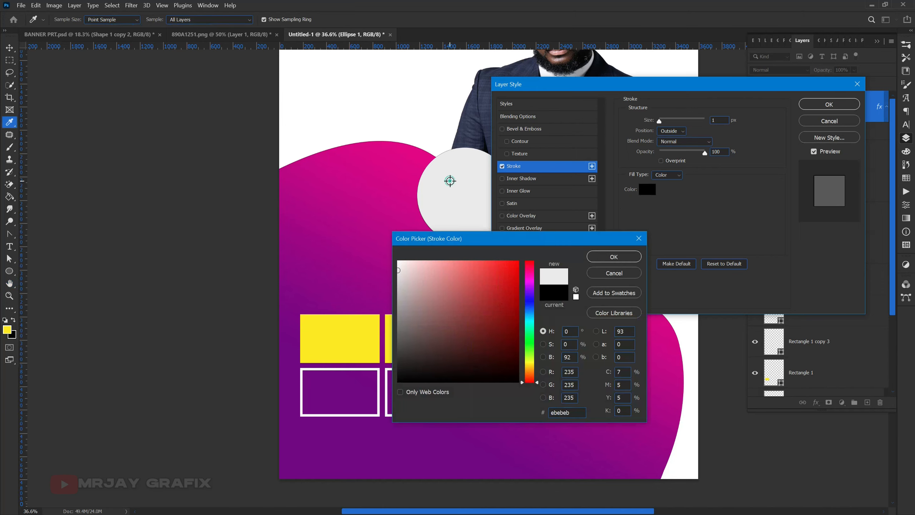
pyautogui.press('Return')
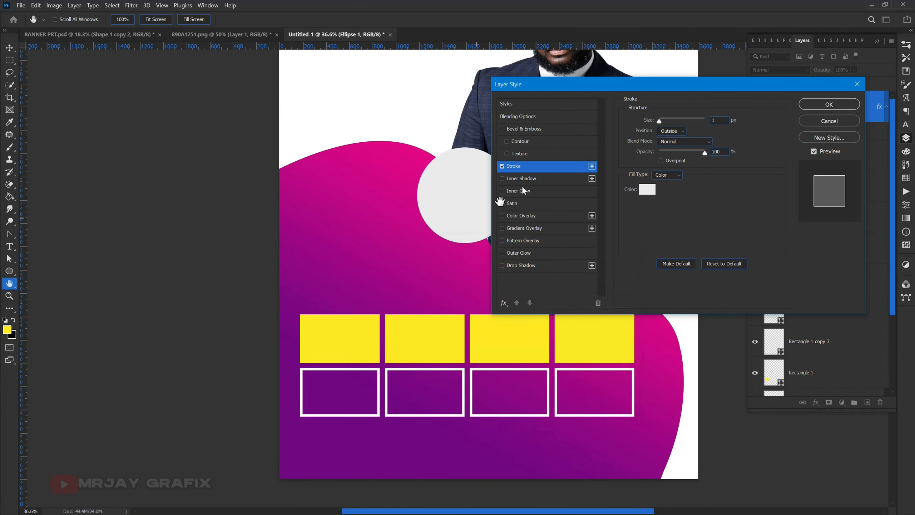
pyautogui.moveTo(645, 121); pyautogui.dragTo(655, 123)
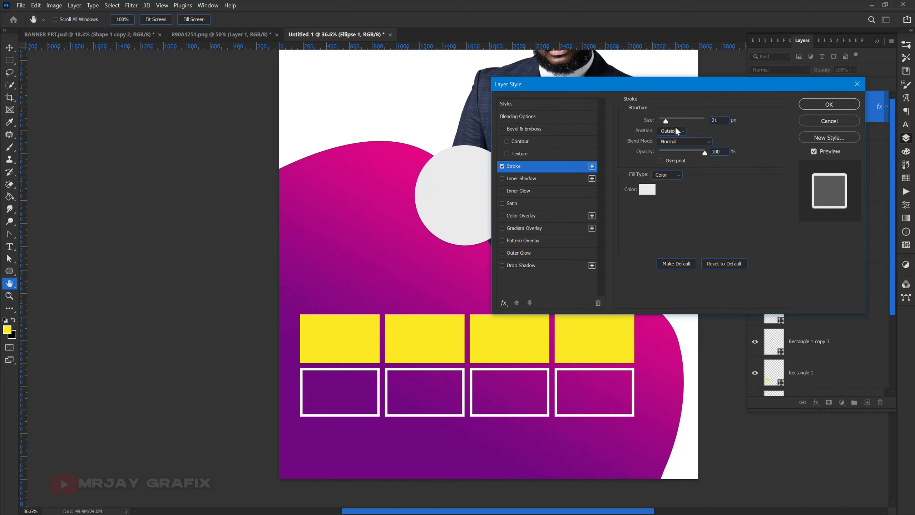
pyautogui.press('Return')
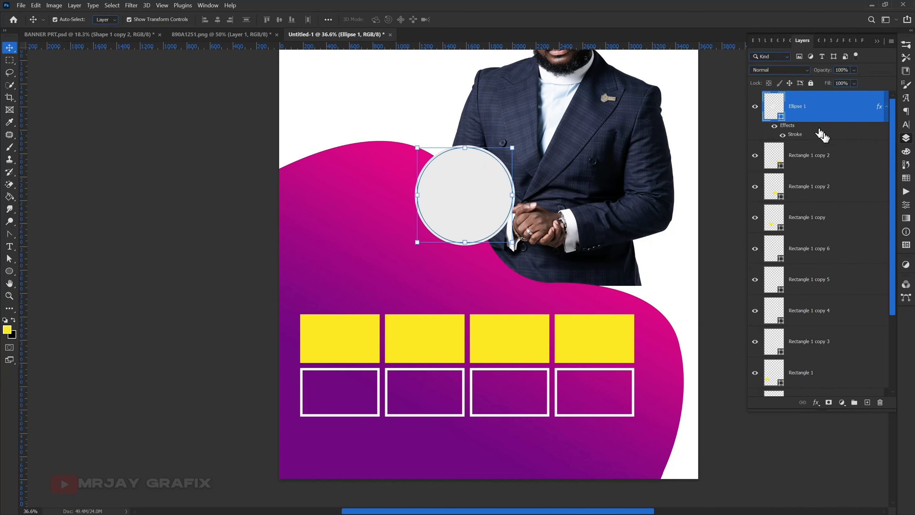
# Set the circle's fill to white (#ffffff) and deselect it
pyautogui.doubleClick(781, 119)
pyautogui.click(681, 102)
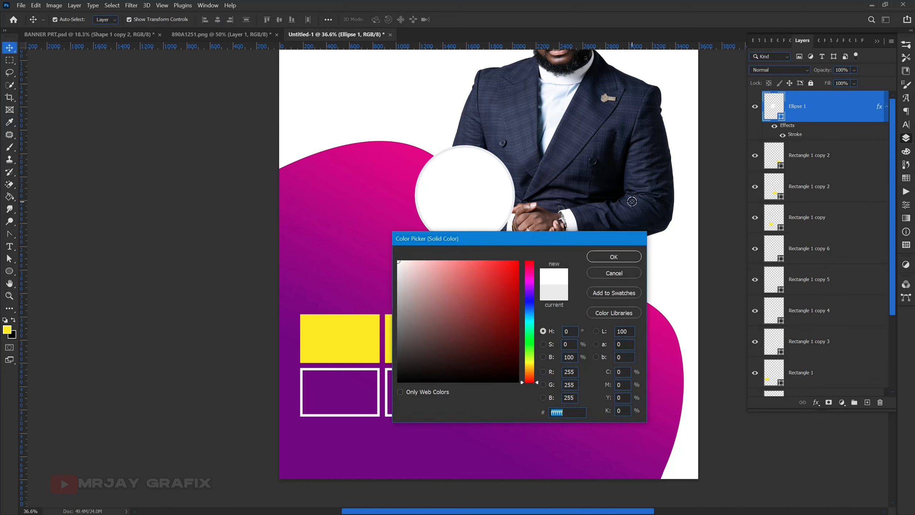
pyautogui.press('Return')
pyautogui.click(180, 225)
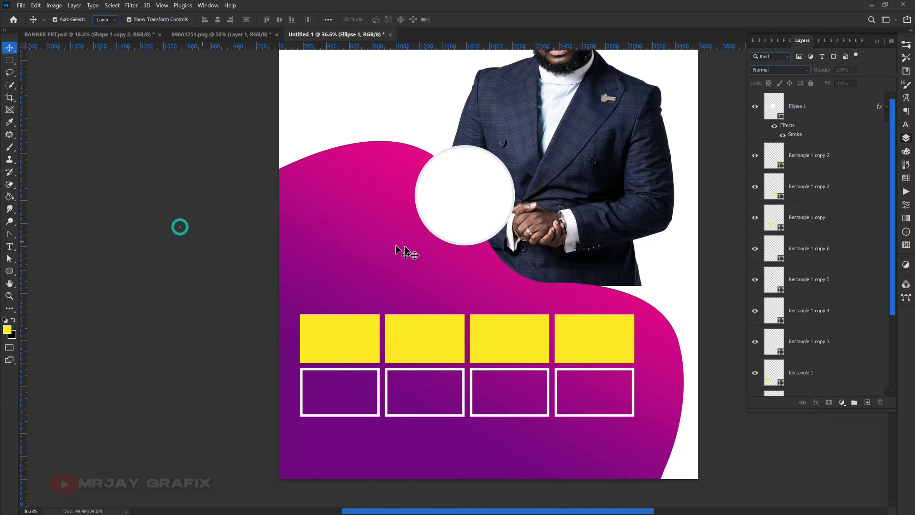
# Scale the white circle down slightly about its centre and deselect it
pyautogui.click(460, 222)
pyautogui.hotkey('ctrl', 't')
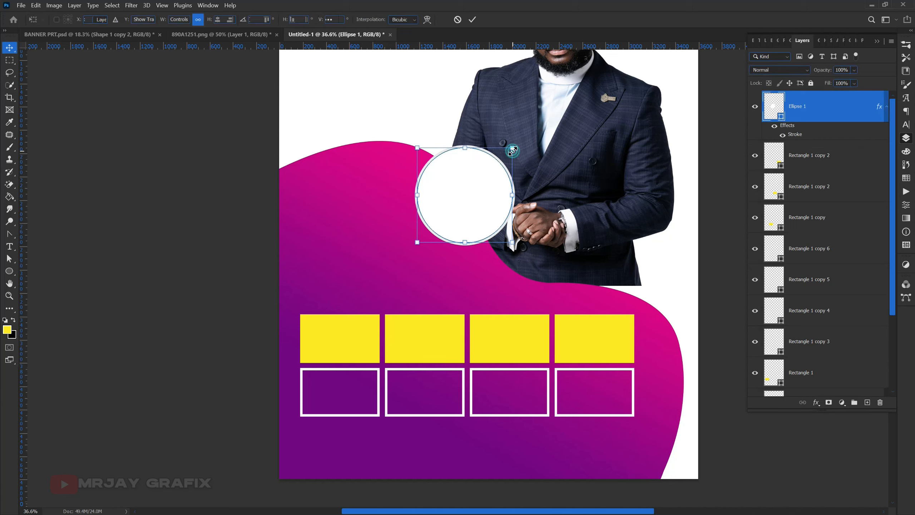
pyautogui.moveTo(513, 149); pyautogui.dragTo(506, 154)
pyautogui.press('Return')
pyautogui.click(145, 235)
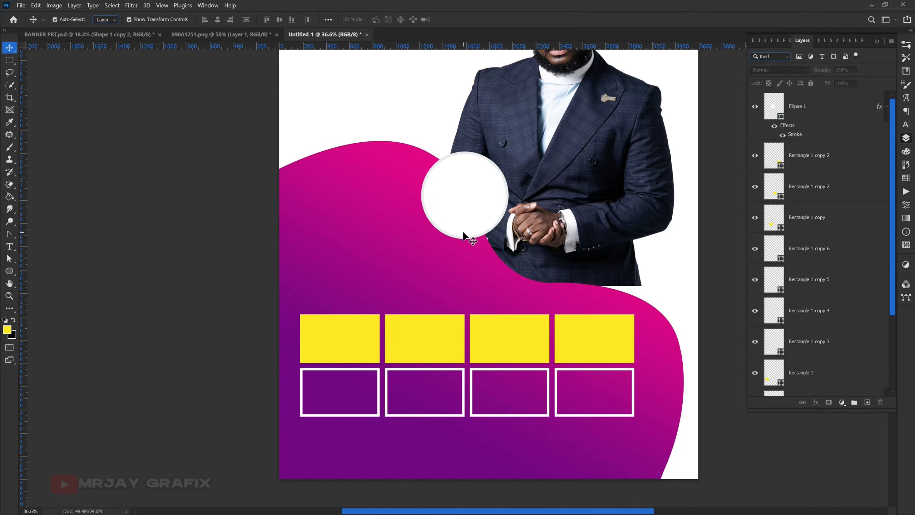
# Start a Playfair Display Black text layer, set its size to 53 pt and move it over the white circle
pyautogui.press('t')
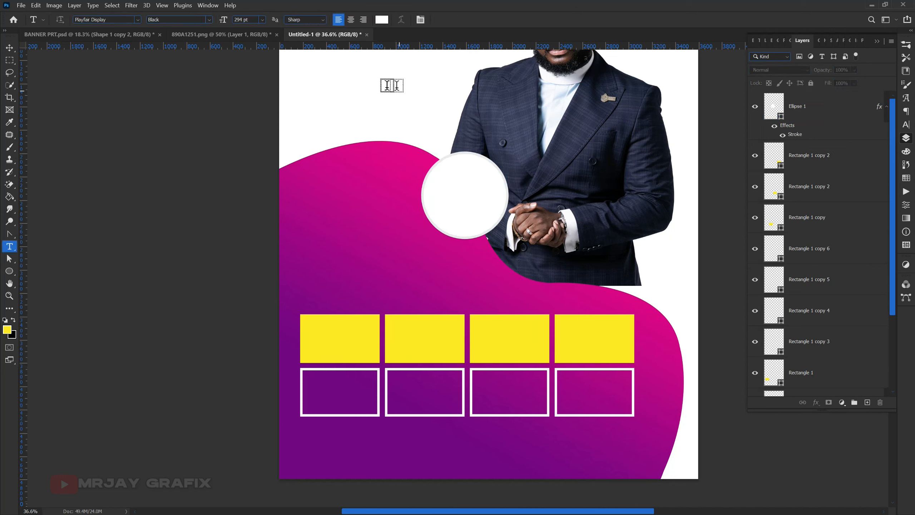
pyautogui.click(343, 108)
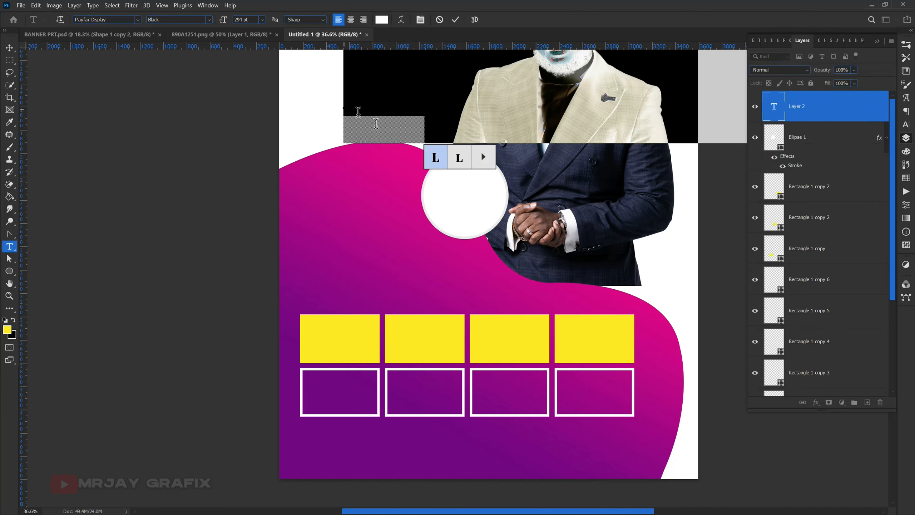
pyautogui.moveTo(224, 20); pyautogui.dragTo(128, 74)
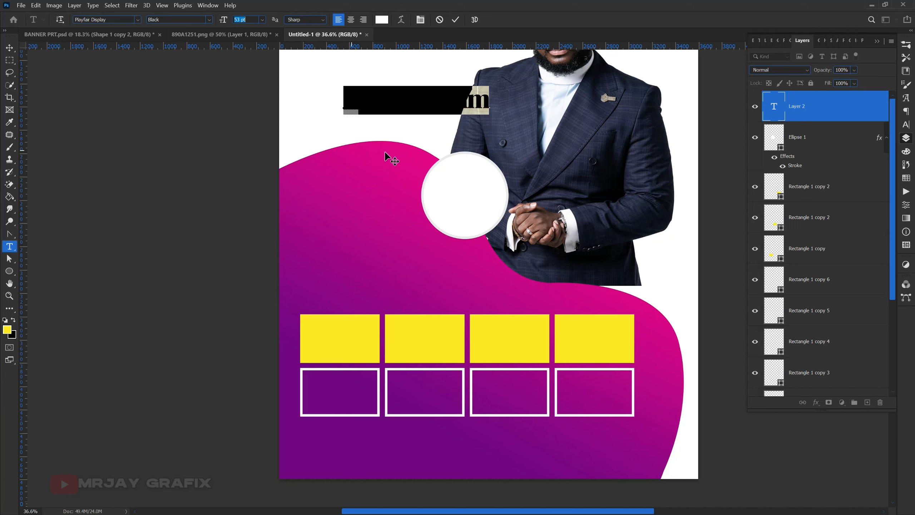
pyautogui.moveTo(382, 167); pyautogui.dragTo(419, 254)
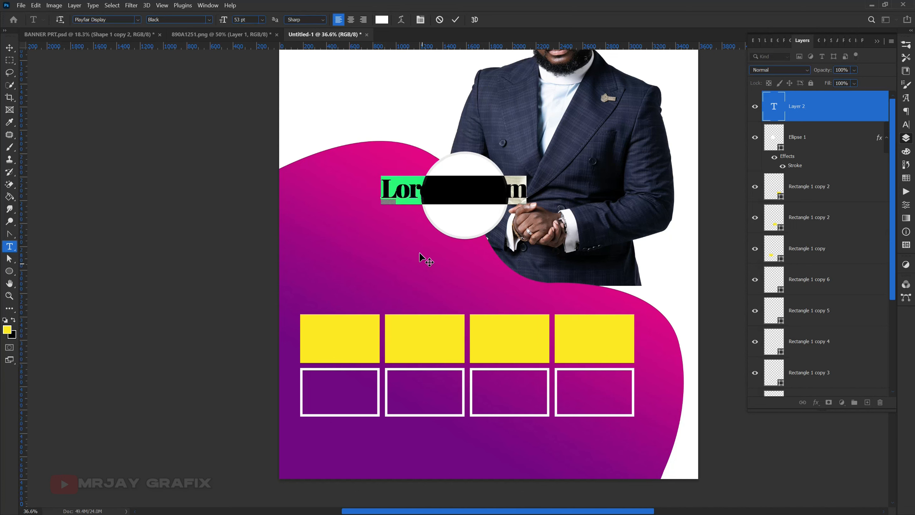
# Colour the text magenta by sampling the upper part of the curved gradient shape
pyautogui.click(906, 124)
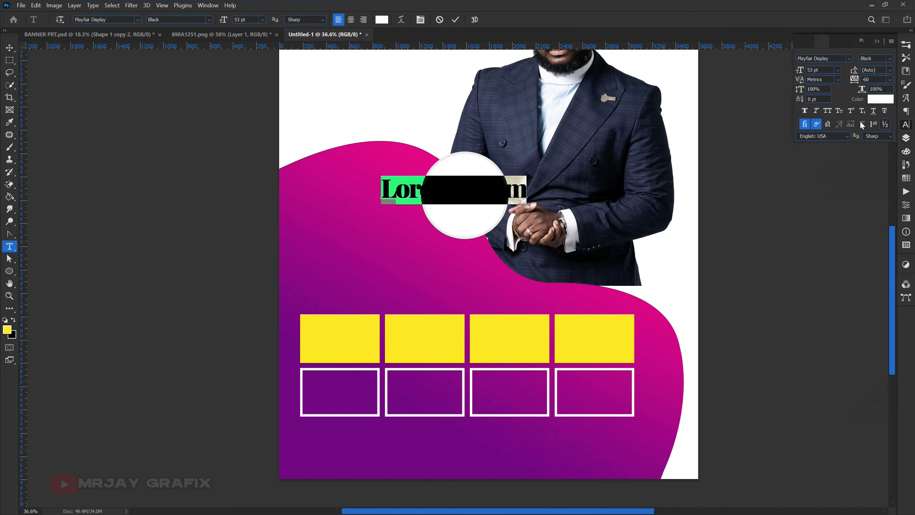
pyautogui.click(880, 99)
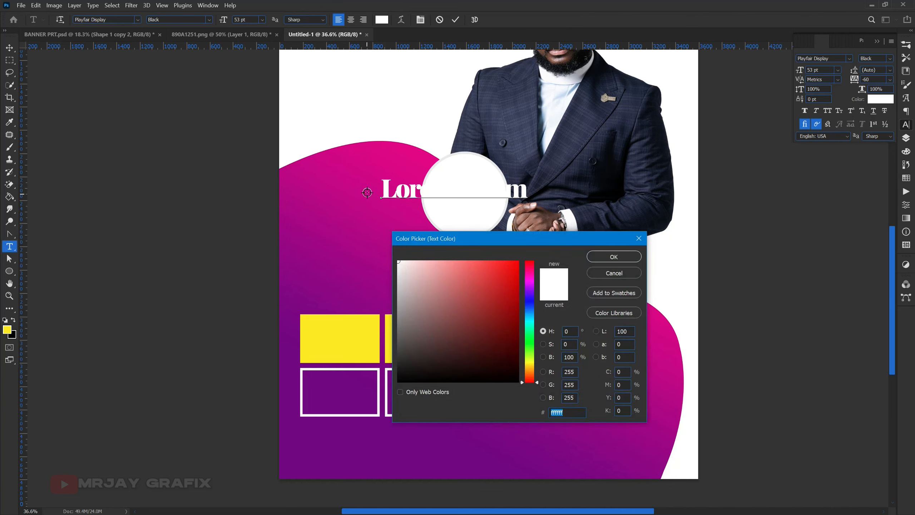
pyautogui.click(354, 168)
pyautogui.click(613, 257)
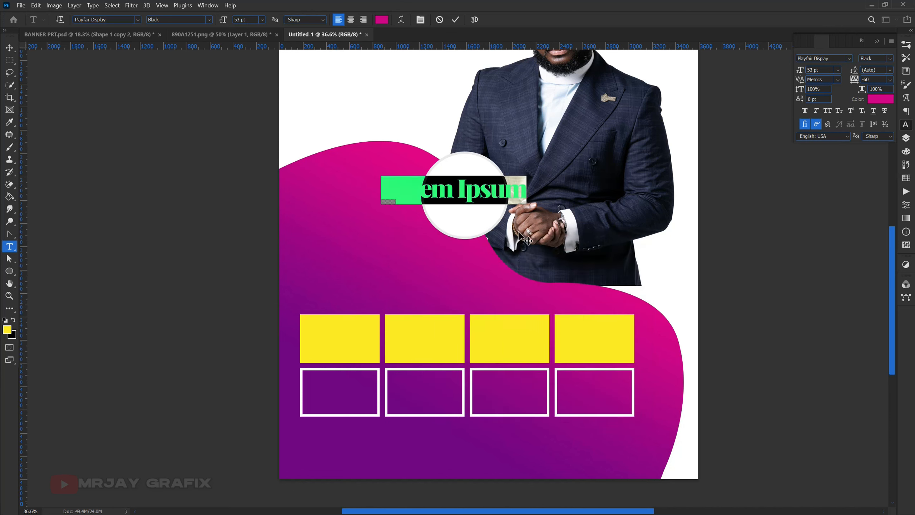
# Replace the placeholder text with "Pastor" and shift it to fit inside the white circle
pyautogui.press('BackSpace')
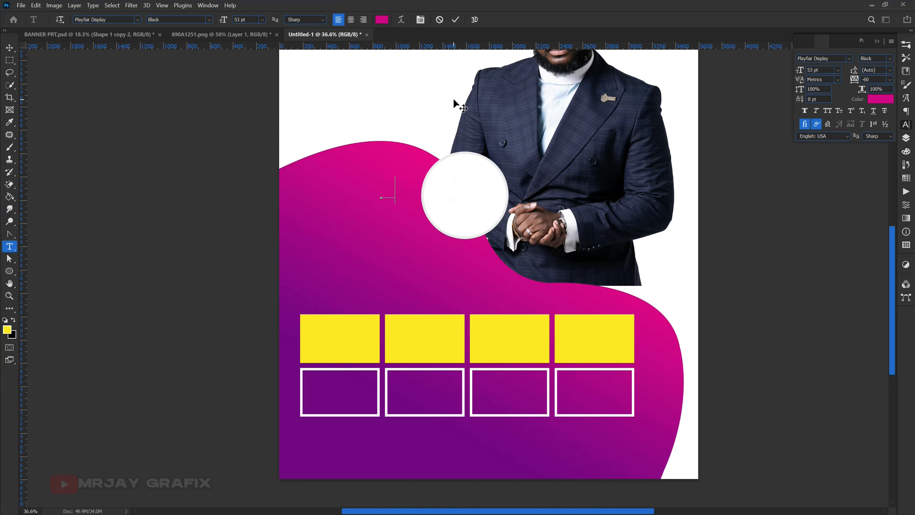
pyautogui.write('p')
pyautogui.write('AS')
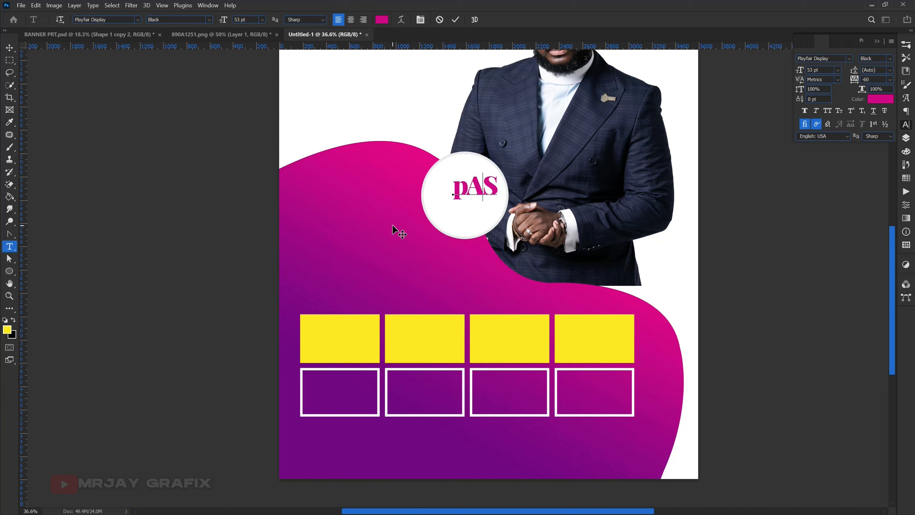
pyautogui.press('BackSpace')
pyautogui.press('BackSpace')
pyautogui.press('BackSpace')
pyautogui.write('p')
pyautogui.press('BackSpace')
pyautogui.write('Pas')
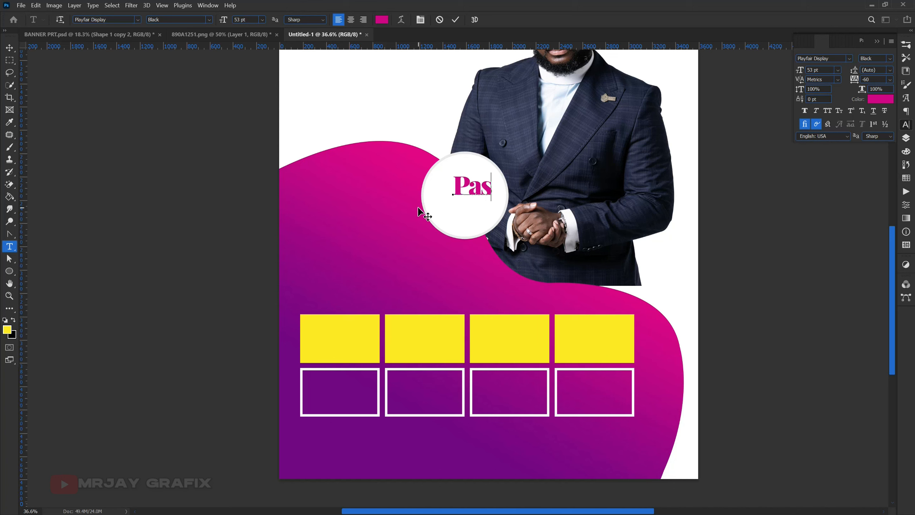
pyautogui.write('tor')
pyautogui.moveTo(423, 239); pyautogui.dragTo(400, 239)
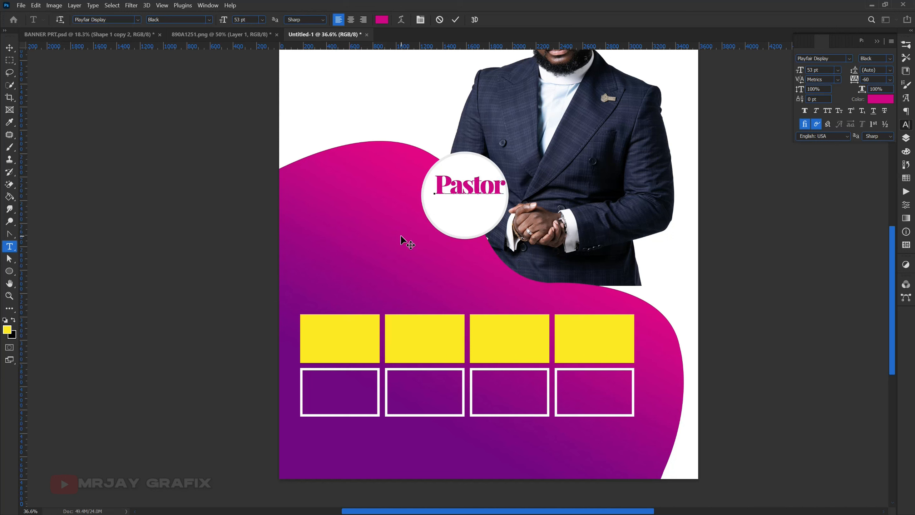
# Add "Sonnie" and "badu" as separate lines under "Pastor" and move the text up within the circle
pyautogui.press('Return')
pyautogui.write('s')
pyautogui.press('BackSpace')
pyautogui.write('s')
pyautogui.press('BackSpace')
pyautogui.write('Sonnie')
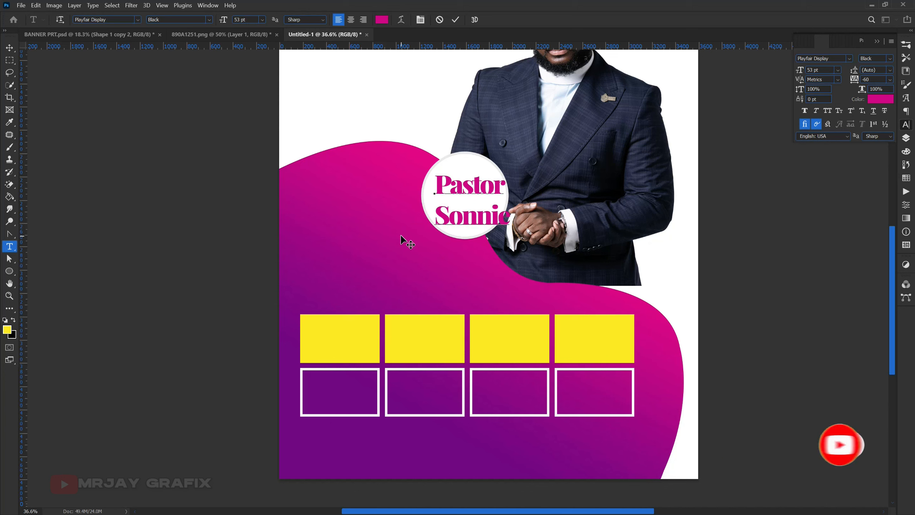
pyautogui.moveTo(374, 238); pyautogui.dragTo(368, 213)
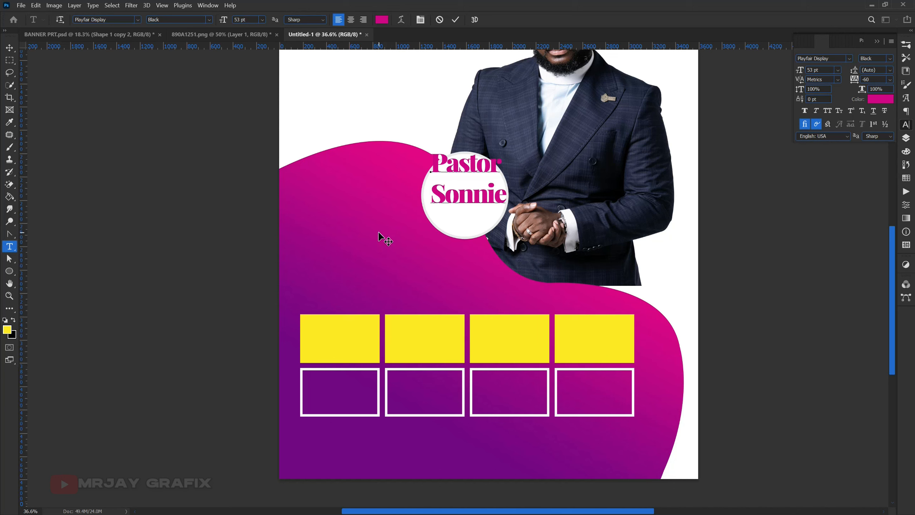
pyautogui.write('badu')
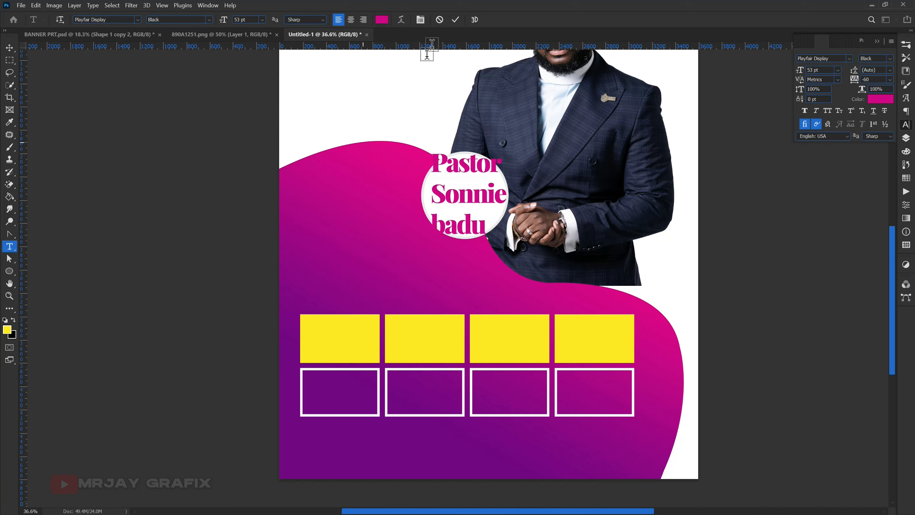
# Commit the pastor's name text, scale it down and centre it inside the white circle
pyautogui.click(454, 20)
pyautogui.click(9, 47)
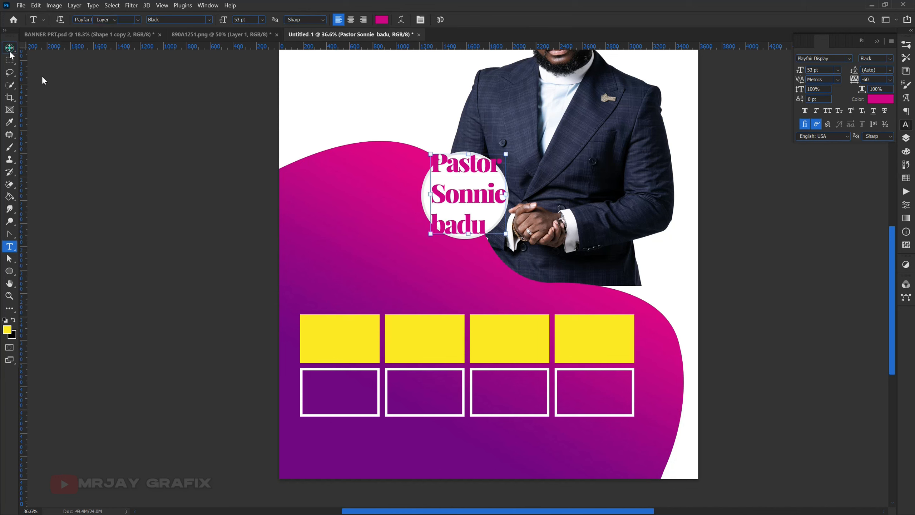
pyautogui.moveTo(469, 155); pyautogui.dragTo(458, 182)
pyautogui.press('Return')
pyautogui.click(214, 254)
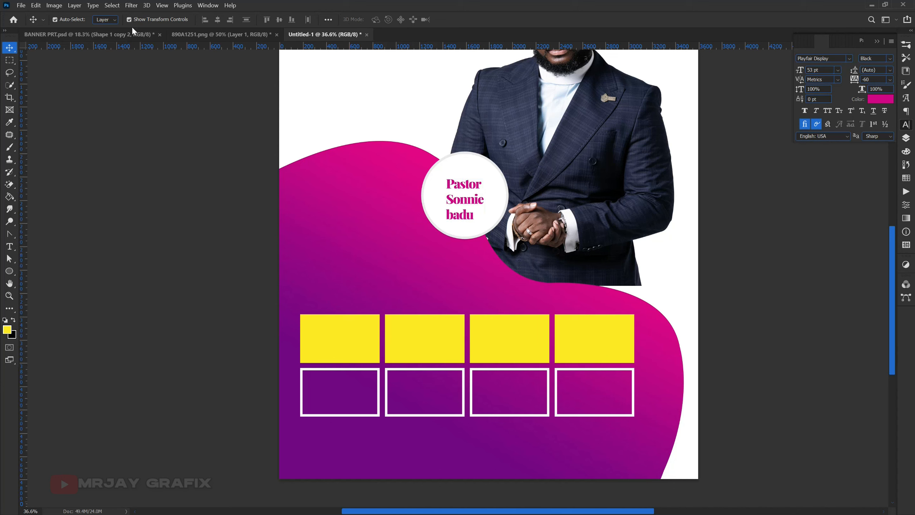
# Switch to the BANNER PRT.psd document and make its hidden "days & time" group visible
pyautogui.click(117, 36)
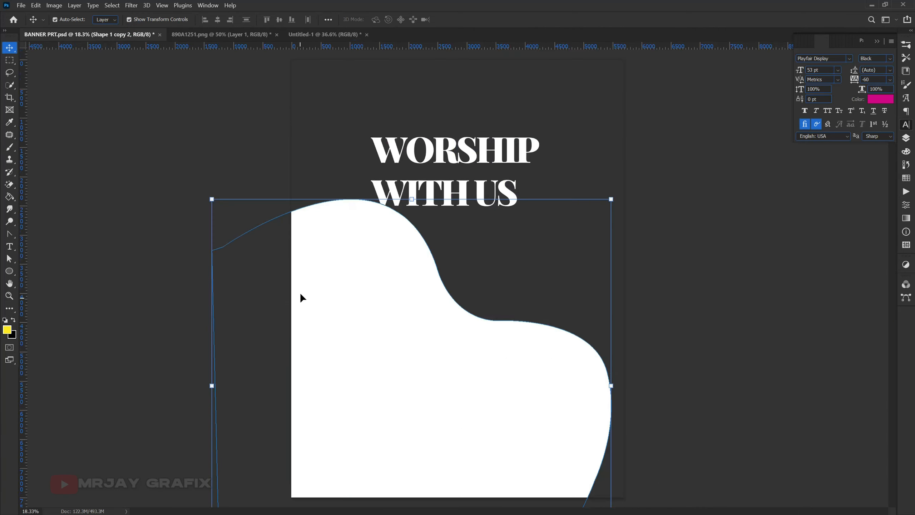
pyautogui.click(265, 184)
pyautogui.scroll(-3, 428, 268)
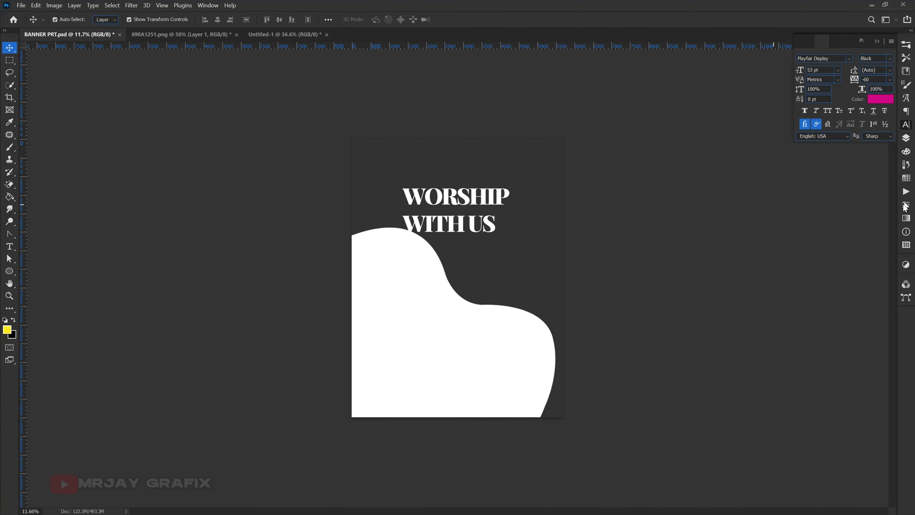
pyautogui.click(906, 138)
pyautogui.scroll(-1, 811, 234)
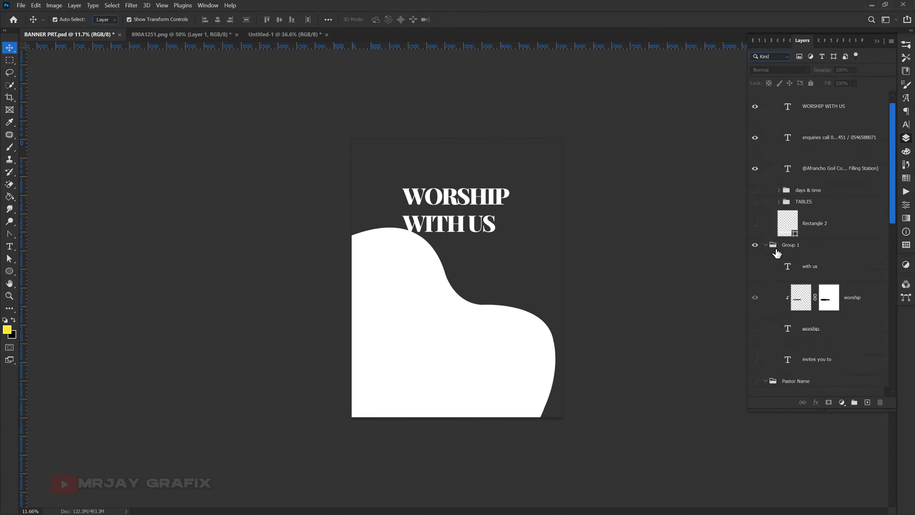
pyautogui.click(788, 205)
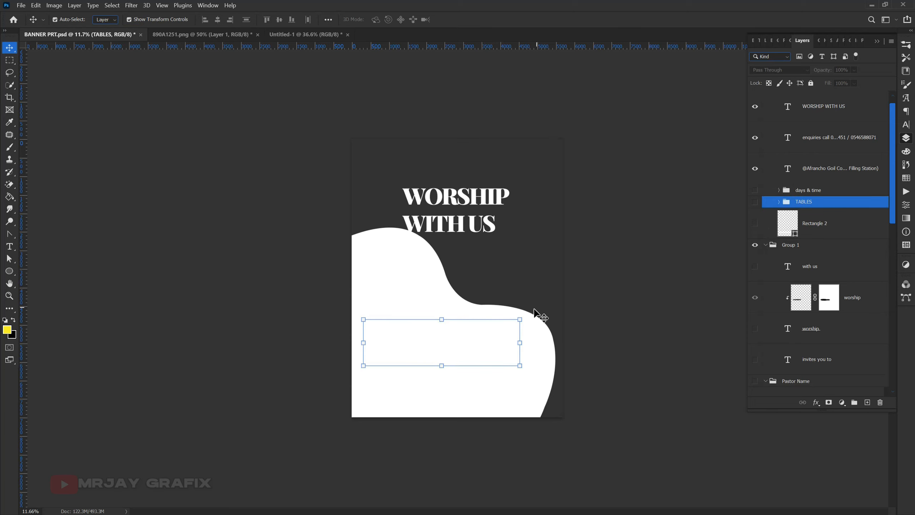
pyautogui.click(787, 194)
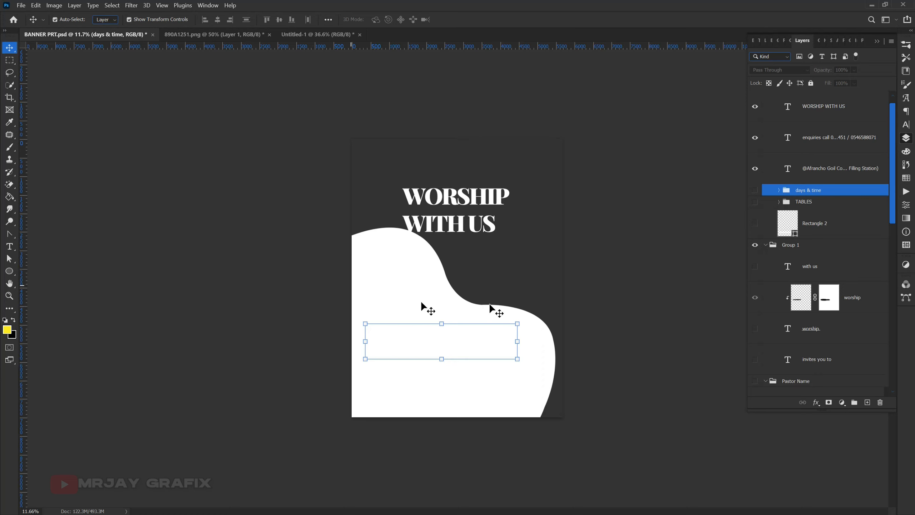
pyautogui.click(756, 191)
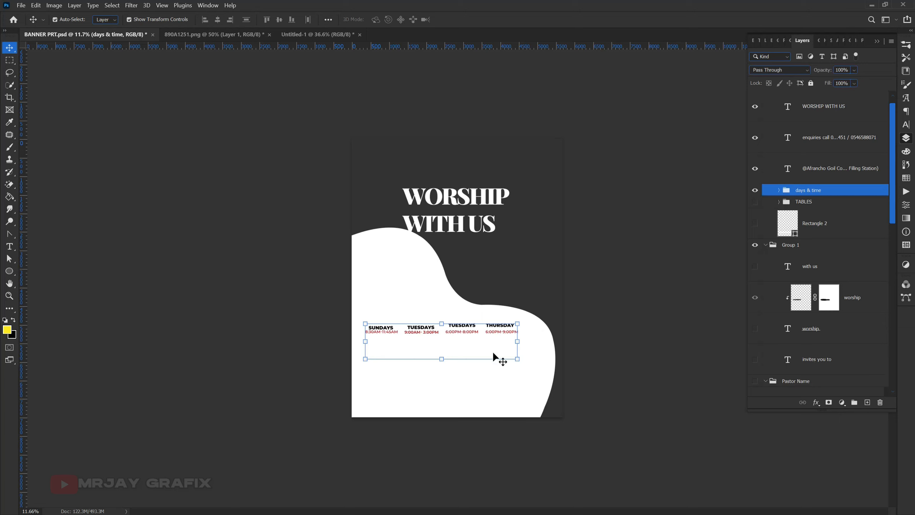
# Turn off layer auto-select and copy the "days & time" group into the Untitled-1 flyer document
pyautogui.click(67, 22)
pyautogui.click(424, 330)
pyautogui.moveTo(363, 288); pyautogui.dragTo(419, 376)
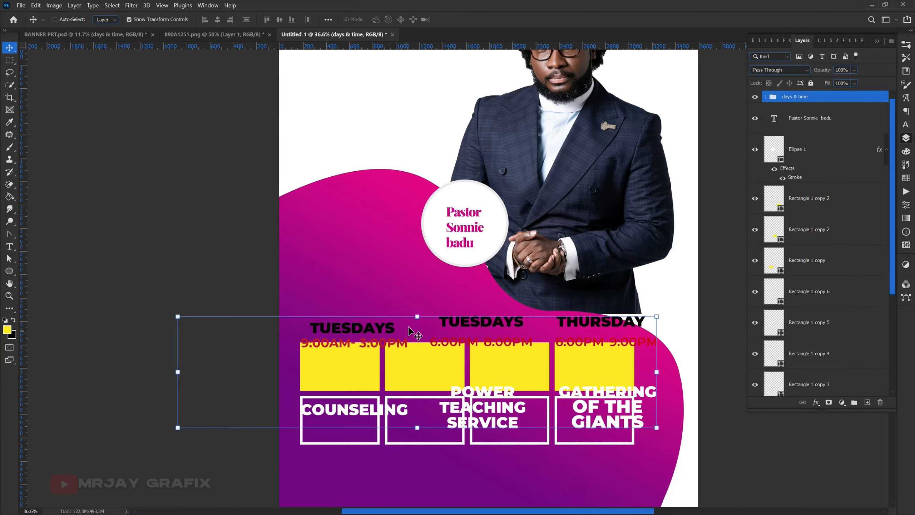
# Scale the "days & time" group to 66.70% and move it down to fit over the yellow and white-outlined boxes
pyautogui.hotkey('ctrl', 't')
pyautogui.moveTo(417, 317); pyautogui.dragTo(454, 368)
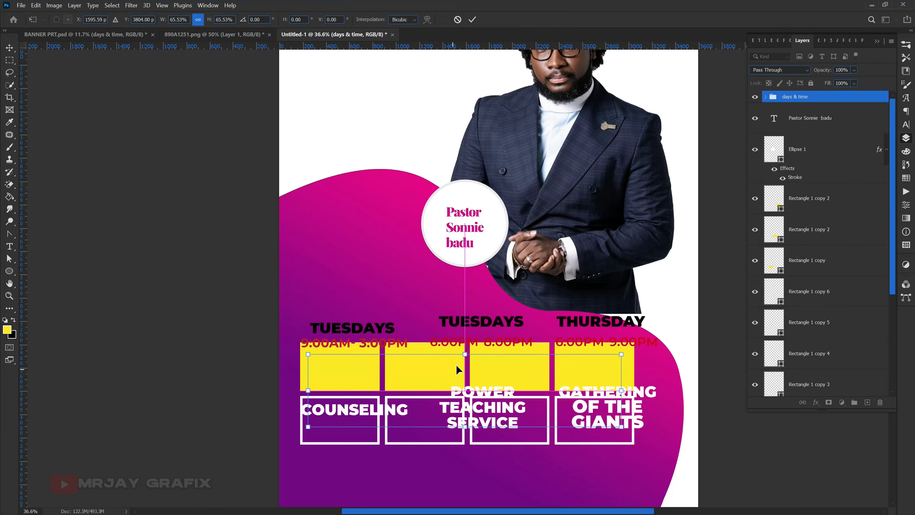
pyautogui.moveTo(622, 431); pyautogui.dragTo(620, 446)
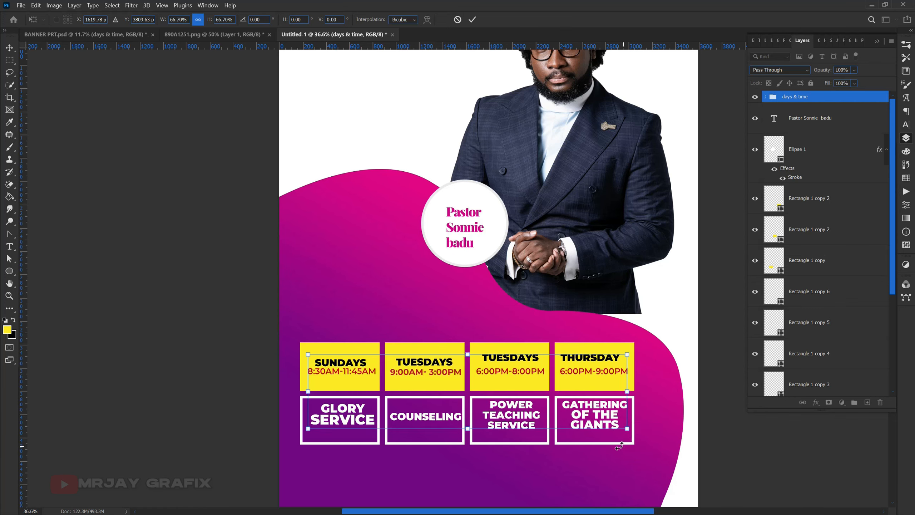
pyautogui.press('Down')
pyautogui.press('Down')
pyautogui.press('Down')
pyautogui.press('Down')
pyautogui.press('Down')
pyautogui.press('Down')
pyautogui.press('Down')
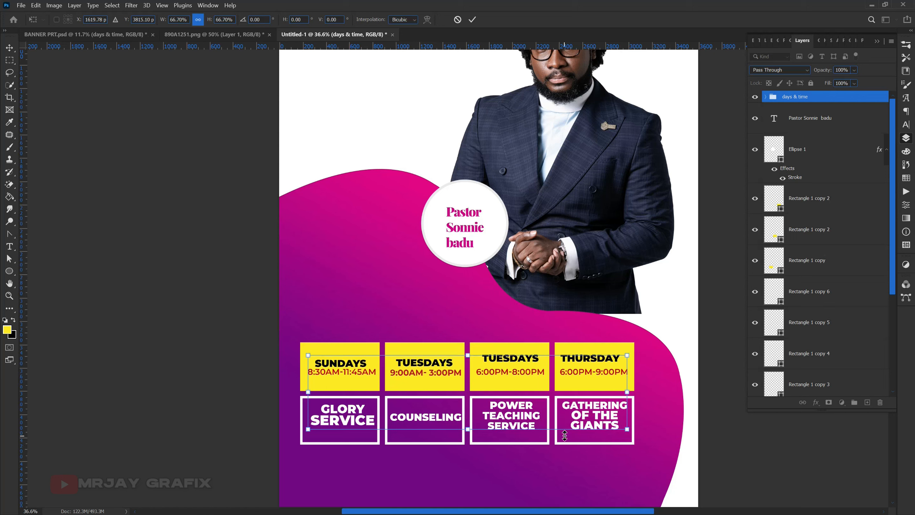
pyautogui.press('Down')
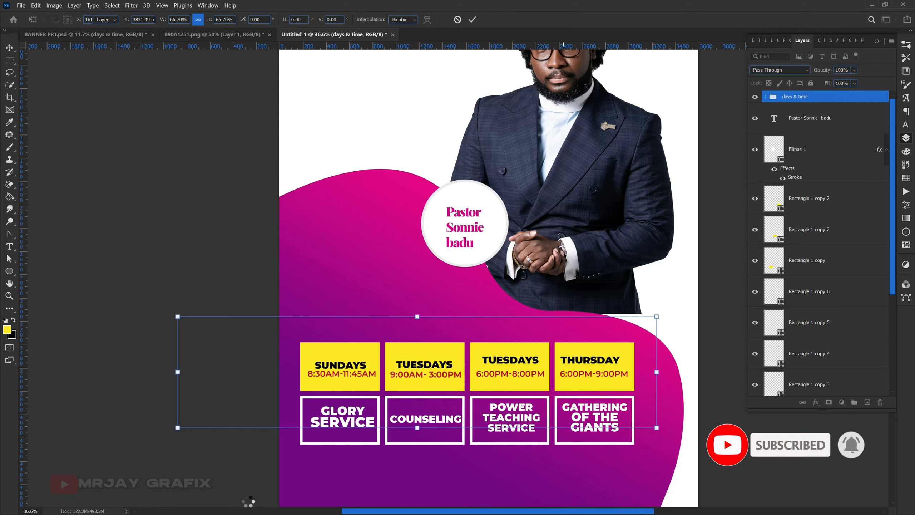
pyautogui.press('Return')
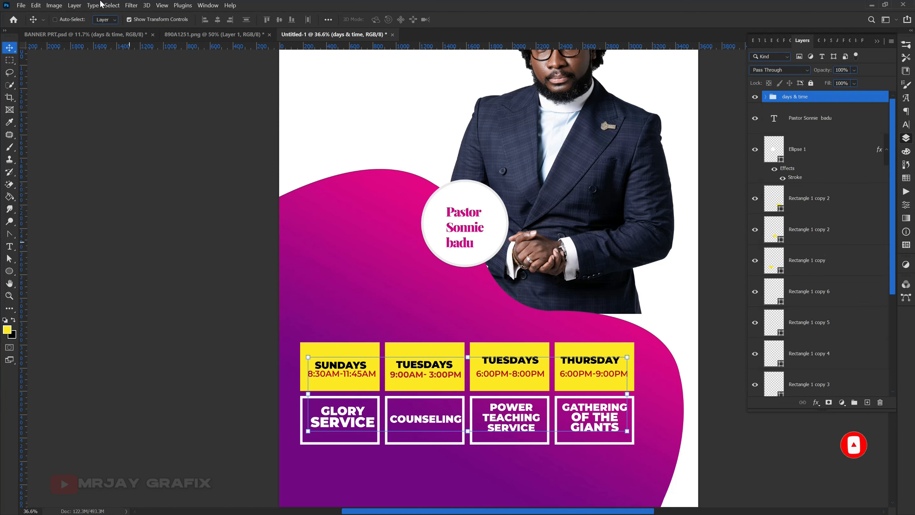
# Turn layer auto-select back on and scale the 8:30AM-11:45AM text under SUNDAYS to 83.84%
pyautogui.click(62, 19)
pyautogui.click(94, 143)
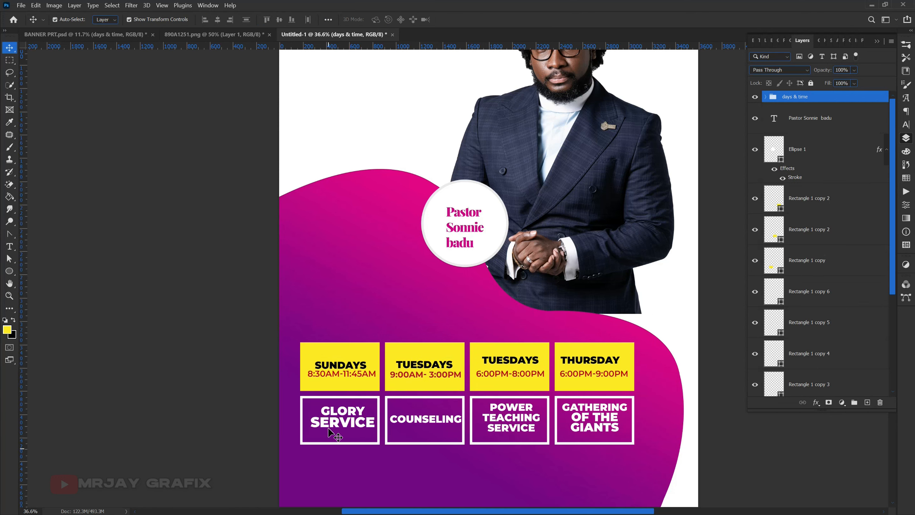
pyautogui.scroll(5, 359, 380)
pyautogui.click(317, 372)
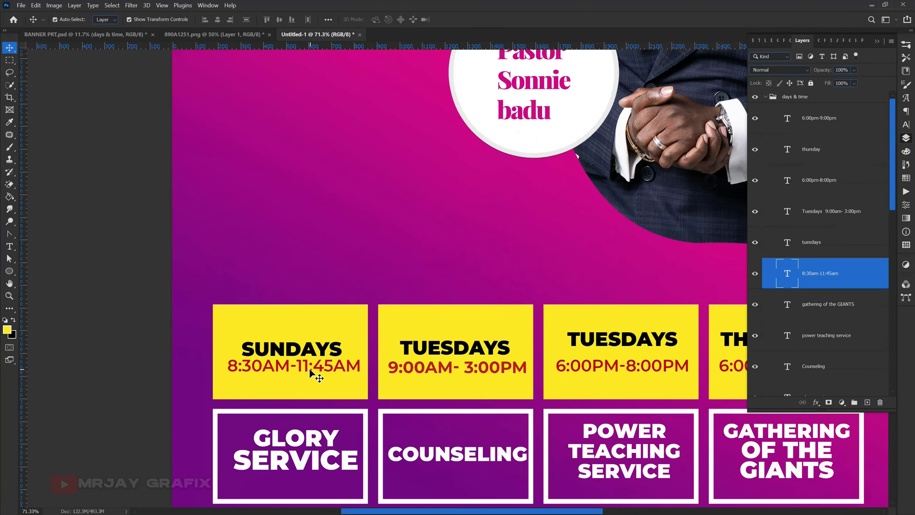
pyautogui.click(360, 374)
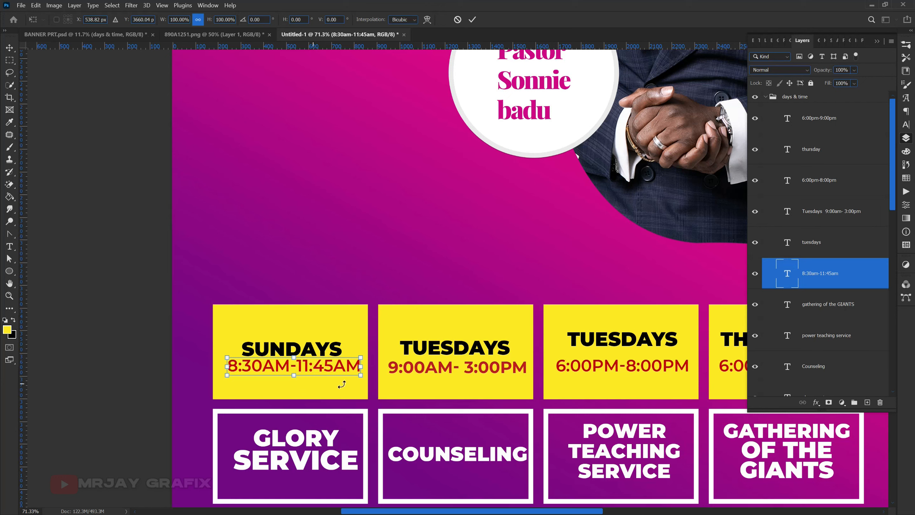
pyautogui.moveTo(360, 377); pyautogui.dragTo(267, 309)
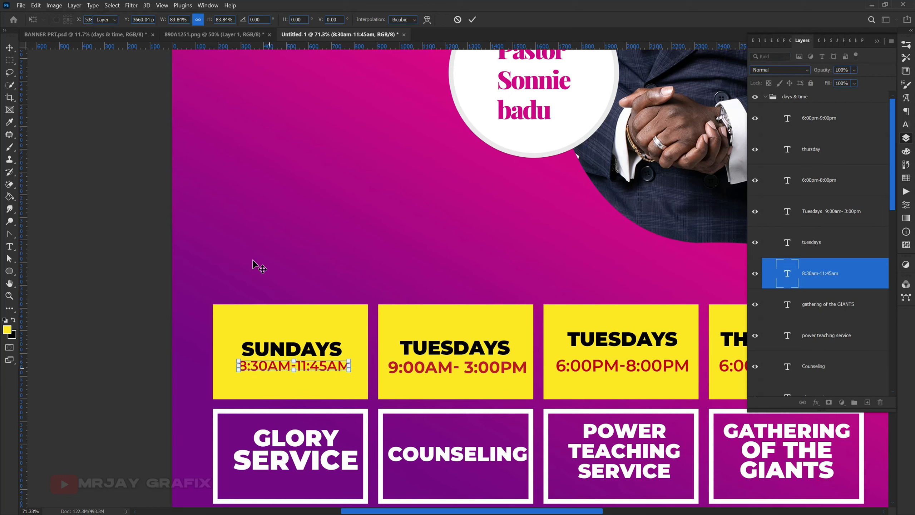
pyautogui.press('Return')
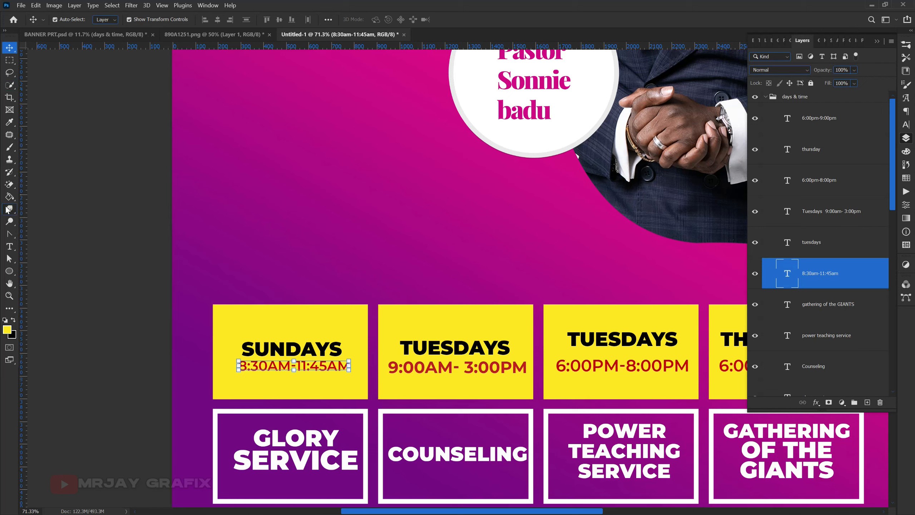
# Change the font weight of the 8:30AM-11:45AM text to Montserrat Bold
pyautogui.press('t')
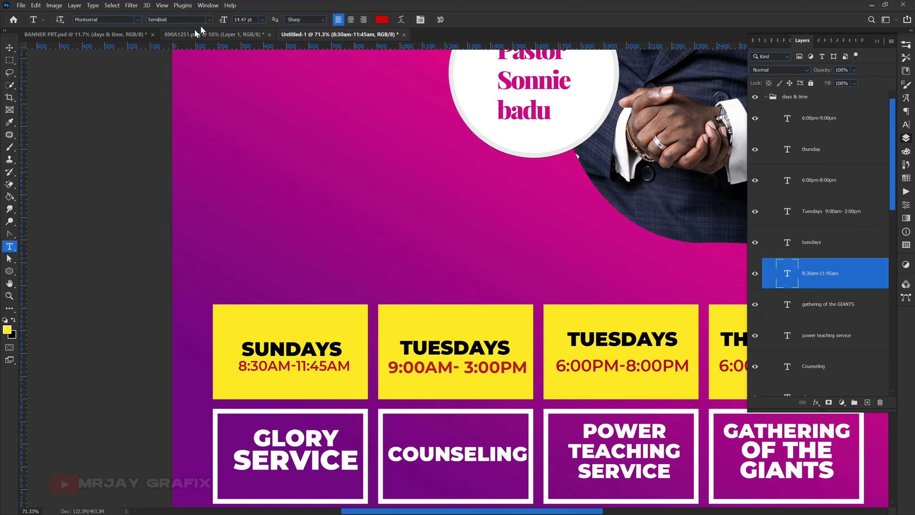
pyautogui.click(209, 20)
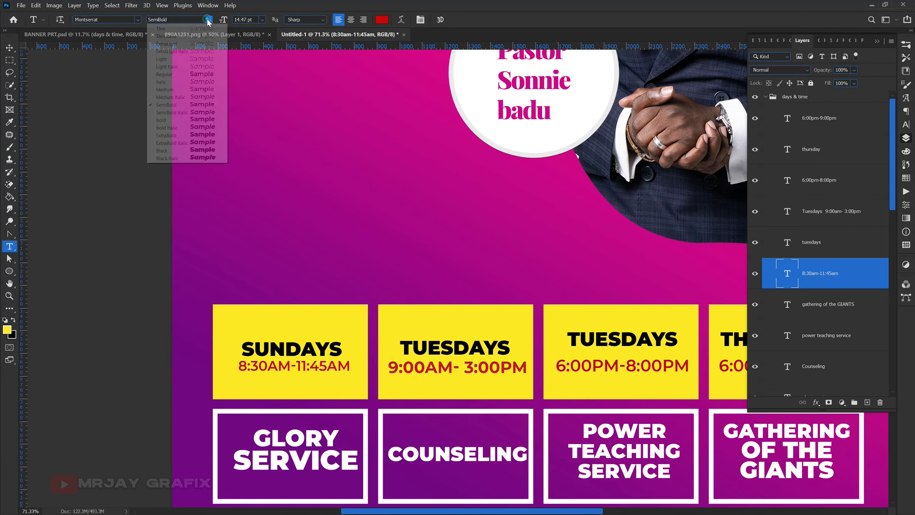
pyautogui.click(173, 122)
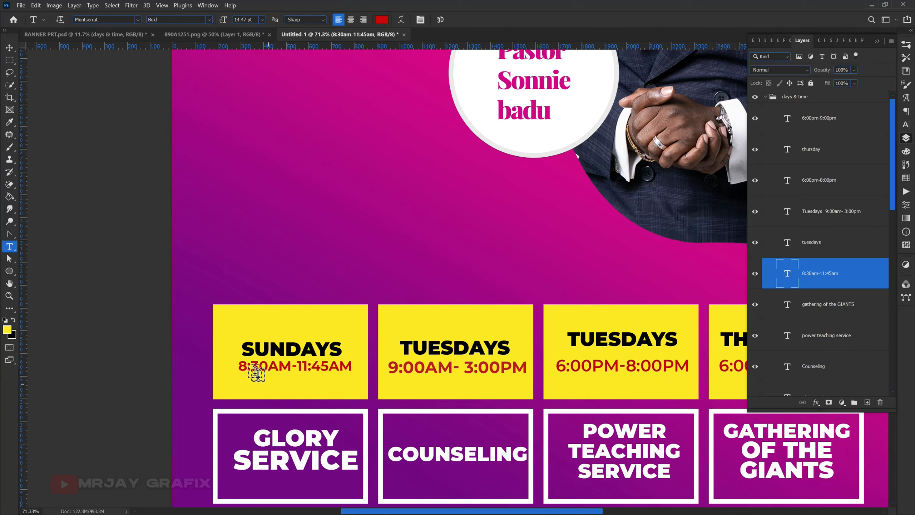
# Enlarge the SUNDAYS heading slightly so it nearly matches the width of the time below it
pyautogui.click(8, 50)
pyautogui.click(248, 344)
pyautogui.hotkey('ctrl', 't')
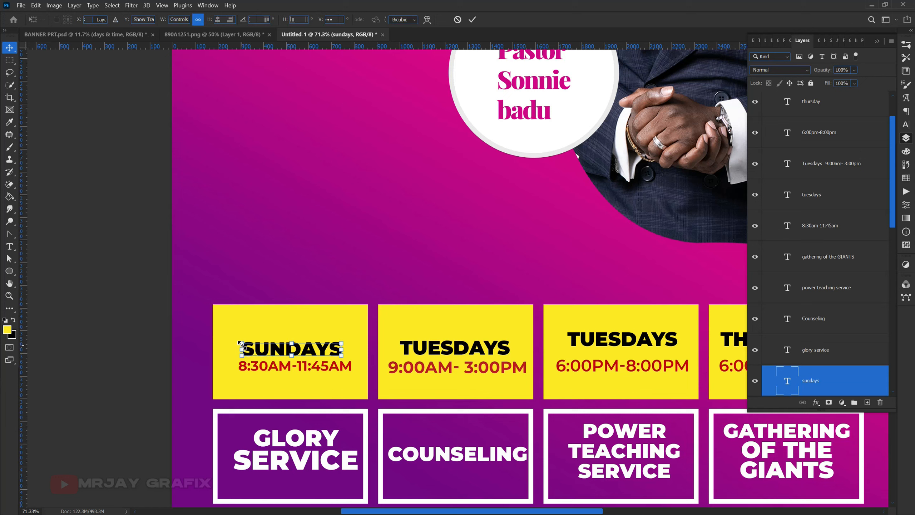
pyautogui.moveTo(240, 340); pyautogui.dragTo(236, 338)
pyautogui.press('Return')
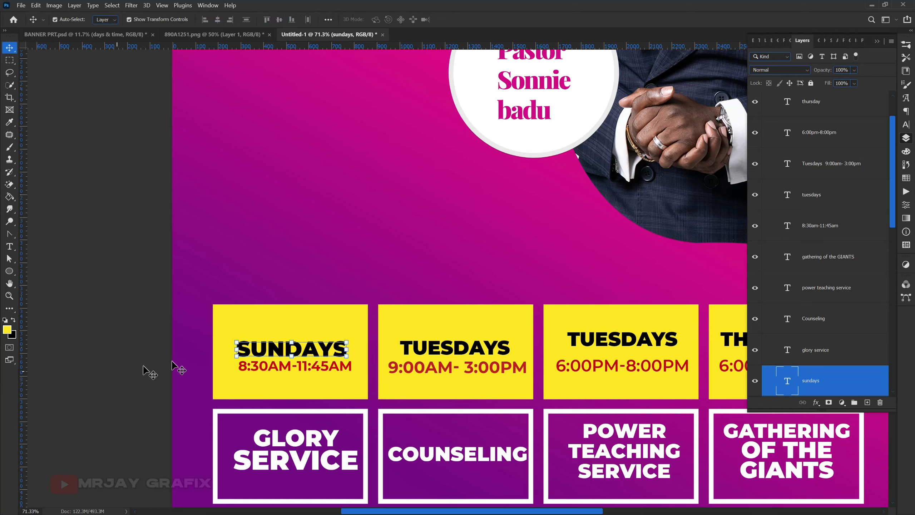
# Centre SUNDAYS and its time in the first yellow box, and move the time back below the heading
pyautogui.click(278, 335)
pyautogui.keyDown('shift'); pyautogui.click(290, 367); pyautogui.keyUp('shift')
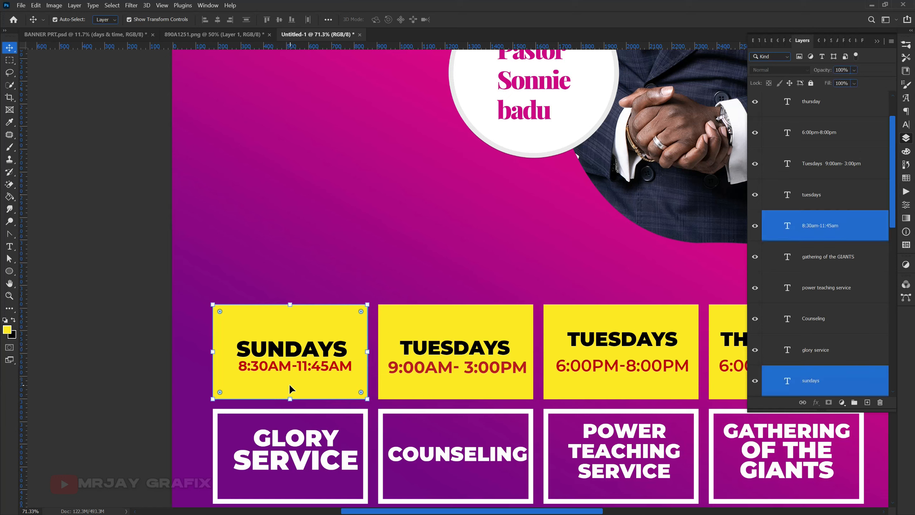
pyautogui.click(217, 20)
pyautogui.click(279, 20)
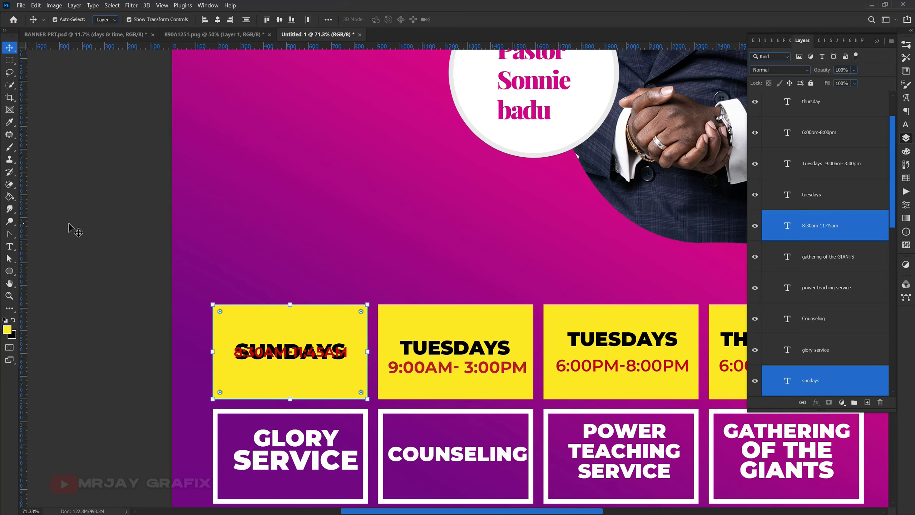
pyautogui.click(79, 305)
pyautogui.moveTo(303, 353); pyautogui.dragTo(301, 367)
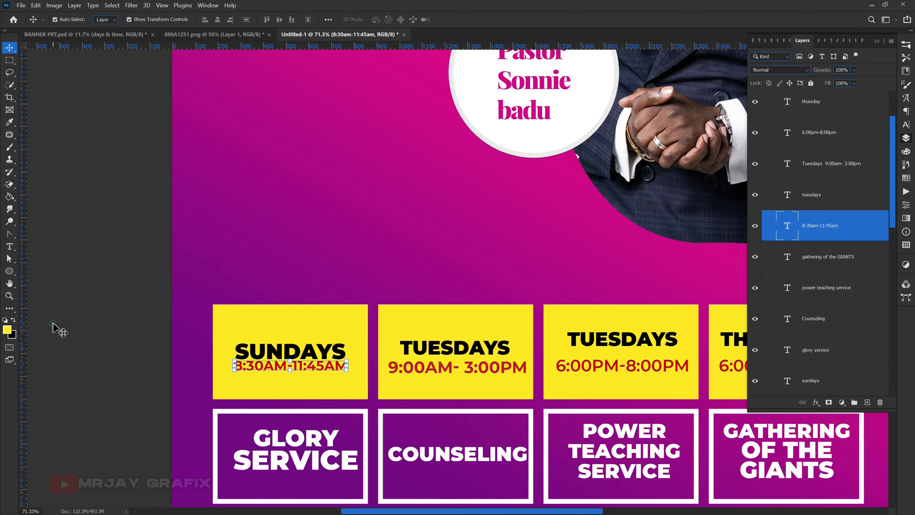
pyautogui.click(58, 328)
# Set the font size of the 9:00AM- 3:00PM line in the second yellow box to 14 pt
pyautogui.click(413, 359)
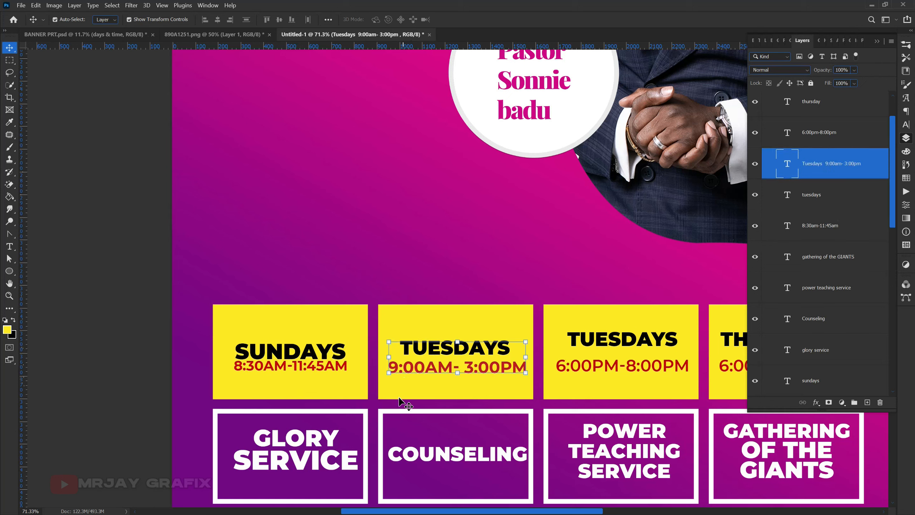
pyautogui.click(409, 381)
pyautogui.click(406, 370)
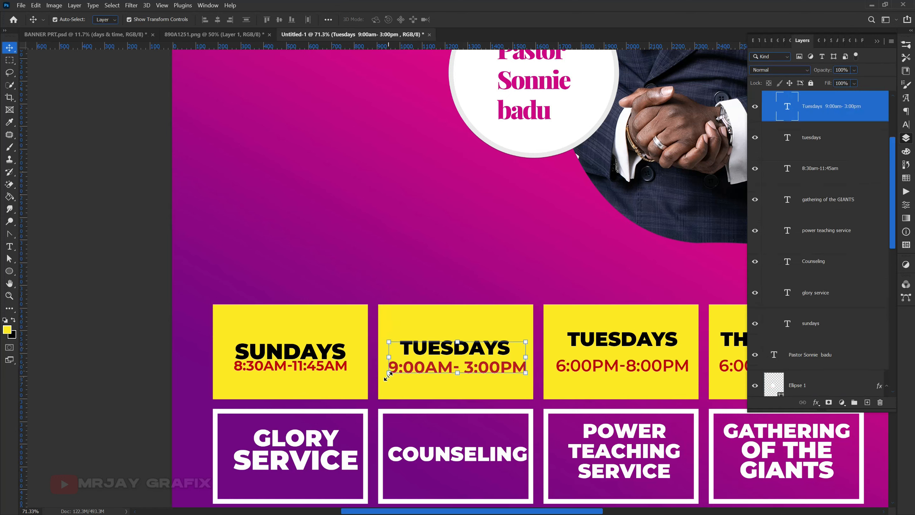
pyautogui.doubleClick(404, 375)
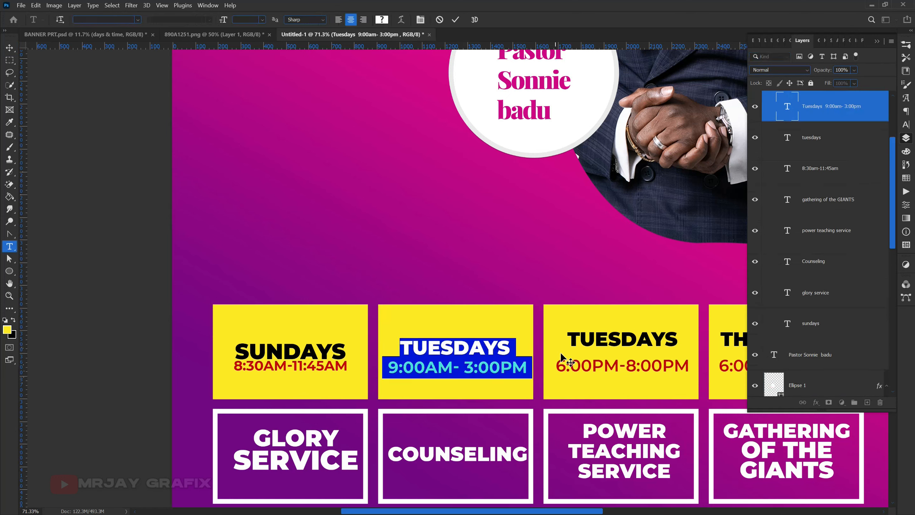
pyautogui.moveTo(527, 368); pyautogui.dragTo(371, 368)
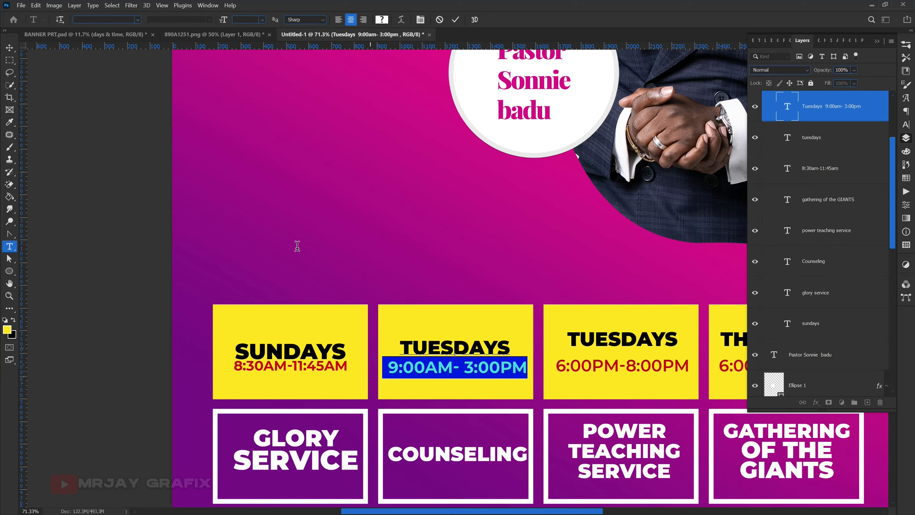
pyautogui.click(263, 20)
pyautogui.click(264, 20)
pyautogui.click(263, 20)
pyautogui.click(256, 29)
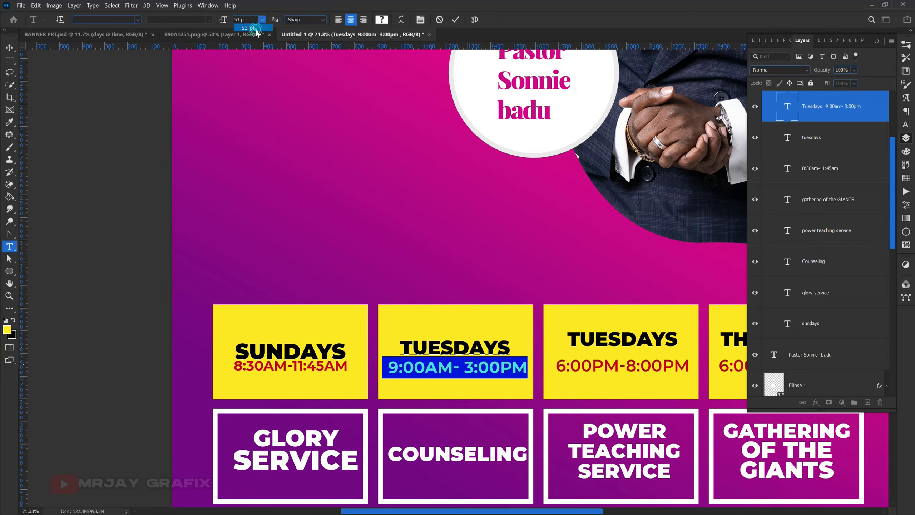
pyautogui.moveTo(224, 20); pyautogui.dragTo(208, 31)
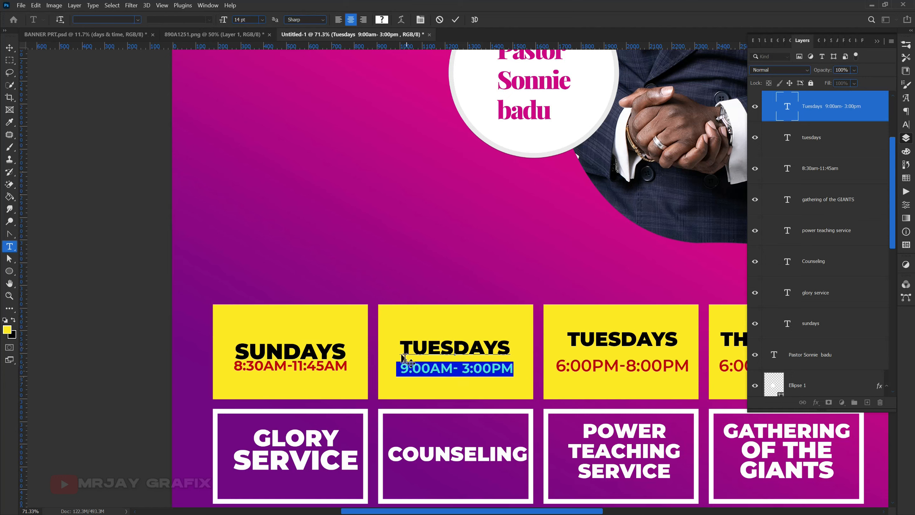
pyautogui.click(413, 385)
pyautogui.hotkey('shift', 'End')
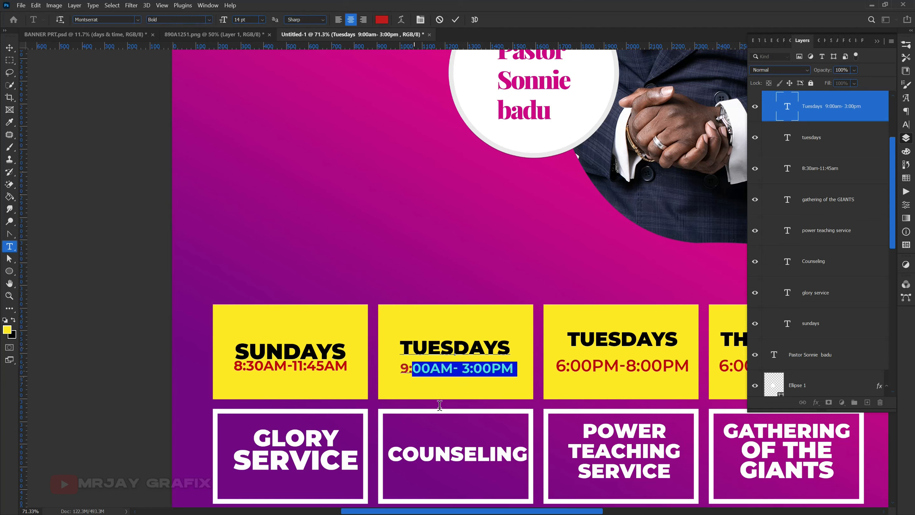
pyautogui.click(441, 381)
pyautogui.click(448, 393)
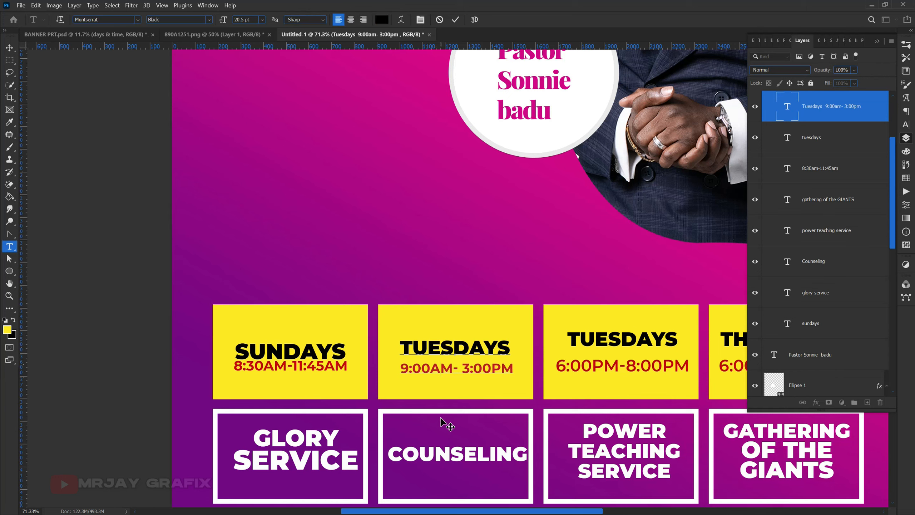
# Keep the 9:00AM- 3:00PM line in the second yellow box in Montserrat Bold and commit the text edit
pyautogui.press('BackSpace')
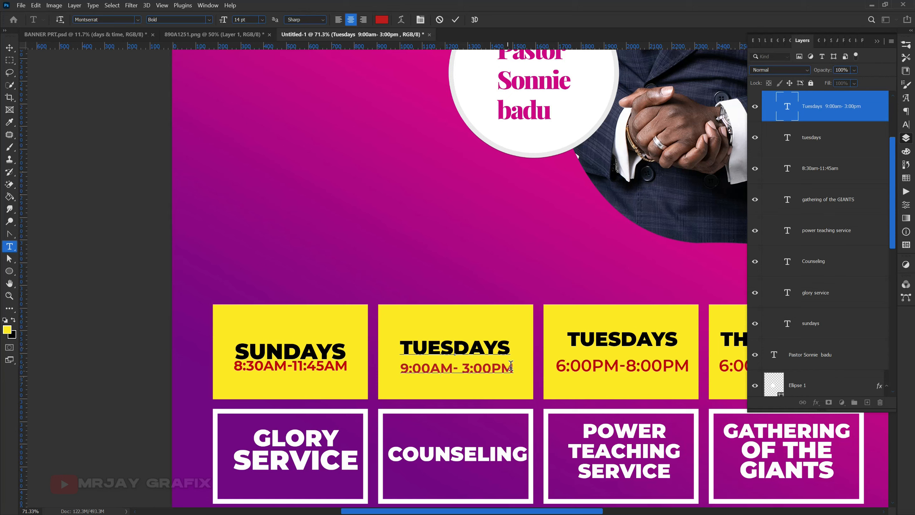
pyautogui.moveTo(514, 368); pyautogui.dragTo(308, 299)
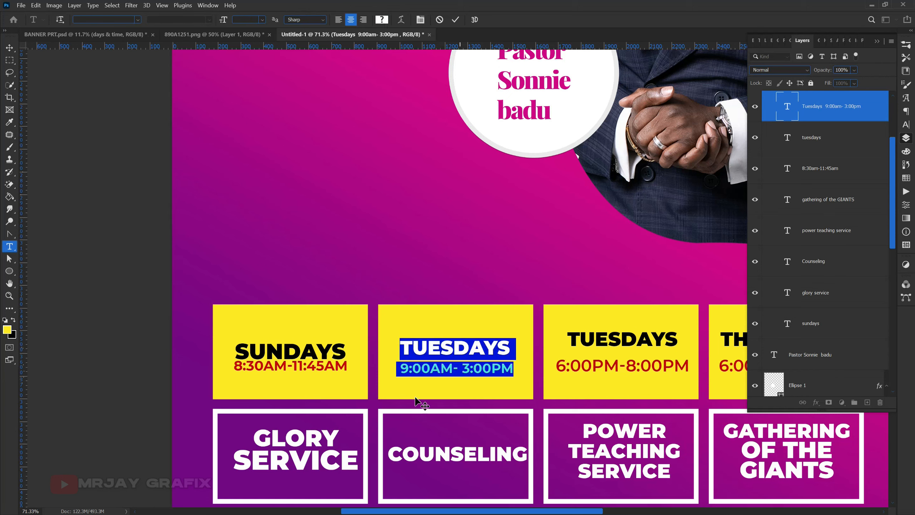
pyautogui.moveTo(400, 366); pyautogui.dragTo(514, 369)
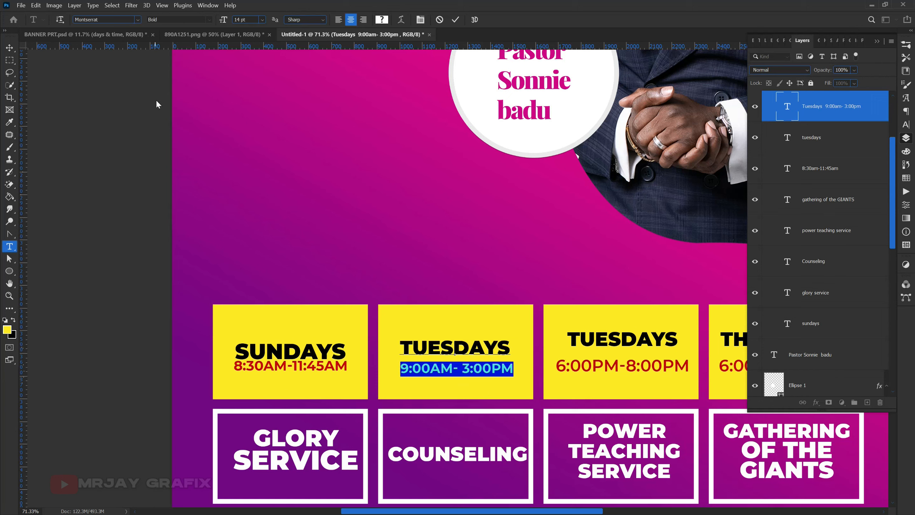
pyautogui.click(209, 20)
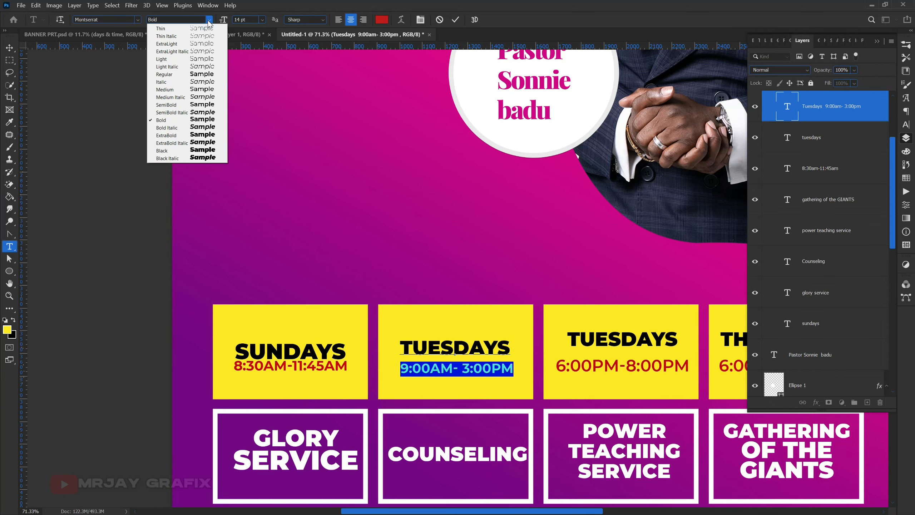
pyautogui.click(208, 20)
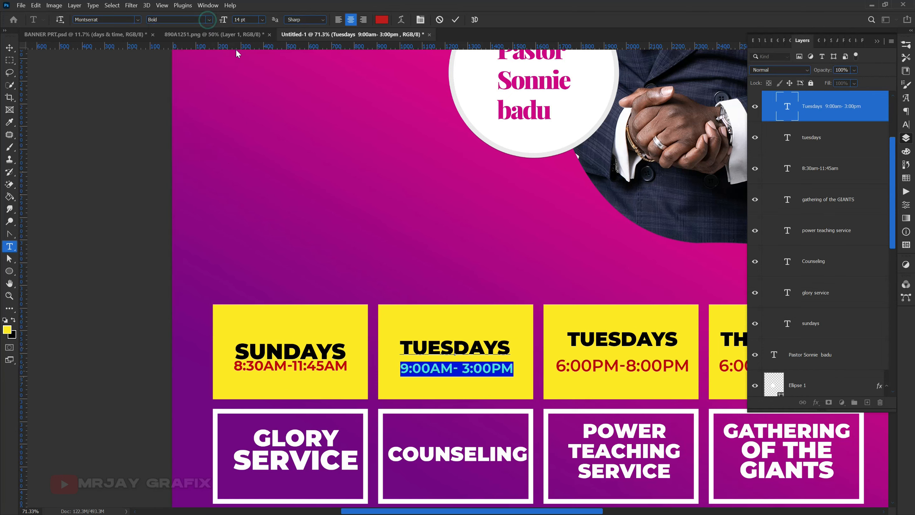
pyautogui.click(456, 20)
pyautogui.press('v')
# Shrink the 6:00PM-8:00PM text in the third yellow box to about 13.58 pt and set its weight to Bold
pyautogui.scroll(-2, 242, 195)
pyautogui.scroll(-2, 235, 187)
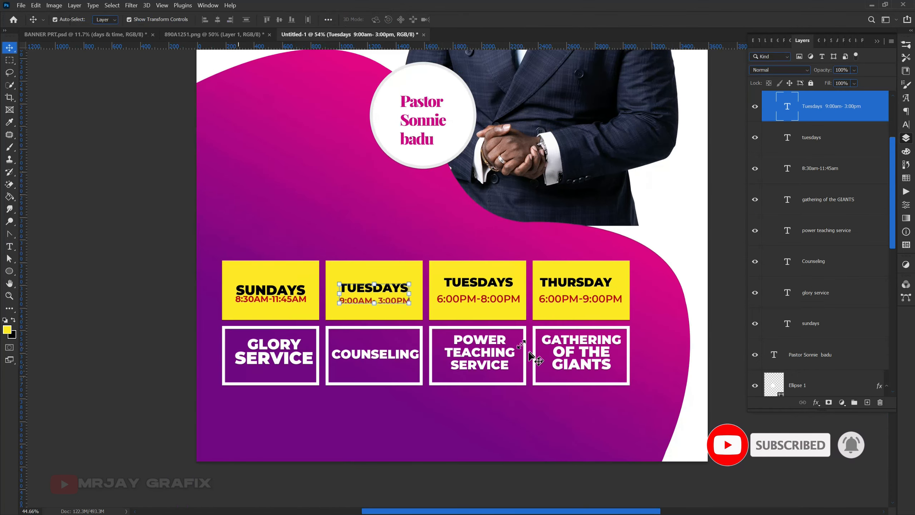
pyautogui.scroll(3, 525, 348)
pyautogui.click(444, 280)
pyautogui.moveTo(444, 282); pyautogui.dragTo(425, 289)
pyautogui.press('Return')
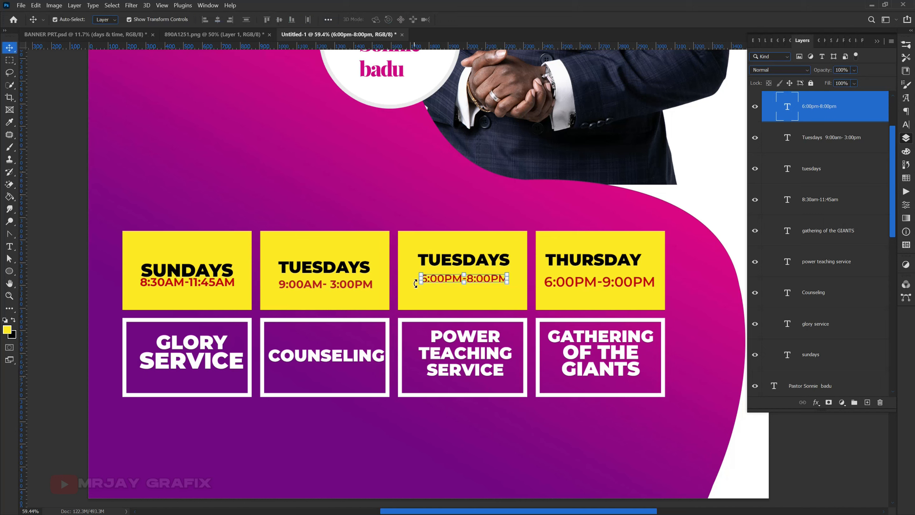
pyautogui.click(905, 127)
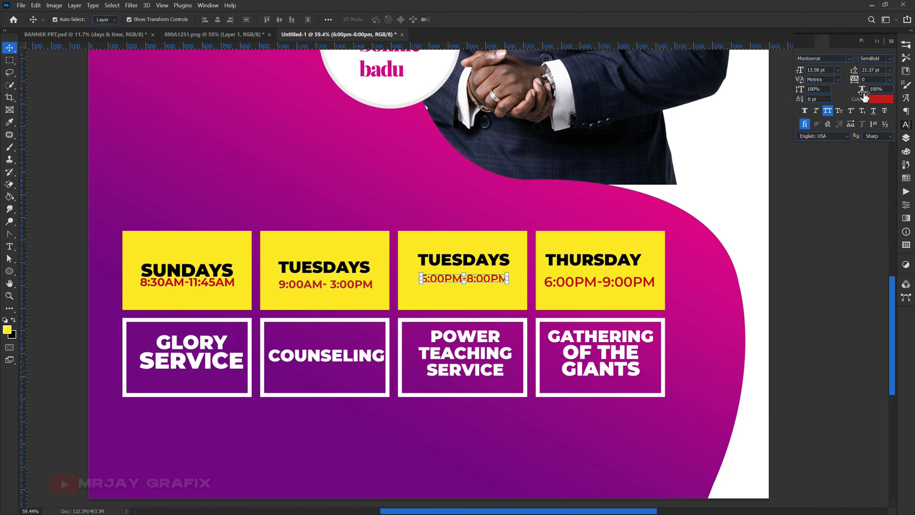
pyautogui.click(892, 59)
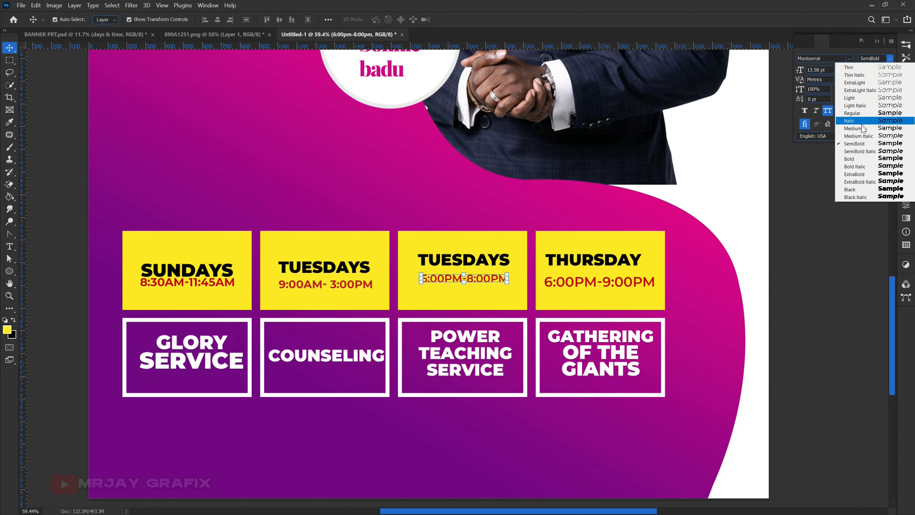
pyautogui.click(856, 159)
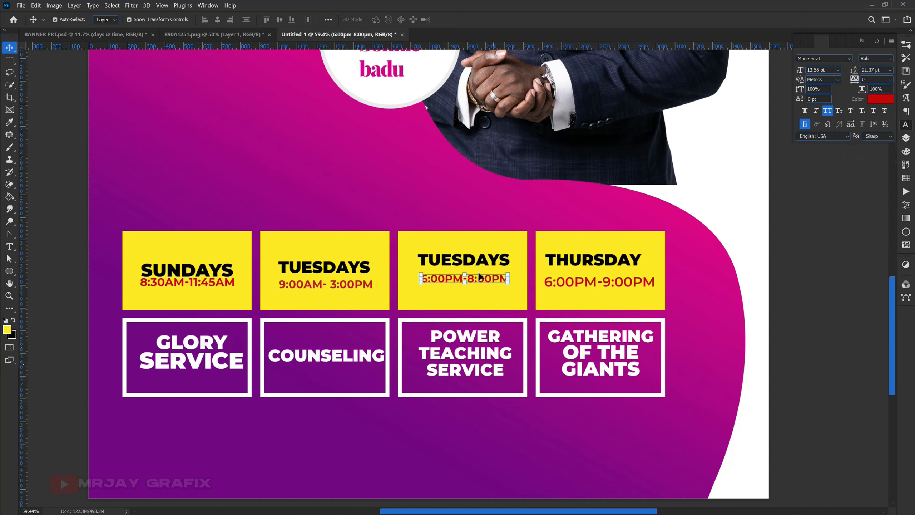
# Nudge the TUESDAYS heading in the third yellow box down, close above its time
pyautogui.click(468, 261)
pyautogui.press('Down')
pyautogui.press('Down')
pyautogui.press('Down')
pyautogui.press('Down')
pyautogui.press('Down')
pyautogui.press('Down')
pyautogui.press('Down')
pyautogui.press('Down')
pyautogui.press('Down')
pyautogui.press('Down')
pyautogui.press('Down')
pyautogui.press('Down')
pyautogui.press('Down')
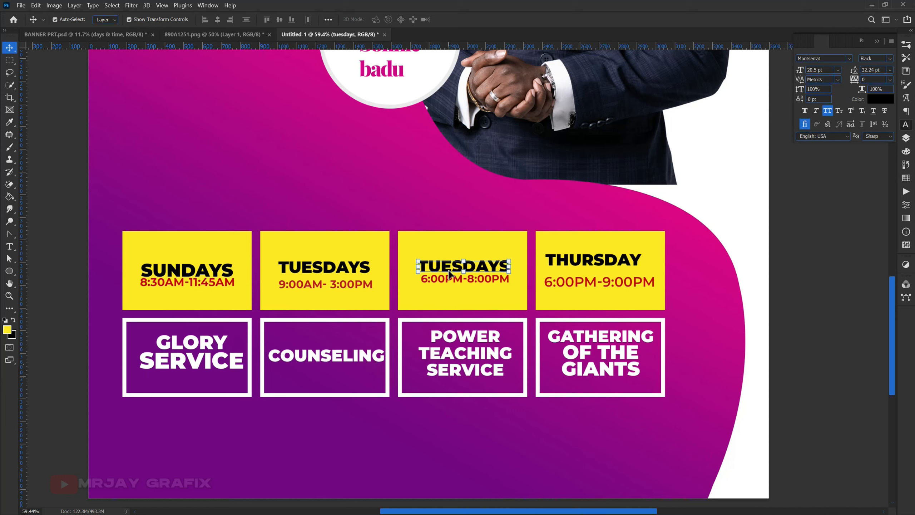
# Scale the 6:00PM-8:00PM text very slightly up to about 13.63 pt
pyautogui.click(435, 306)
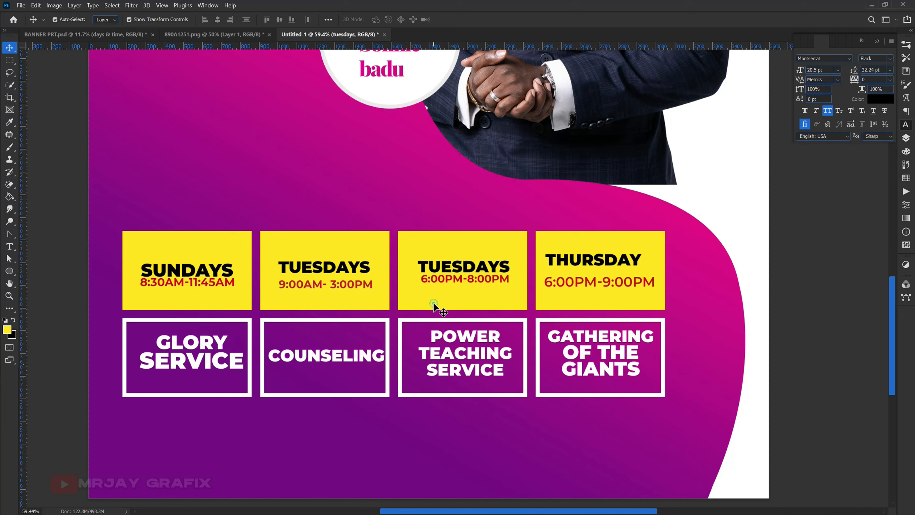
pyautogui.click(427, 279)
pyautogui.moveTo(418, 285); pyautogui.dragTo(418, 285)
pyautogui.press('Return')
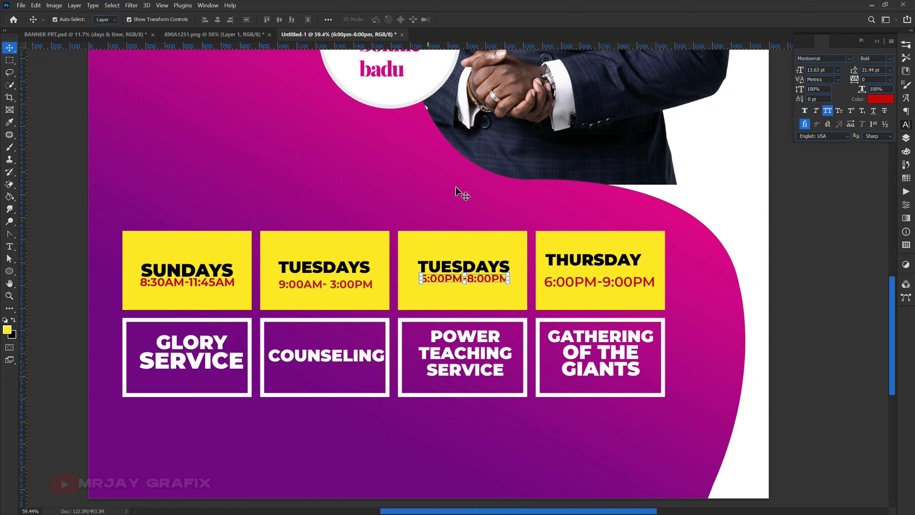
# Lower the THURSDAY heading in the fourth yellow box and restyle the 6:00PM-9:00PM time below it to about 13.88 pt Bold
pyautogui.moveTo(583, 261); pyautogui.dragTo(583, 269)
pyautogui.click(563, 283)
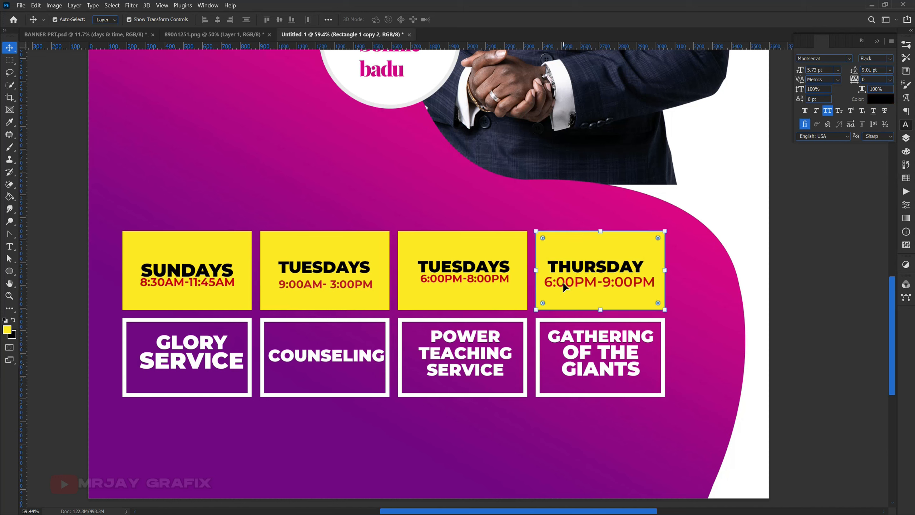
pyautogui.hotkey('ctrl', 't')
pyautogui.moveTo(543, 292); pyautogui.dragTo(556, 291)
pyautogui.press('Return')
pyautogui.click(889, 60)
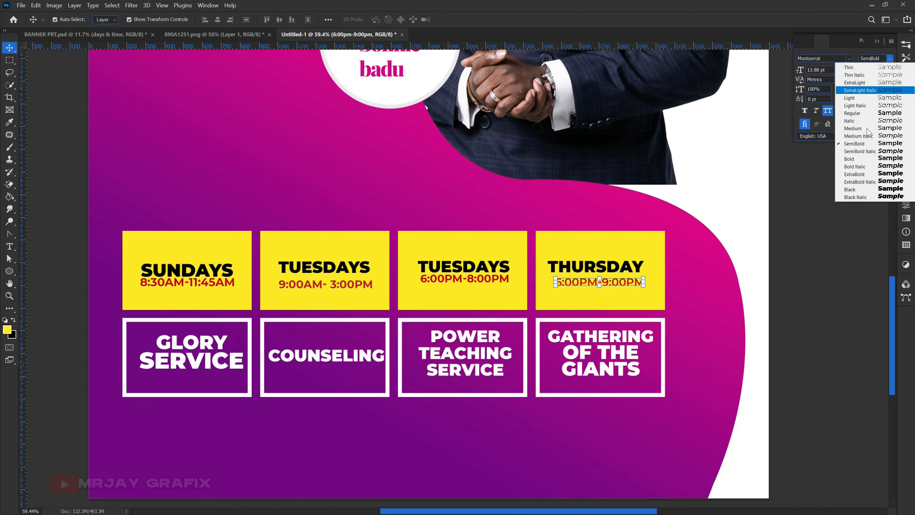
pyautogui.click(851, 161)
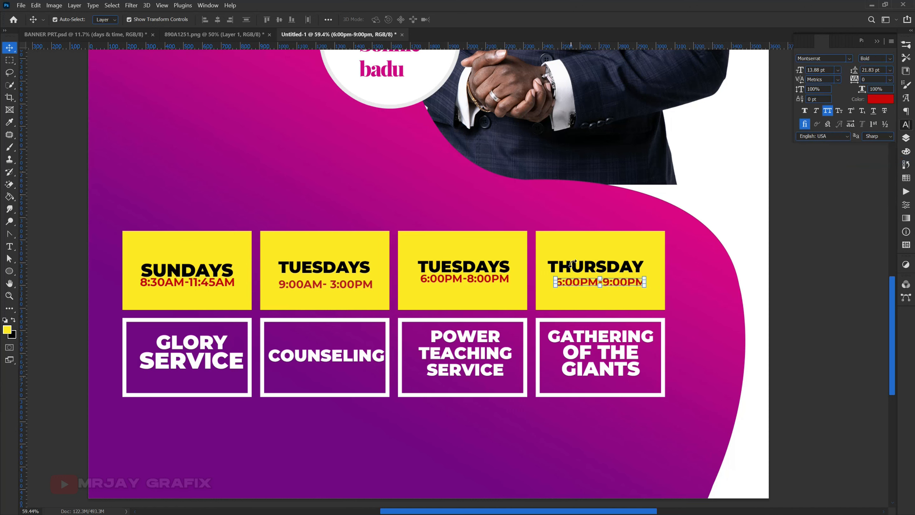
# Centre the THURSDAY heading horizontally in the fourth yellow box
pyautogui.click(555, 268)
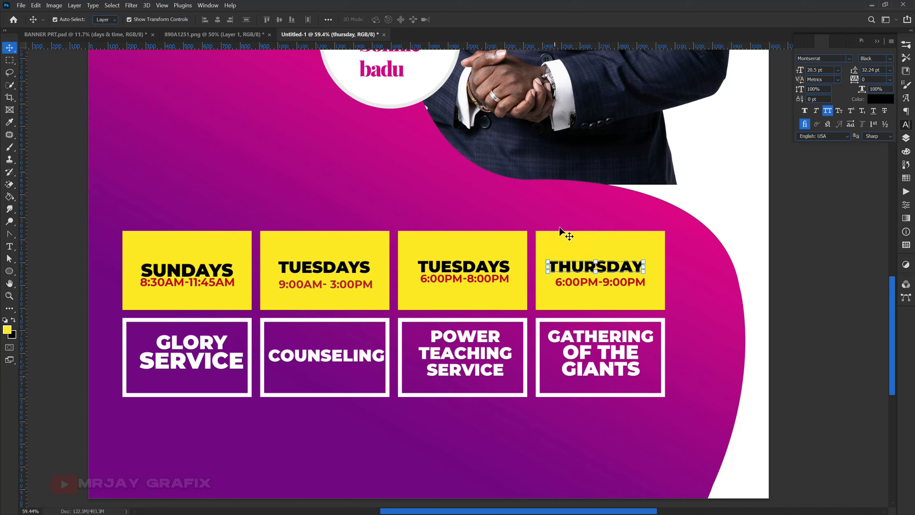
pyautogui.moveTo(561, 223); pyautogui.dragTo(571, 267)
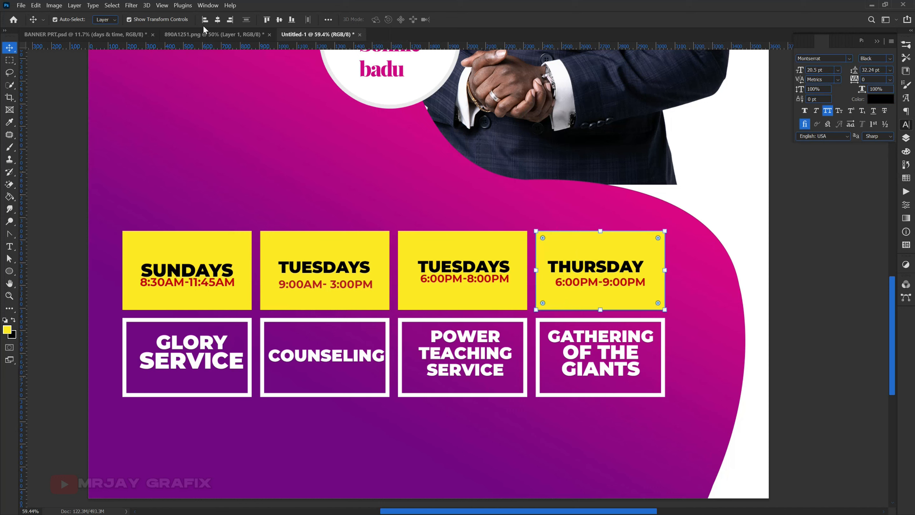
pyautogui.click(216, 21)
pyautogui.click(490, 165)
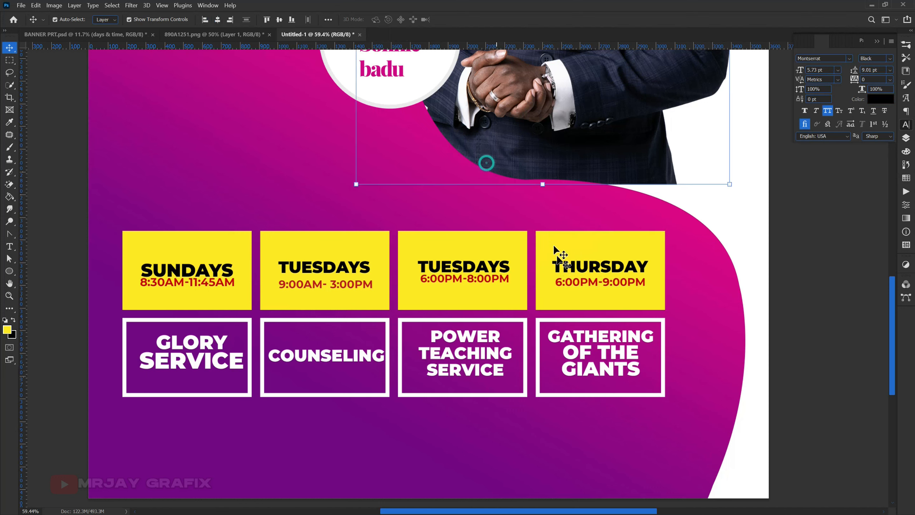
# Nudge the THURSDAY heading slightly down towards its time
pyautogui.click(573, 270)
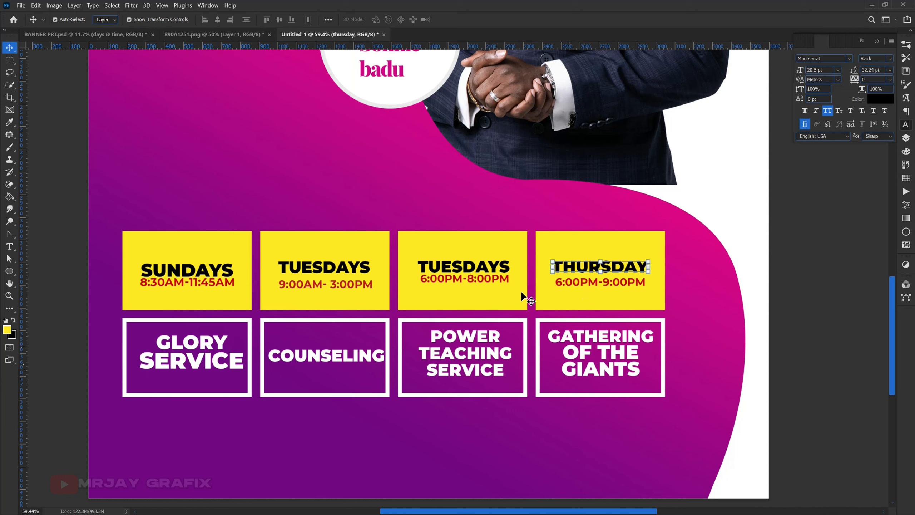
pyautogui.press('Down')
pyautogui.press('Down')
pyautogui.press('Down')
pyautogui.press('Down')
pyautogui.press('Down')
pyautogui.press('Down')
pyautogui.press('Down')
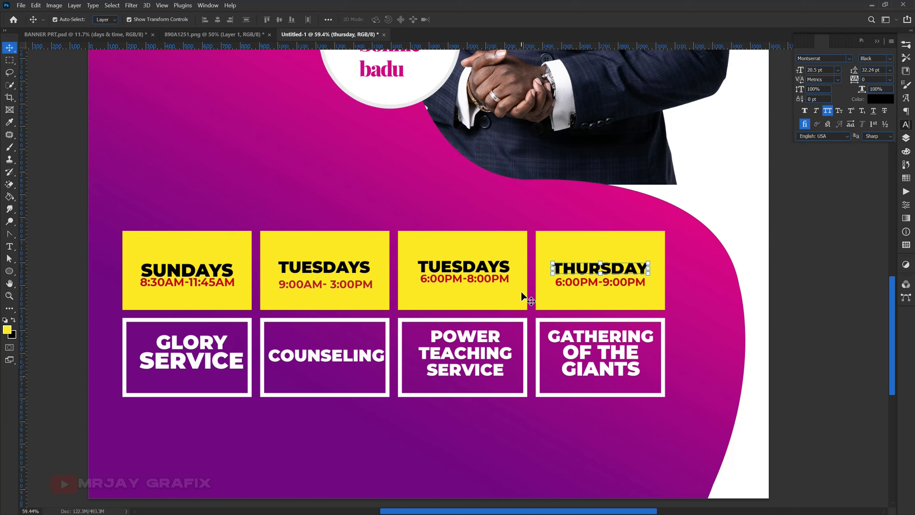
pyautogui.click(447, 342)
pyautogui.click(326, 368)
pyautogui.click(183, 370)
# Draw a yellow rectangular bar of about 2862 x 132 px below the four service boxes, spanning roughly their full width
pyautogui.scroll(-1, 392, 289)
pyautogui.scroll(-2, 393, 289)
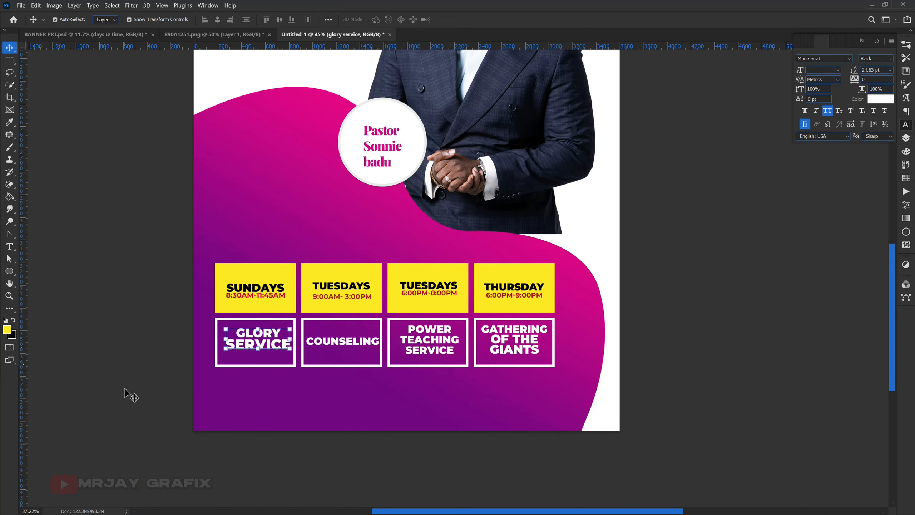
pyautogui.scroll(1, 464, 411)
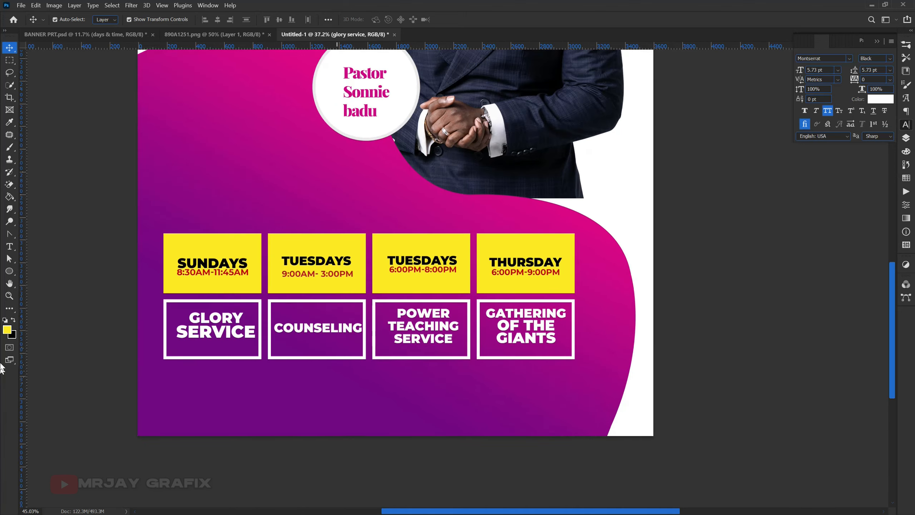
pyautogui.click(12, 273)
pyautogui.click(30, 271)
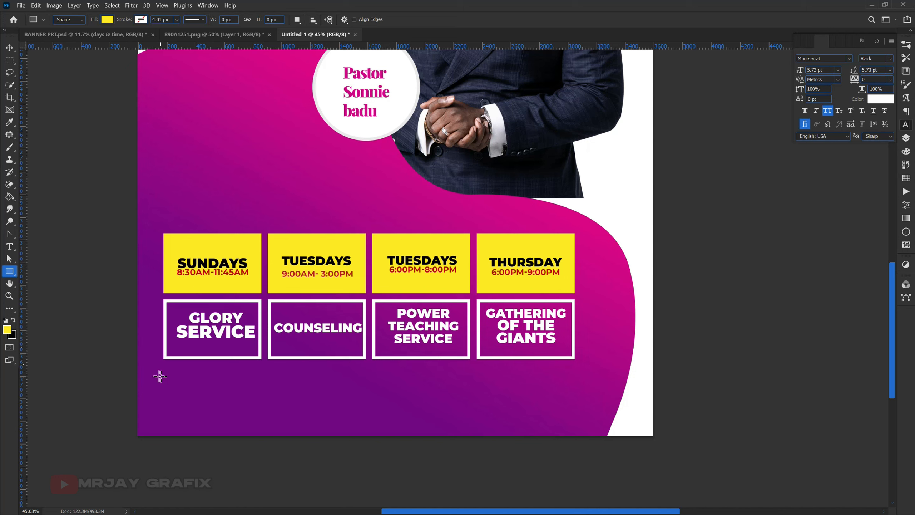
pyautogui.moveTo(161, 375); pyautogui.dragTo(571, 393)
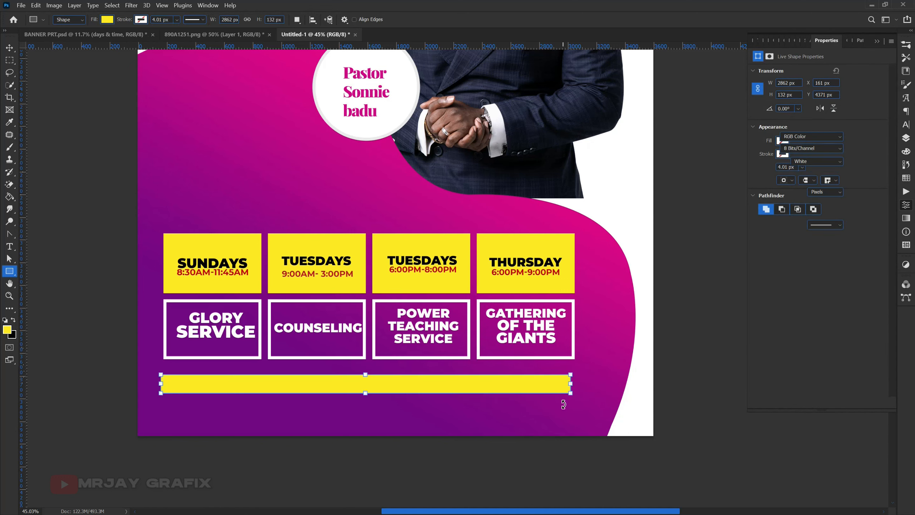
# Move the Rectangle 2 layer out of the days & time group to just above it, and collapse the group
pyautogui.click(906, 138)
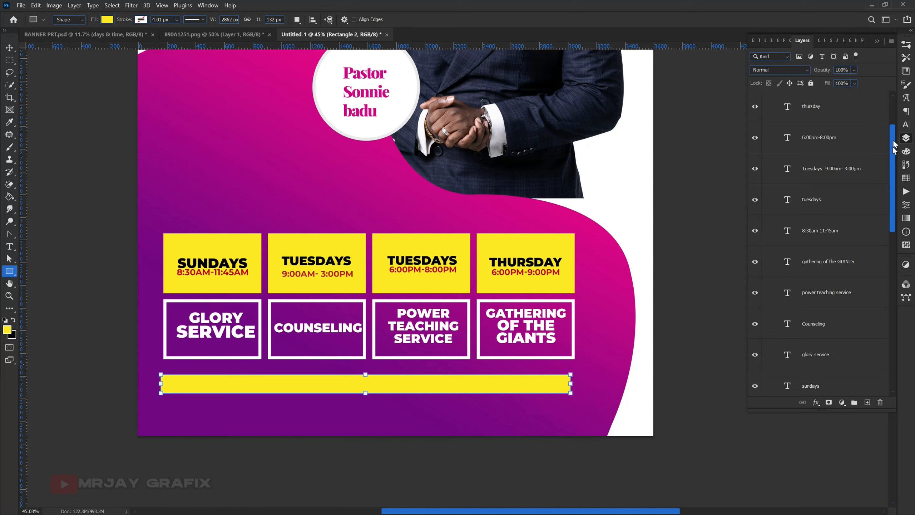
pyautogui.scroll(3, 894, 145)
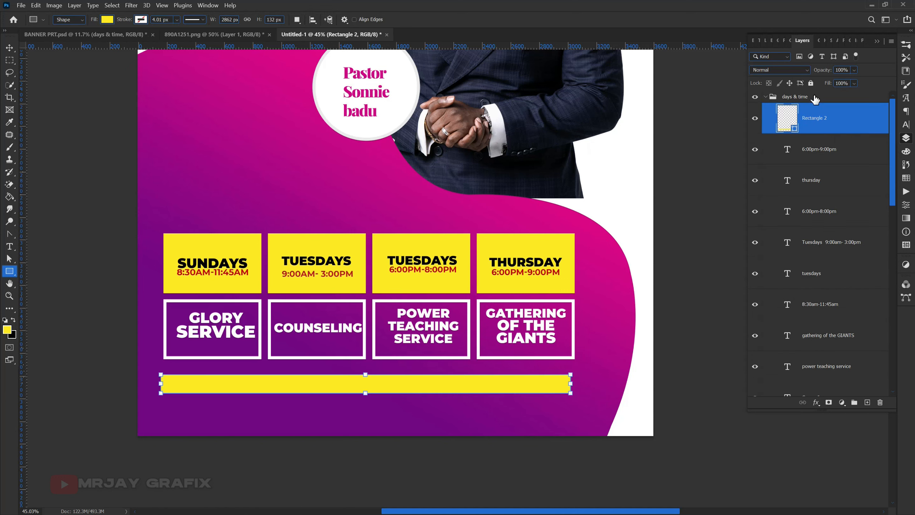
pyautogui.moveTo(810, 108); pyautogui.dragTo(806, 95)
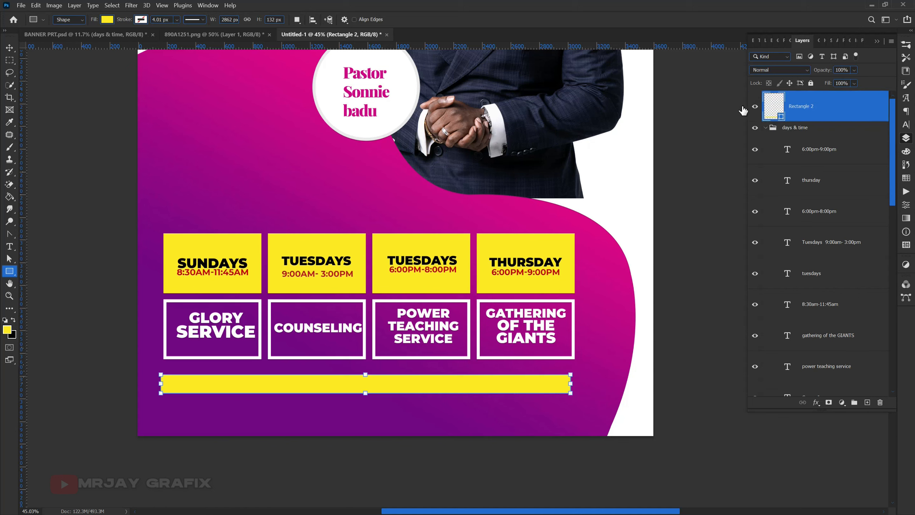
pyautogui.click(766, 128)
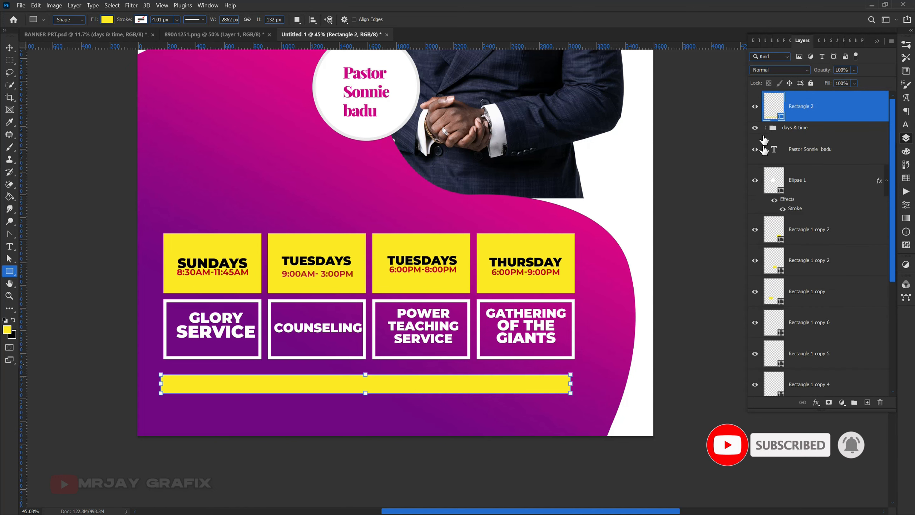
# Toggle the visibility of the days & time group to check which elements it contains
pyautogui.click(797, 132)
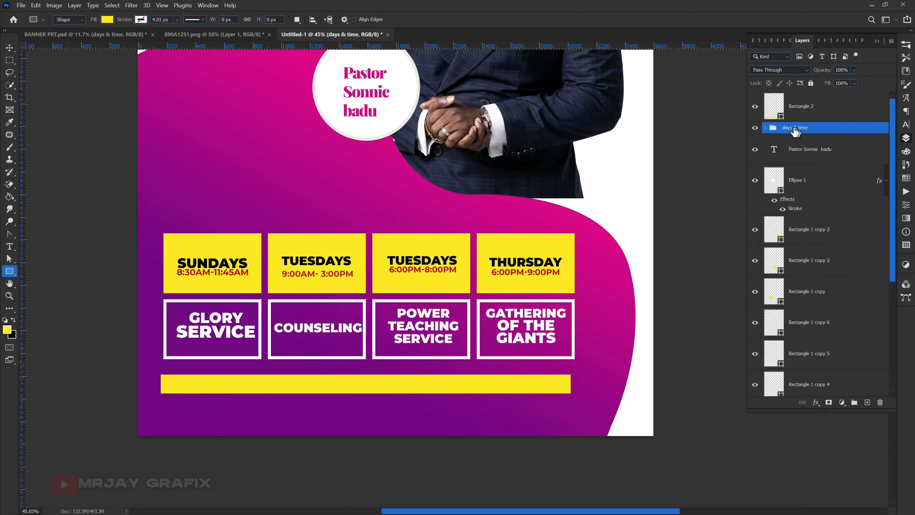
pyautogui.click(754, 128)
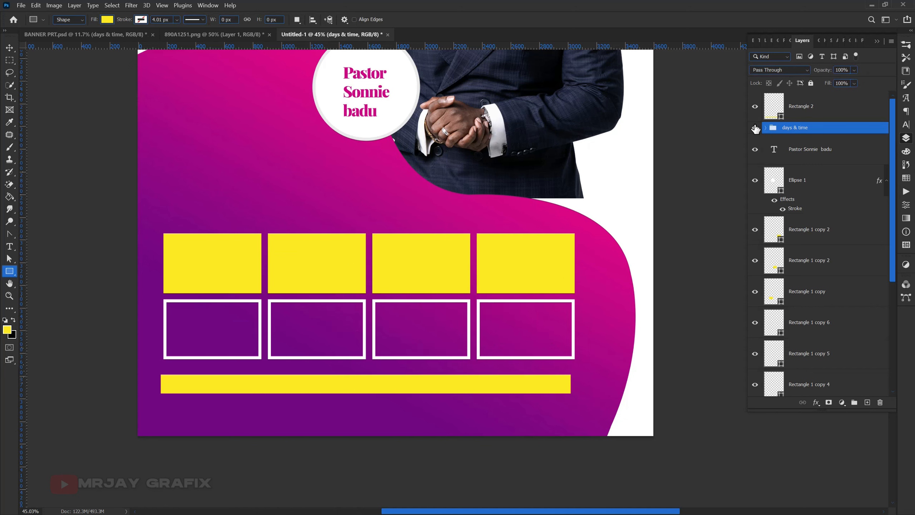
pyautogui.click(755, 128)
pyautogui.click(754, 128)
pyautogui.click(755, 128)
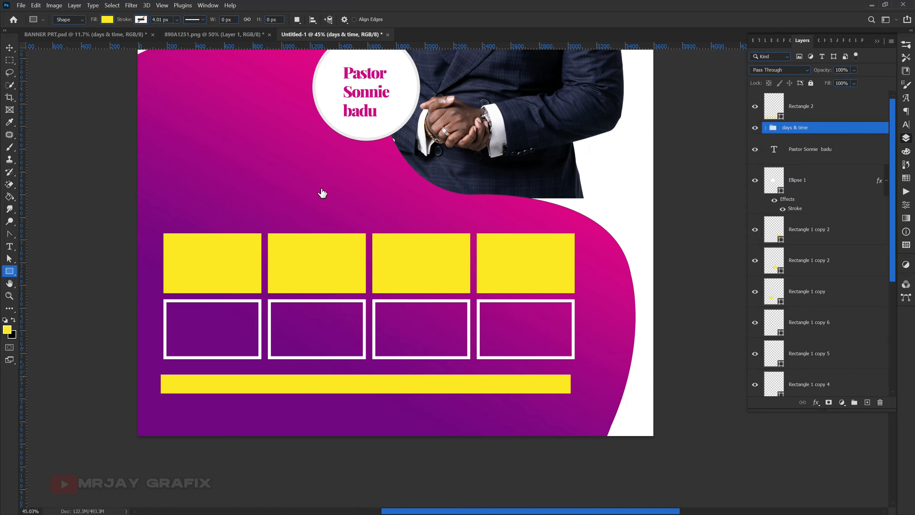
# Select the yellow bar below the schedule and fit the whole flyer in view to check the layout
pyautogui.click(9, 47)
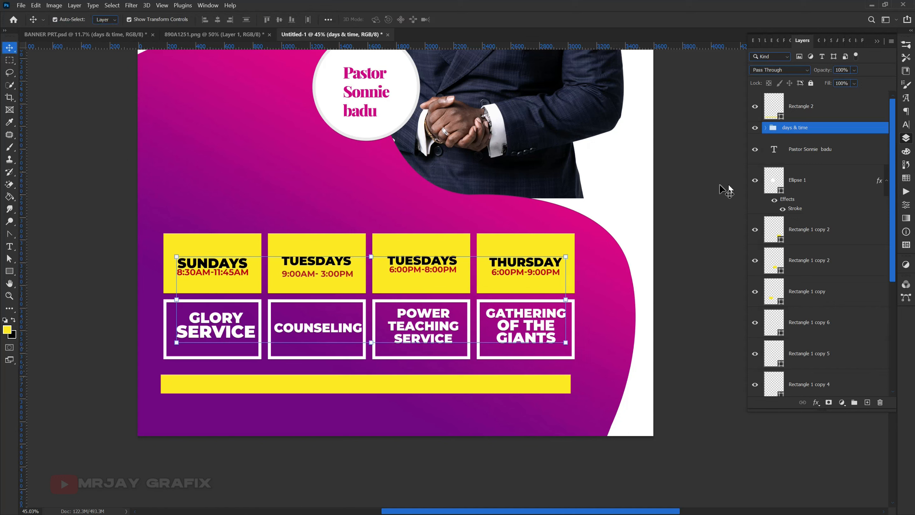
pyautogui.click(463, 359)
pyautogui.click(418, 382)
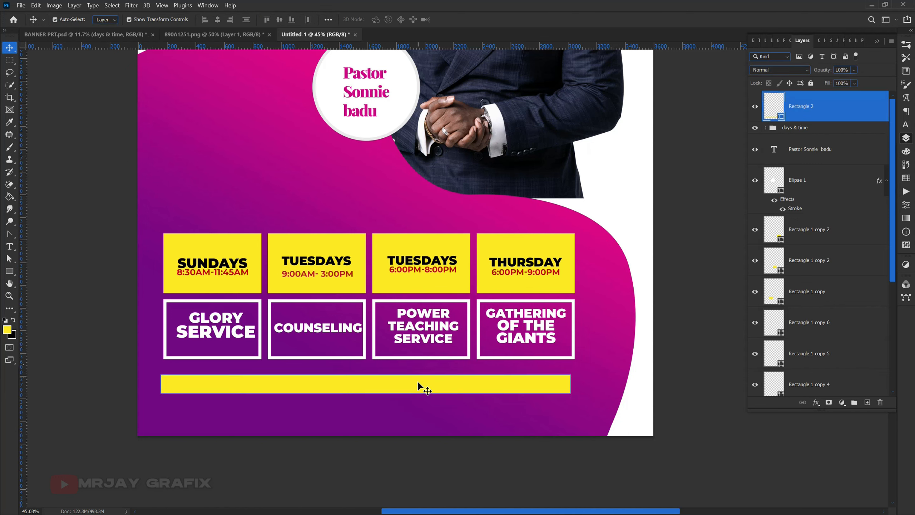
pyautogui.hotkey('ctrl', '0')
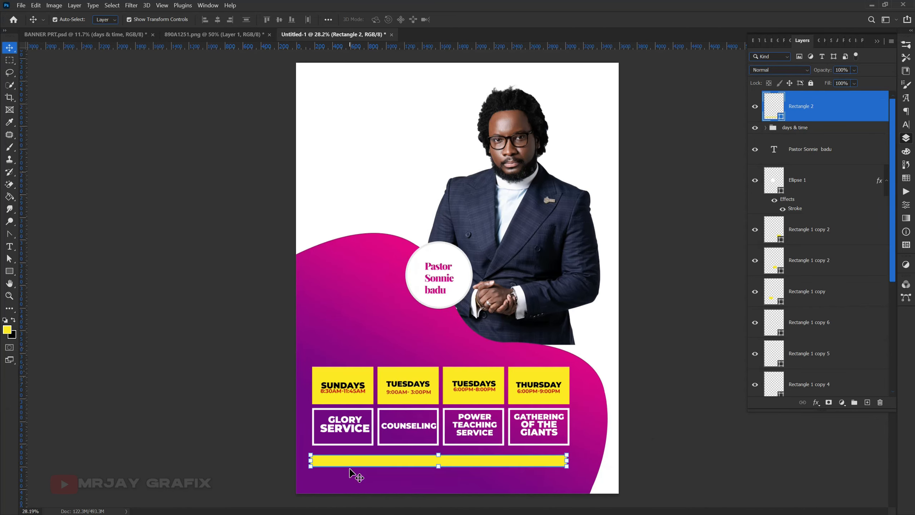
# Change the fill of the yellow bar below the service boxes to white (ffffff)
pyautogui.click(275, 438)
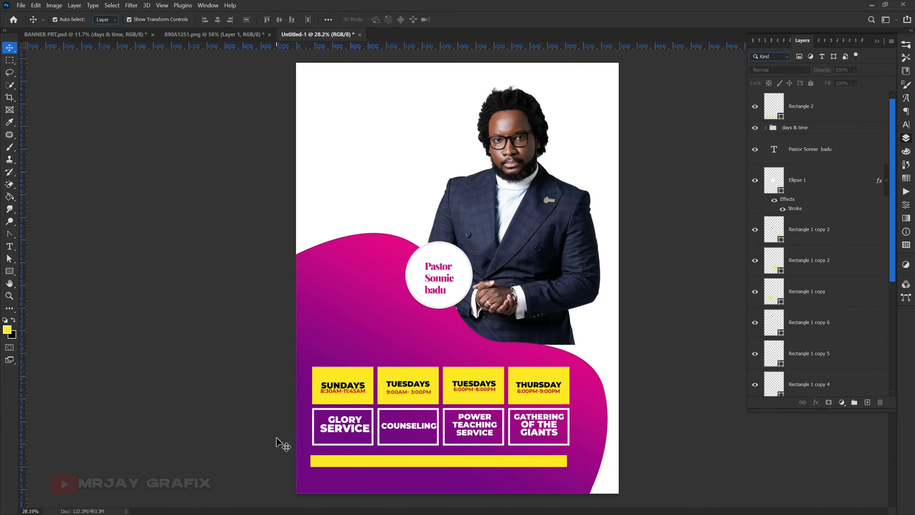
pyautogui.scroll(5, 457, 490)
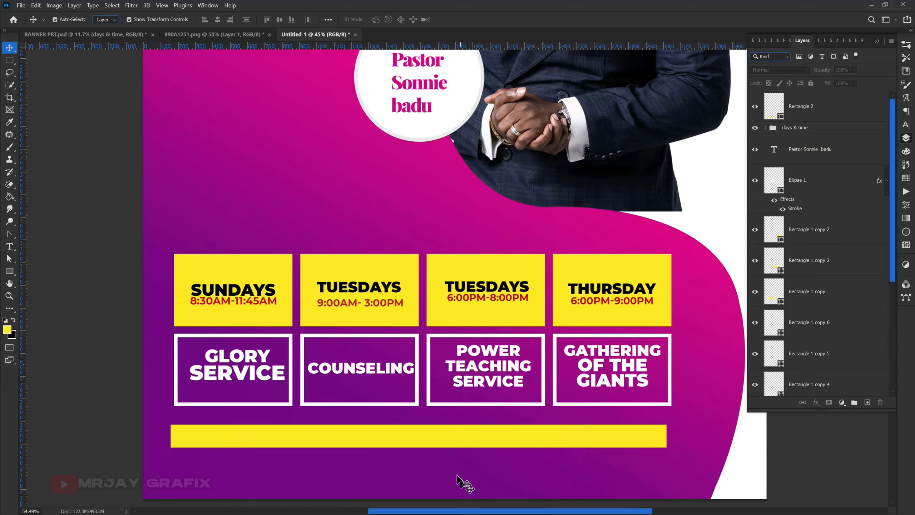
pyautogui.scroll(-5, 383, 461)
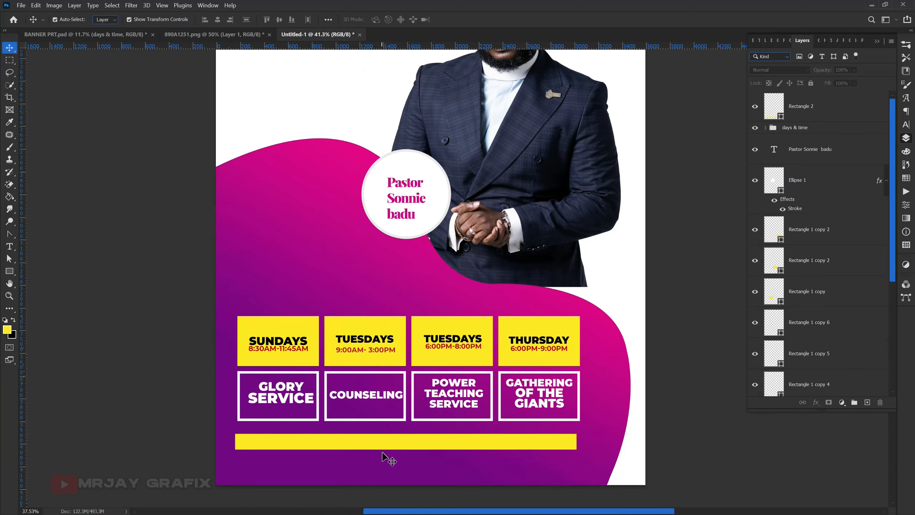
pyautogui.click(395, 462)
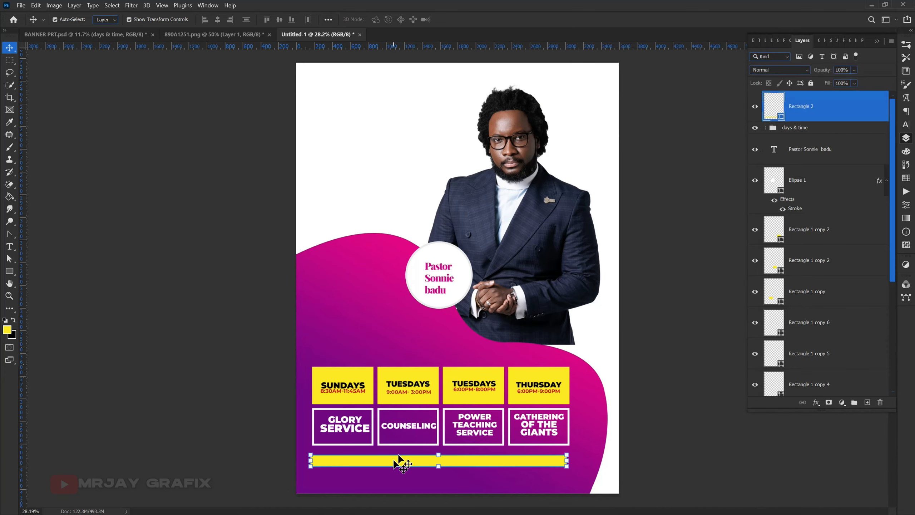
pyautogui.click(907, 138)
pyautogui.click(907, 140)
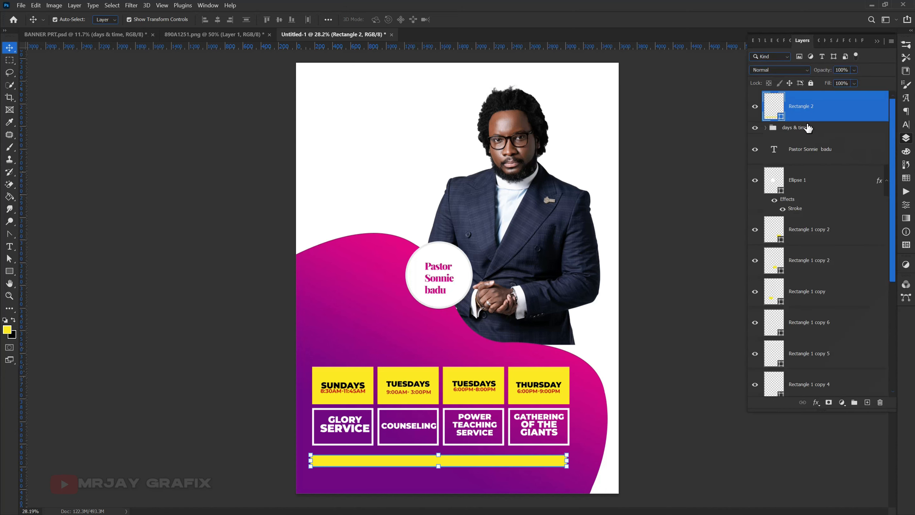
pyautogui.doubleClick(774, 116)
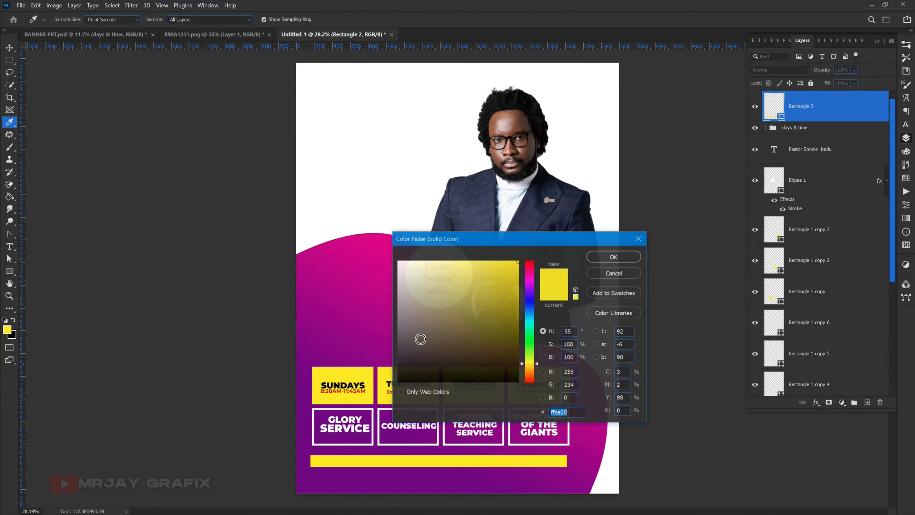
pyautogui.click(371, 184)
pyautogui.press('Return')
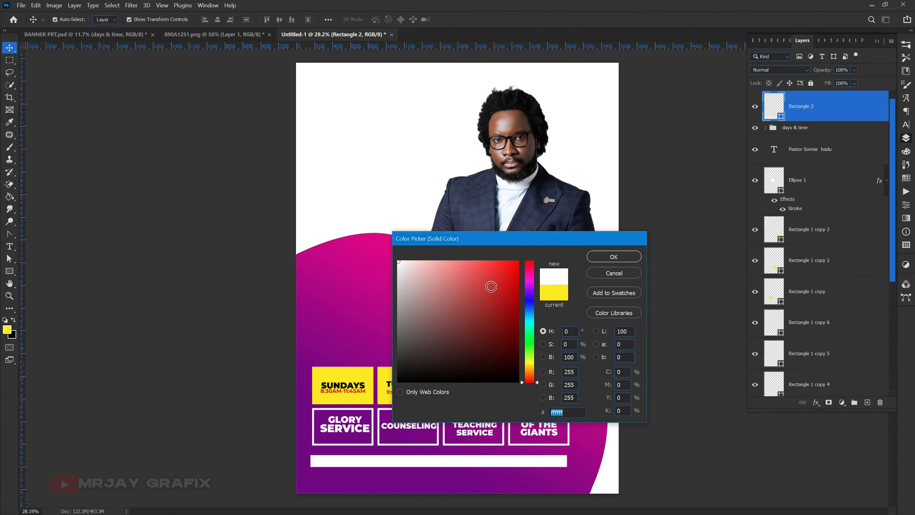
pyautogui.click(256, 331)
# Stretch the white bar downward to 121.21% of its height, keeping its width
pyautogui.scroll(3, 483, 486)
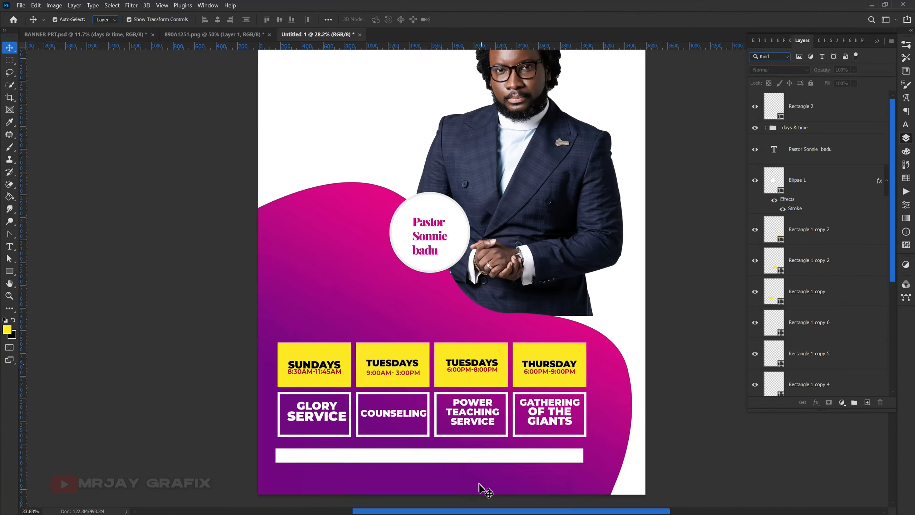
pyautogui.click(451, 441)
pyautogui.moveTo(410, 456); pyautogui.dragTo(406, 461)
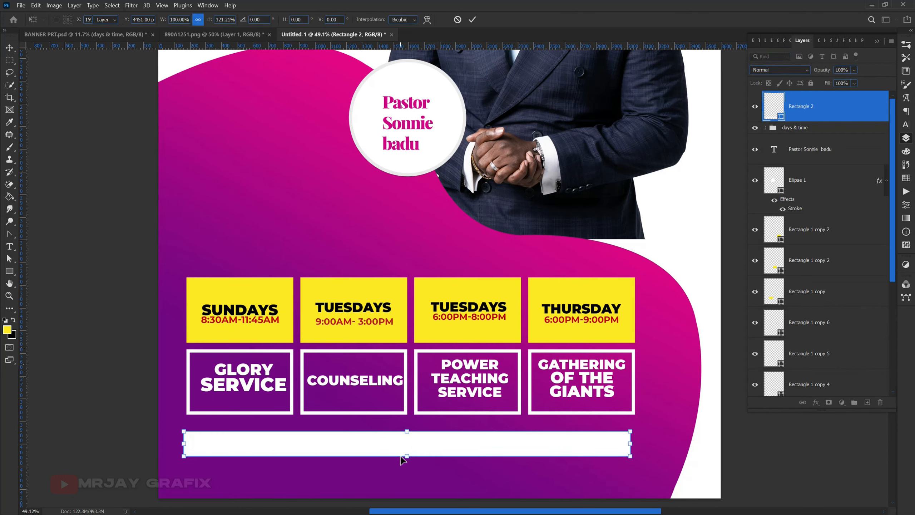
pyautogui.press('Return')
# Nudge the white bar up until it sits just under the outlined service boxes
pyautogui.press('Up')
pyautogui.press('Up')
pyautogui.press('Up')
pyautogui.press('Up')
pyautogui.press('Up')
pyautogui.press('Up')
pyautogui.press('Up')
pyautogui.press('Up')
pyautogui.press('Up')
pyautogui.press('Up')
pyautogui.press('Up')
pyautogui.press('Up')
pyautogui.press('Up')
pyautogui.press('Up')
pyautogui.press('Up')
pyautogui.press('Up')
pyautogui.press('Up')
pyautogui.press('Up')
pyautogui.press('Up')
pyautogui.press('Up')
pyautogui.press('Up')
pyautogui.press('Up')
pyautogui.press('Up')
pyautogui.press('Up')
pyautogui.press('Up')
pyautogui.press('Up')
pyautogui.press('Up')
pyautogui.press('Up')
pyautogui.press('Up')
pyautogui.press('Up')
pyautogui.press('Up')
pyautogui.press('Up')
pyautogui.press('Up')
pyautogui.press('Up')
pyautogui.press('Up')
pyautogui.press('Up')
pyautogui.press('Up')
pyautogui.press('Up')
pyautogui.press('Up')
pyautogui.press('Up')
pyautogui.press('Up')
pyautogui.press('Up')
pyautogui.press('Up')
pyautogui.press('Up')
pyautogui.press('Up')
pyautogui.press('Up')
pyautogui.press('Up')
pyautogui.press('Up')
pyautogui.press('Up')
pyautogui.press('Up')
pyautogui.press('Up')
pyautogui.press('Up')
pyautogui.press('Up')
pyautogui.press('Up')
pyautogui.press('Up')
pyautogui.press('Up')
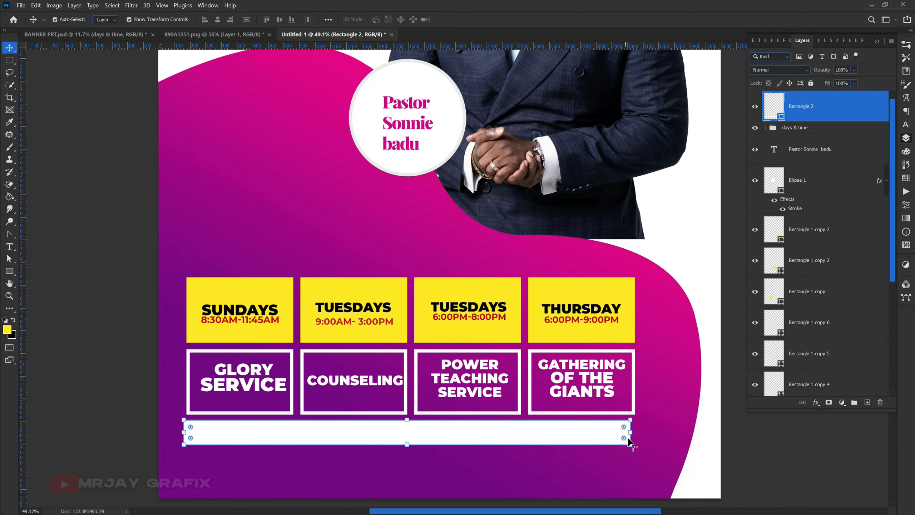
# Widen the white bar on its right side so it extends slightly past the last service box
pyautogui.moveTo(629, 432); pyautogui.dragTo(639, 434)
pyautogui.press('Return')
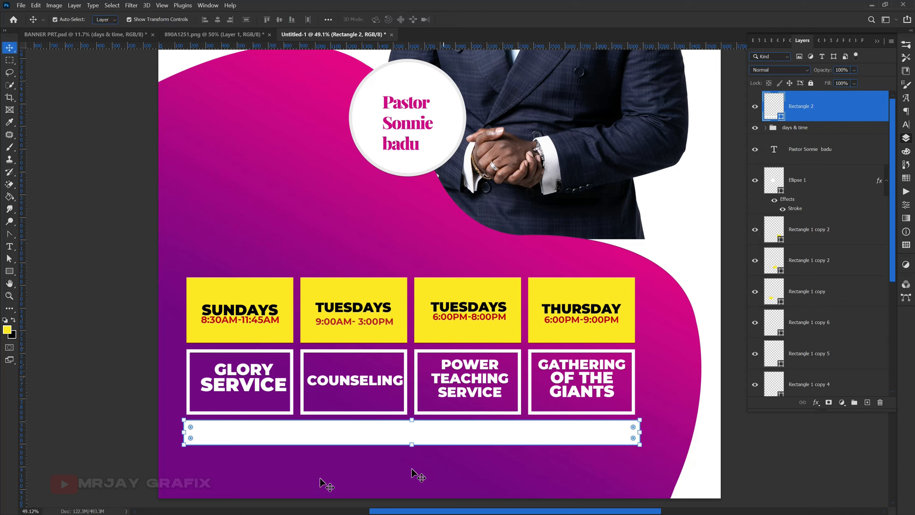
pyautogui.click(126, 422)
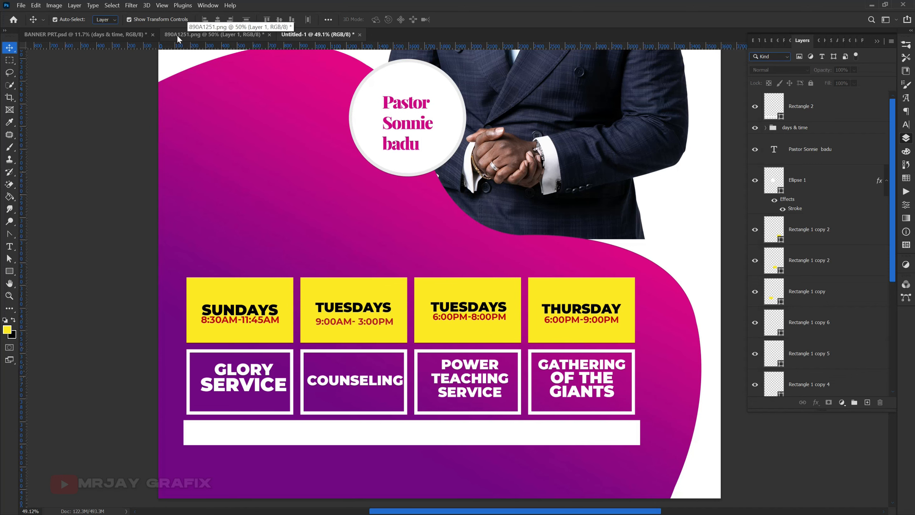
# In BANNER PRT.psd, hide the days & time group and the white Shape 1 copy 2 layer to expose the contact text
pyautogui.click(130, 36)
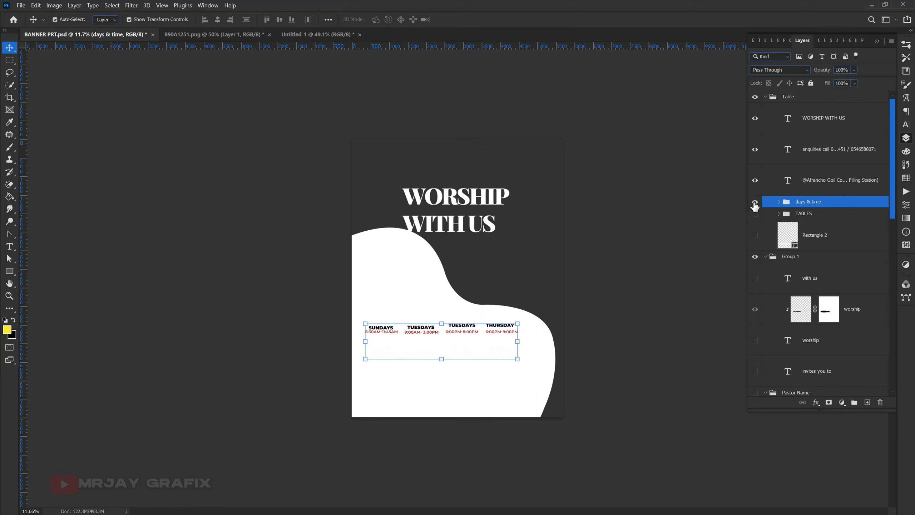
pyautogui.click(755, 203)
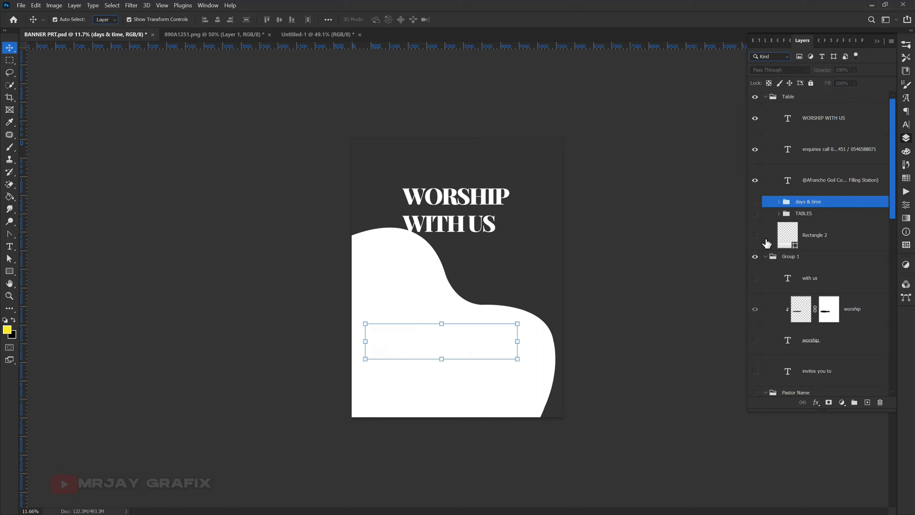
pyautogui.click(543, 388)
pyautogui.click(756, 363)
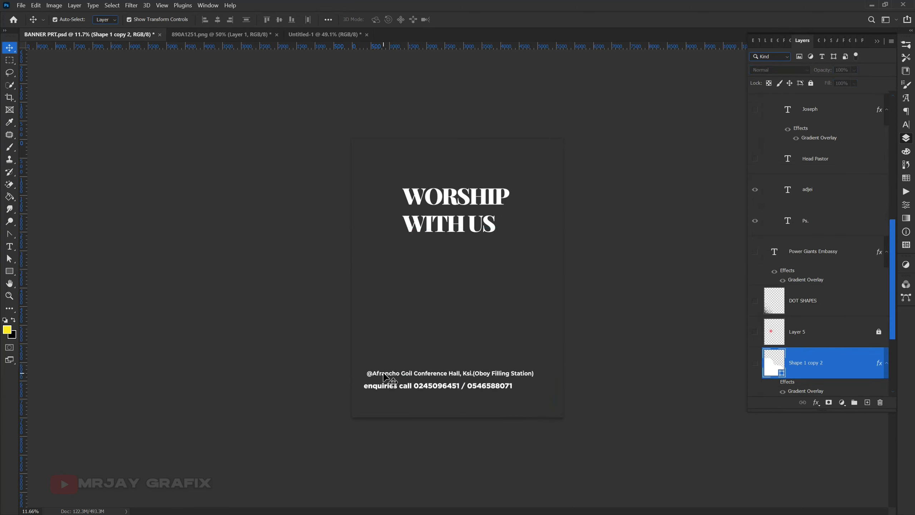
# Copy the venue and enquiries text lines into the Untitled-1 flyer, scaled to 47.91% and placed below the white bar
pyautogui.click(385, 376)
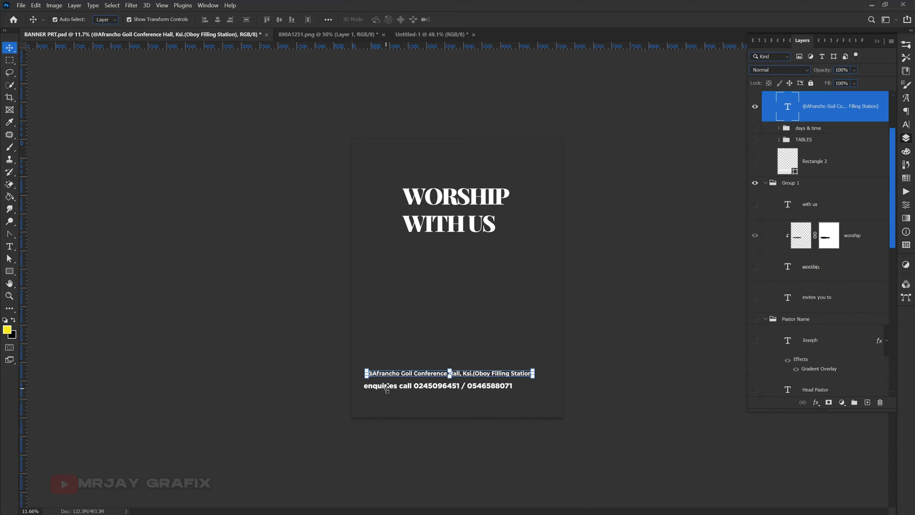
pyautogui.scroll(5, 406, 378)
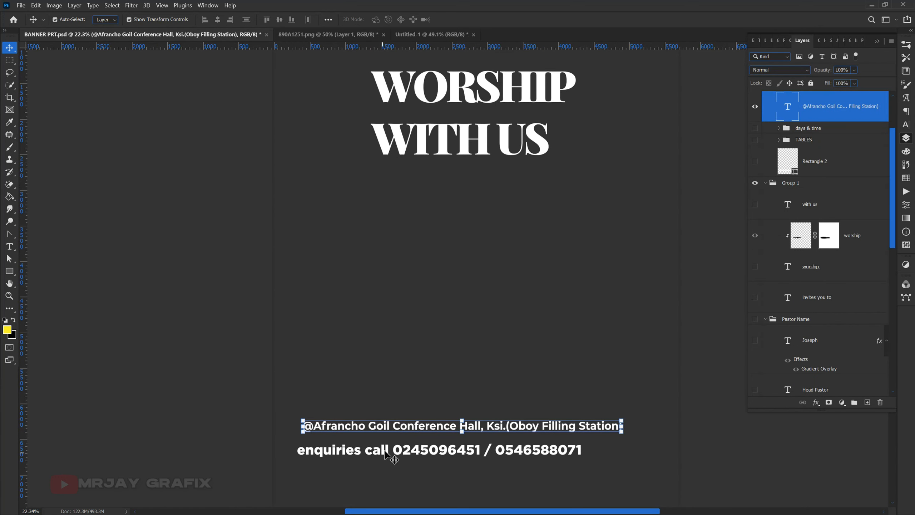
pyautogui.keyDown('shift'); pyautogui.click(385, 451); pyautogui.keyUp('shift')
pyautogui.moveTo(384, 451); pyautogui.dragTo(313, 308)
pyautogui.moveTo(348, 433)
pyautogui.mouseDown()
pyautogui.moveTo(354, 473)
pyautogui.moveTo(354, 407)
pyautogui.moveTo(355, 424)
pyautogui.mouseUp()
pyautogui.scroll(-3, 374, 342)
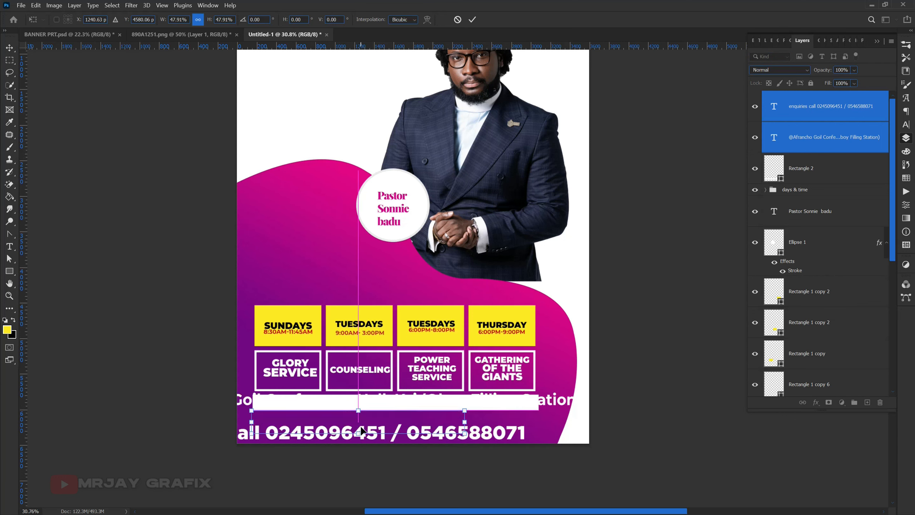
pyautogui.click(117, 419)
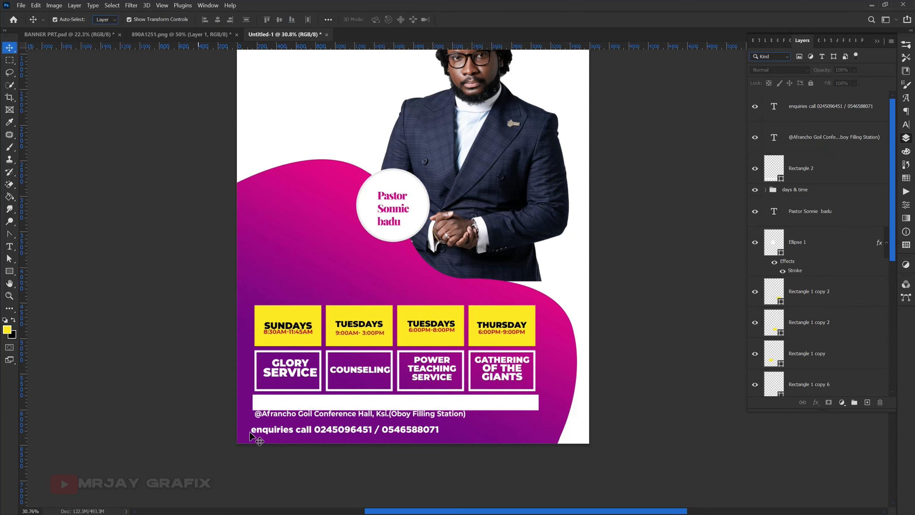
# Move the venue text line onto the white bar and colour it black at 60% opacity
pyautogui.scroll(2, 311, 418)
pyautogui.moveTo(313, 417); pyautogui.dragTo(326, 401)
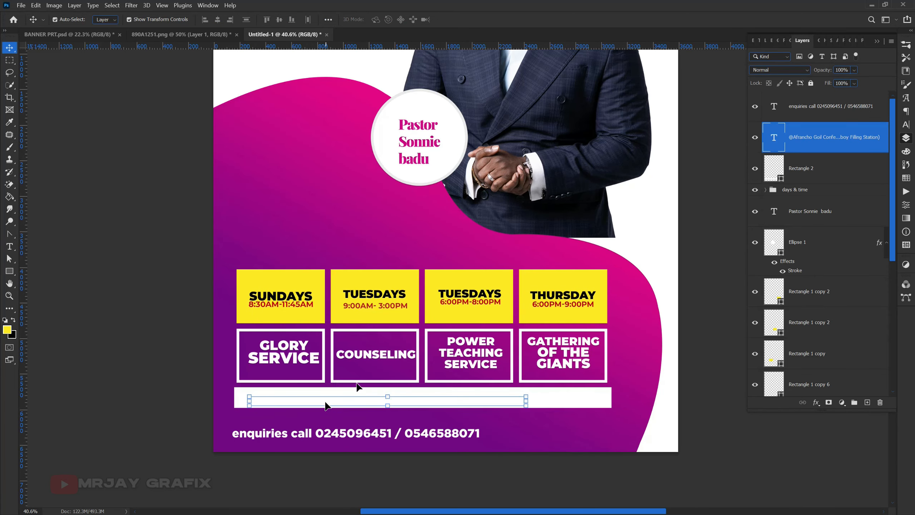
pyautogui.click(906, 125)
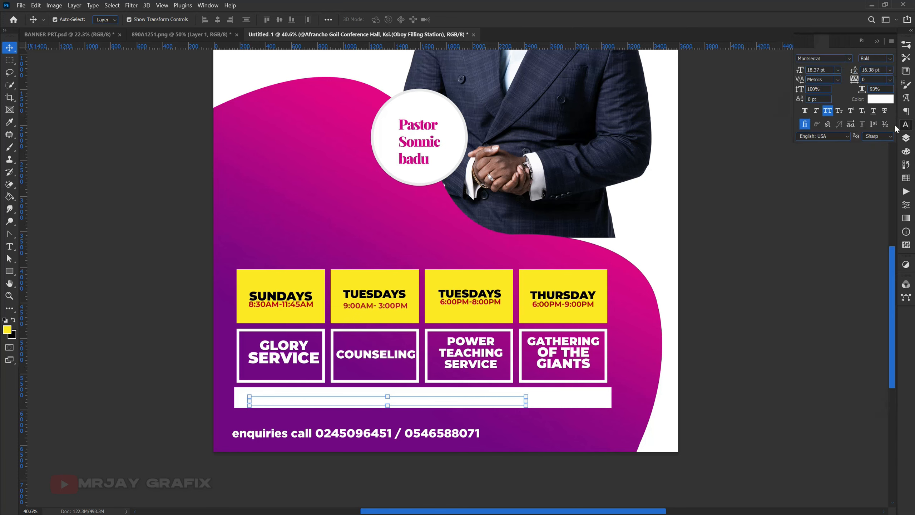
pyautogui.click(879, 99)
pyautogui.moveTo(447, 338); pyautogui.dragTo(337, 412)
pyautogui.press('Return')
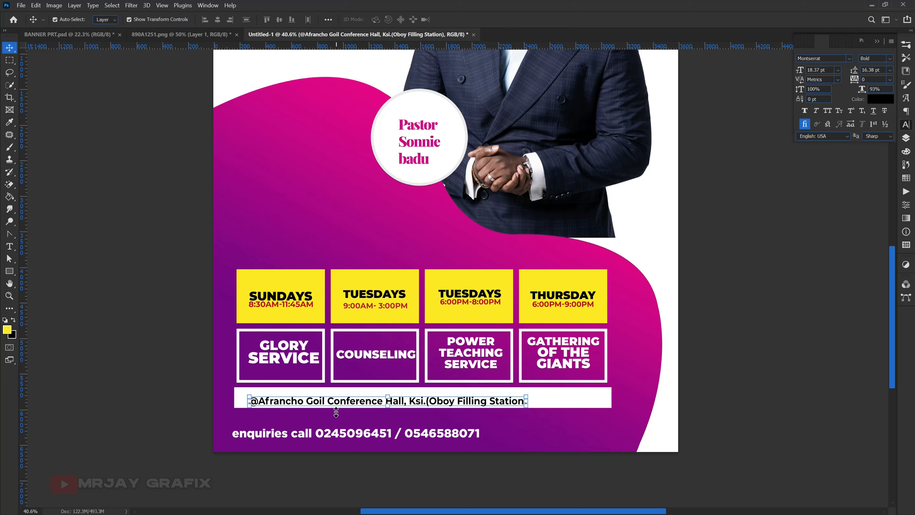
pyautogui.press('6')
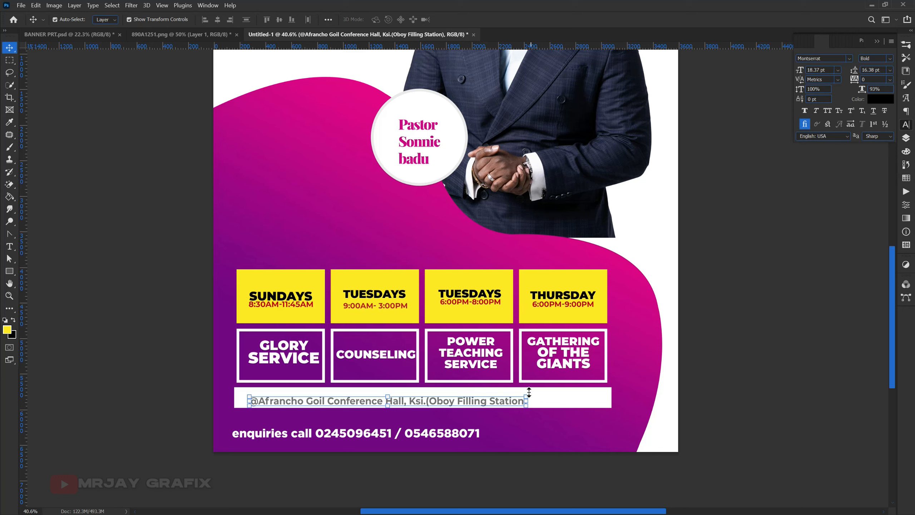
# Centre the venue text vertically in the white bar and enlarge it to 125.66% to fill the bar's width
pyautogui.moveTo(507, 401); pyautogui.dragTo(507, 407)
pyautogui.press('Up')
pyautogui.press('Up')
pyautogui.press('Up')
pyautogui.press('Up')
pyautogui.press('Up')
pyautogui.press('Up')
pyautogui.press('Up')
pyautogui.press('Up')
pyautogui.press('Up')
pyautogui.press('Up')
pyautogui.press('Up')
pyautogui.press('Up')
pyautogui.press('Up')
pyautogui.press('Up')
pyautogui.press('Up')
pyautogui.press('Up')
pyautogui.press('Up')
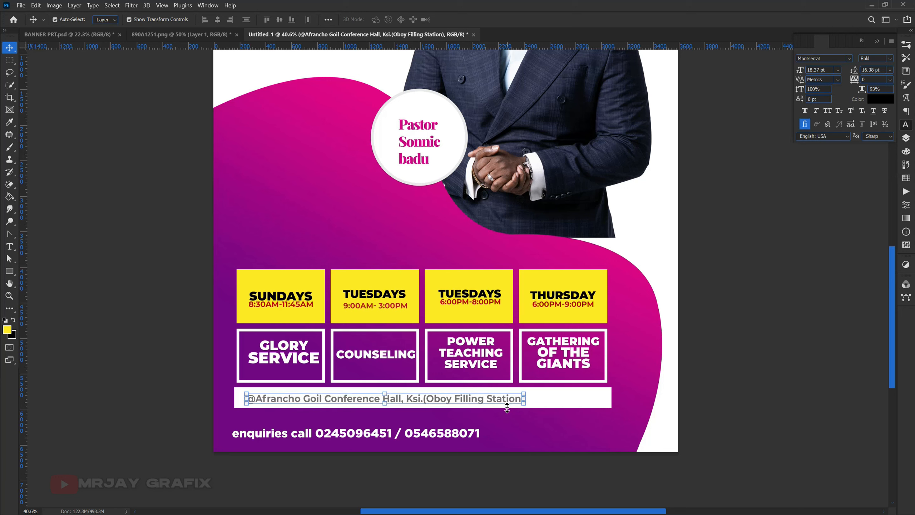
pyautogui.moveTo(523, 397); pyautogui.dragTo(595, 401)
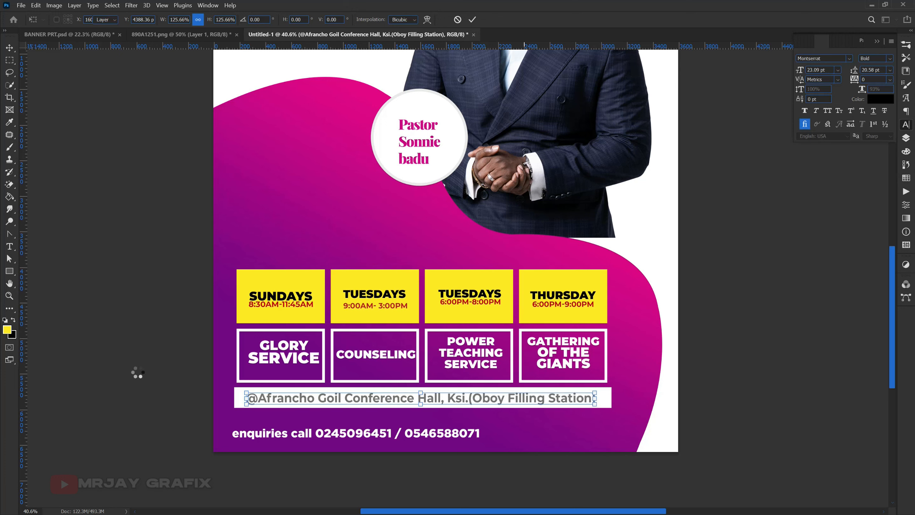
pyautogui.click(138, 372)
# Enlarge the enquiries line to 24.81 pt with tracking 80 and centre it below the white bar
pyautogui.click(330, 432)
pyautogui.moveTo(330, 432)
pyautogui.mouseDown()
pyautogui.moveTo(342, 429)
pyautogui.moveTo(334, 425)
pyautogui.mouseUp()
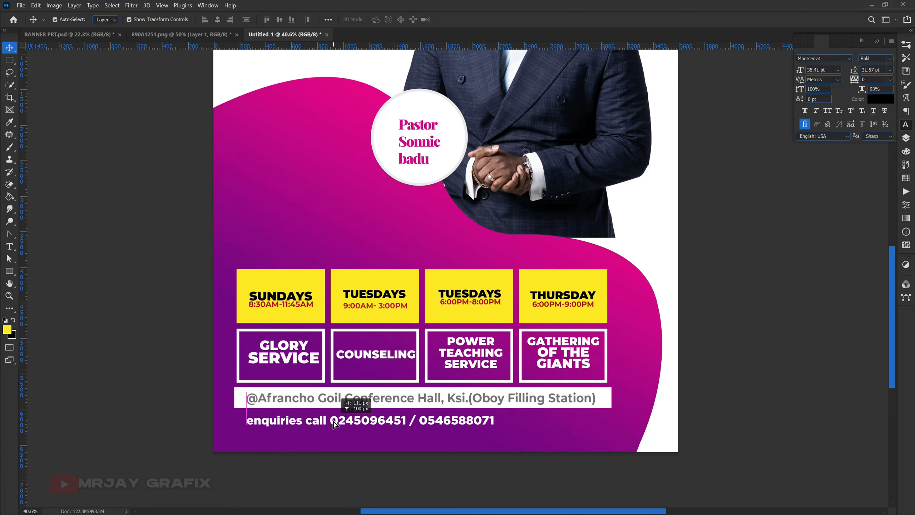
pyautogui.moveTo(494, 422); pyautogui.dragTo(519, 481)
pyautogui.press('Return')
pyautogui.moveTo(856, 82); pyautogui.dragTo(856, 82)
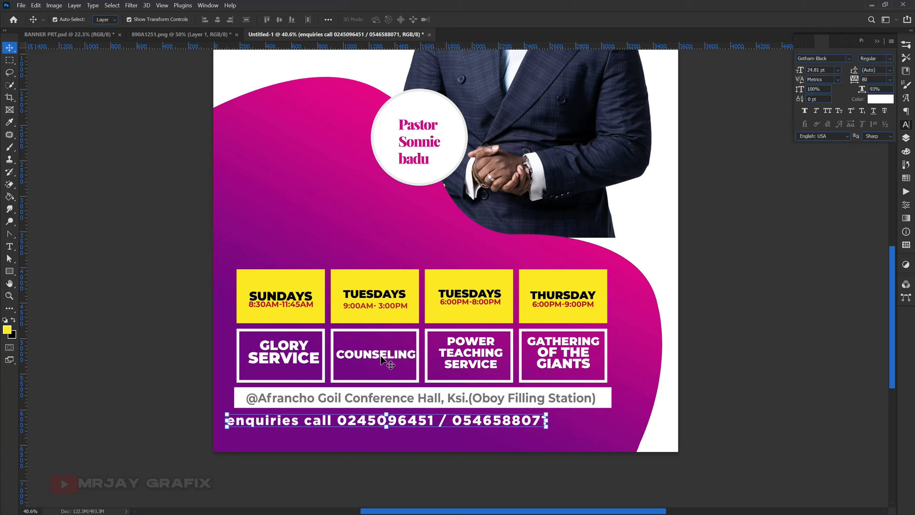
pyautogui.moveTo(335, 422); pyautogui.dragTo(364, 423)
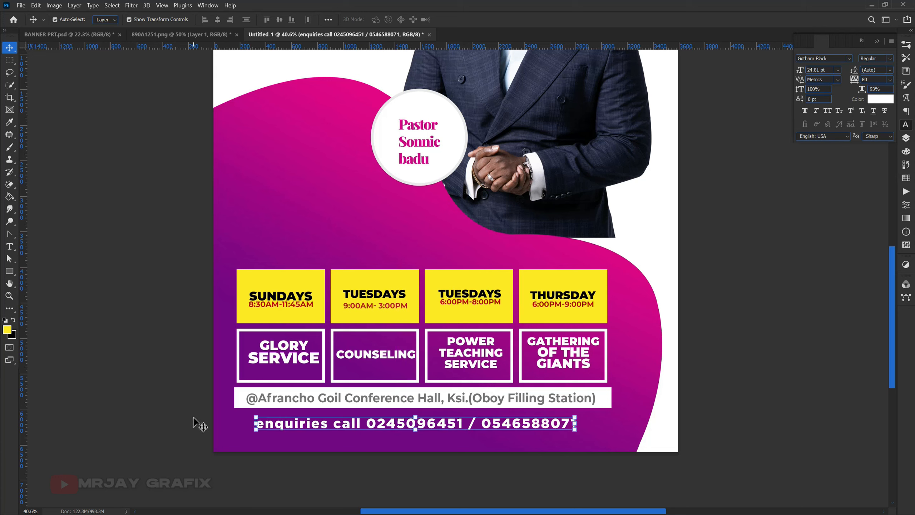
# Shift the white bar and its venue text down together, closer to the enquiries line
pyautogui.click(299, 393)
pyautogui.hotkey('shift', 'Down')
pyautogui.hotkey('shift', 'Down')
pyautogui.hotkey('shift', 'Down')
pyautogui.hotkey('shift', 'Down')
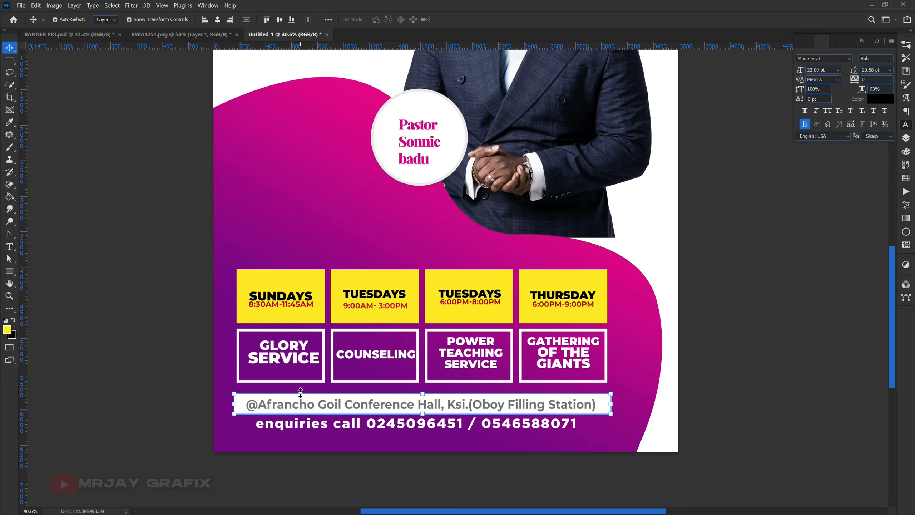
pyautogui.click(92, 405)
pyautogui.scroll(-5, 295, 458)
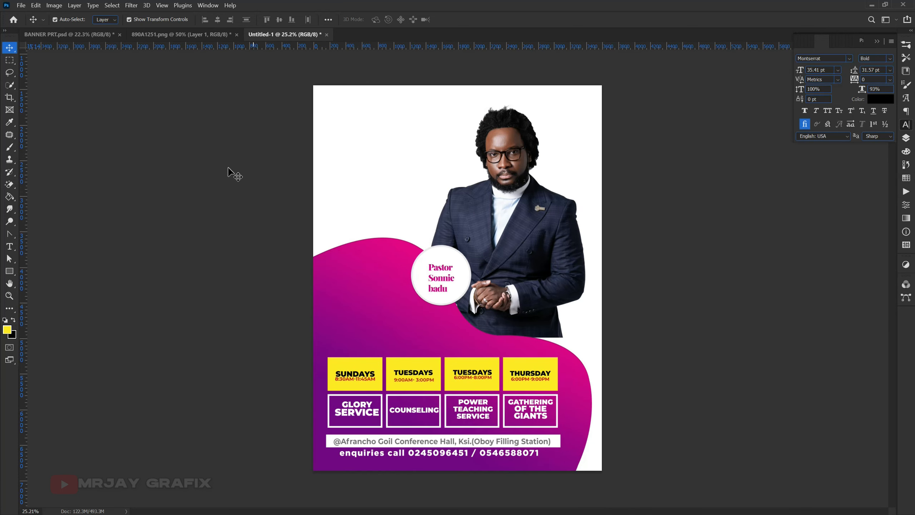
# Open ROCKHILL CH LOGO.png and copy its logo into the flyer's white area above the gradient shape
pyautogui.hotkey('ctrl', 'o')
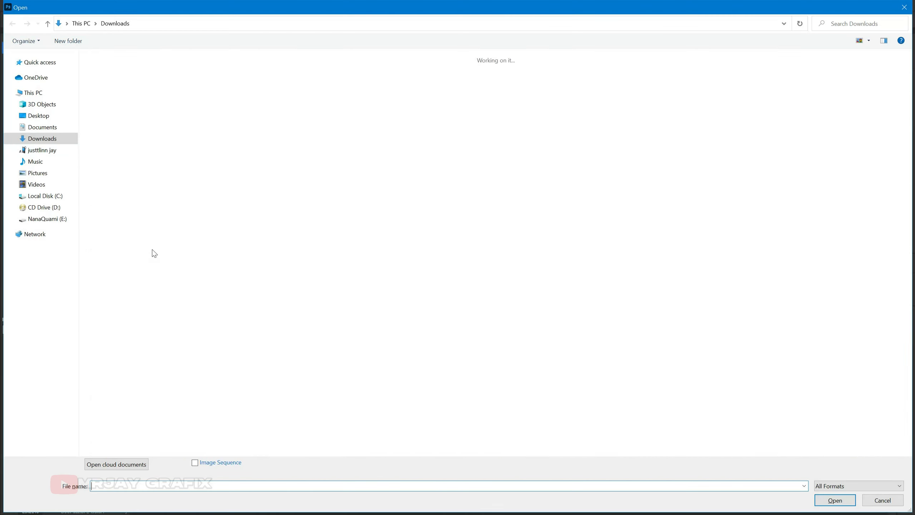
pyautogui.click(115, 116)
pyautogui.doubleClick(115, 116)
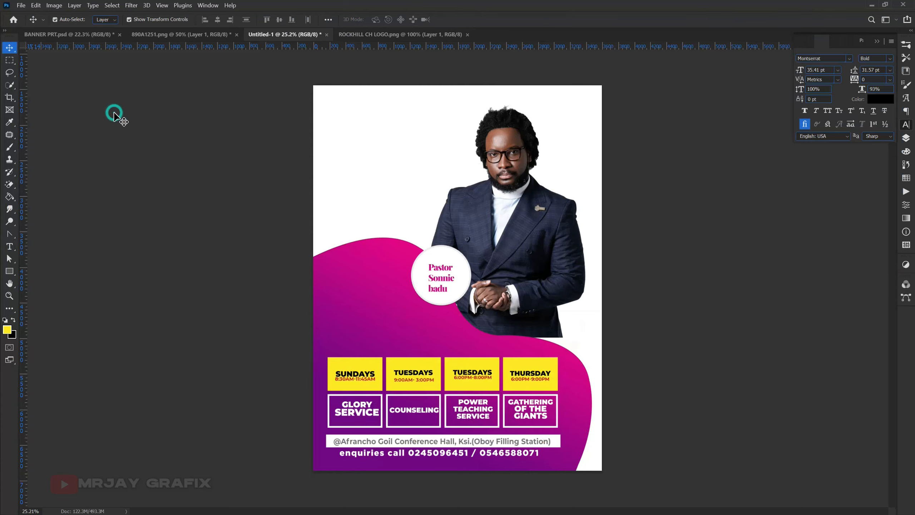
pyautogui.moveTo(427, 241); pyautogui.dragTo(370, 176)
# Enlarge the church logo to 150.12%, move it down in the white area and scale it up a further 110.39%
pyautogui.hotkey('ctrl', 't')
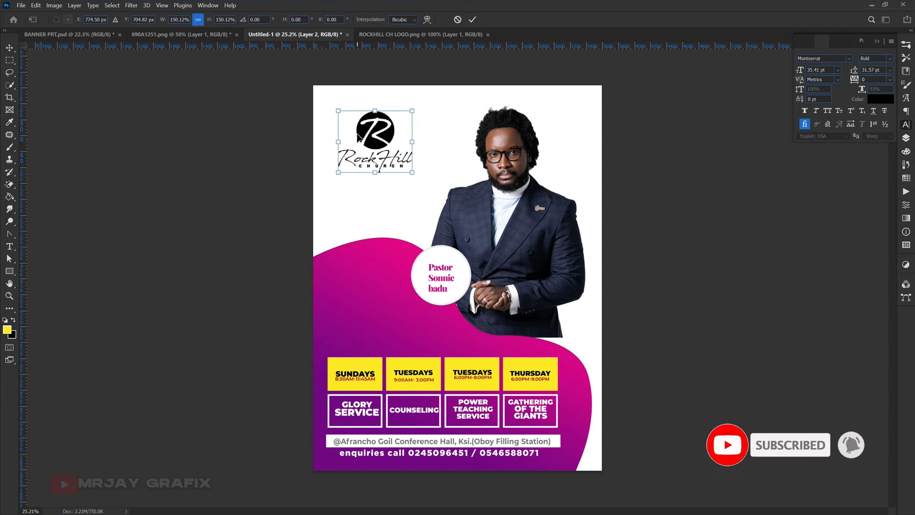
pyautogui.press('Return')
pyautogui.moveTo(364, 134); pyautogui.dragTo(373, 163)
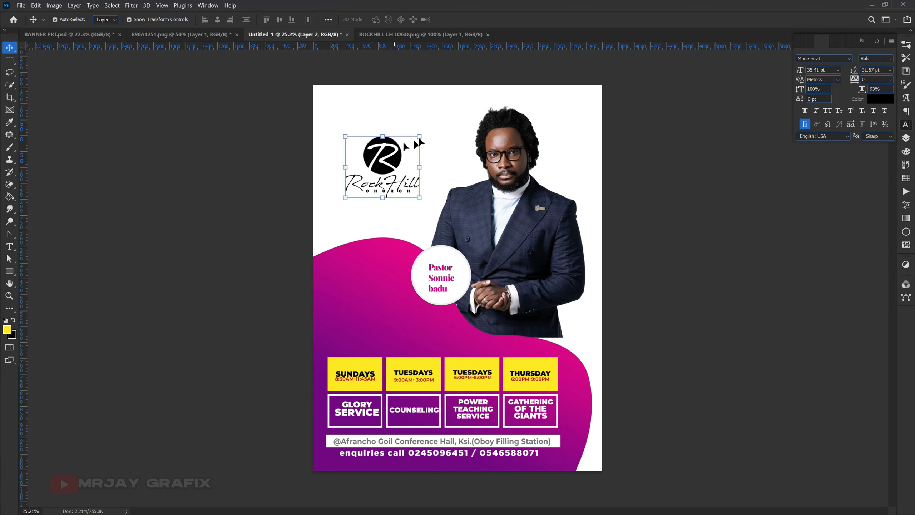
pyautogui.moveTo(421, 135); pyautogui.dragTo(429, 128)
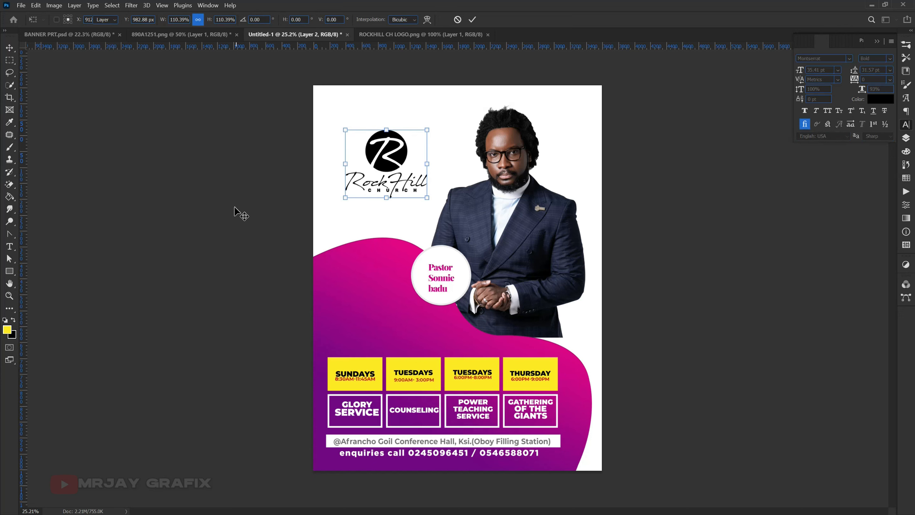
pyautogui.press('Return')
# Copy the SUNDAYS heading onto the gradient shape above the schedule boxes and colour the copy white (ffffff)
pyautogui.scroll(3, 395, 384)
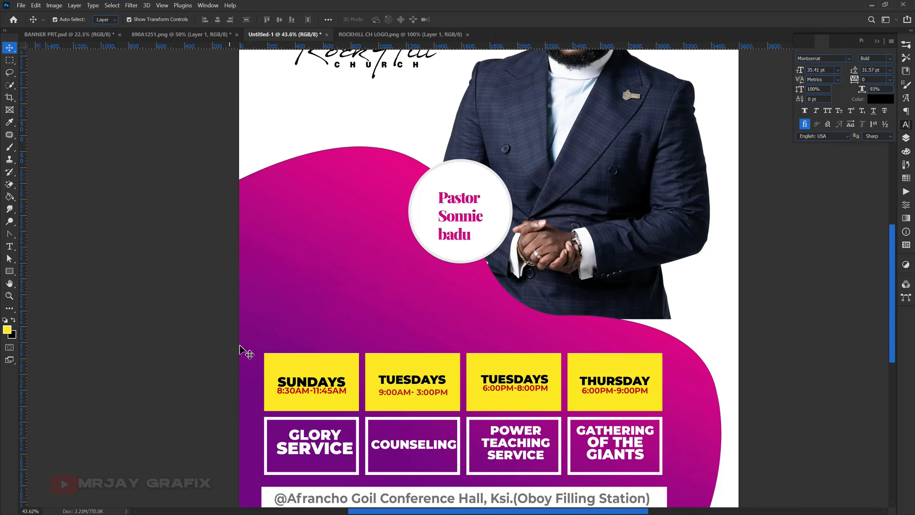
pyautogui.click(308, 386)
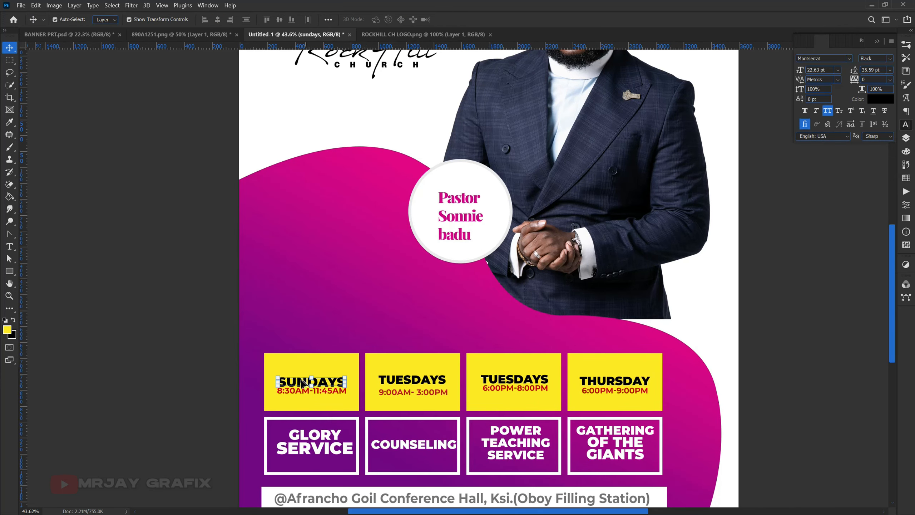
pyautogui.moveTo(298, 384); pyautogui.dragTo(318, 284)
pyautogui.click(880, 100)
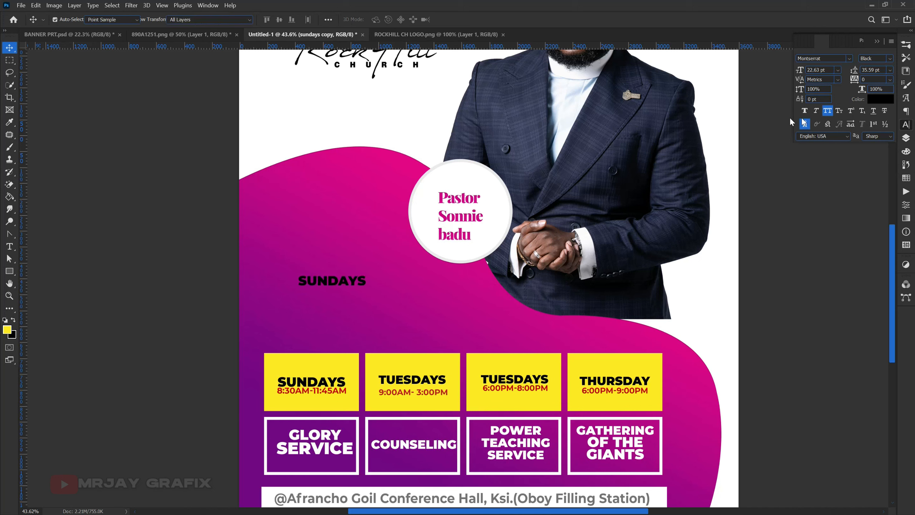
pyautogui.write('ffffff')
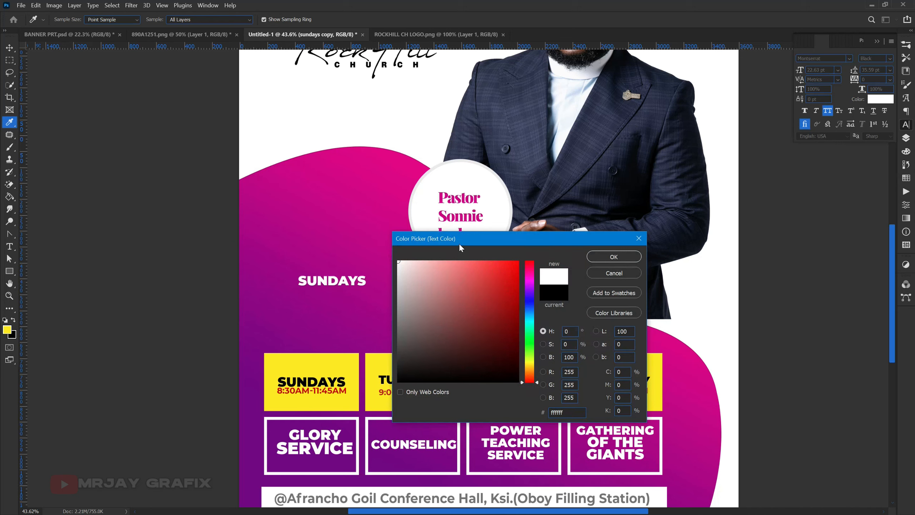
pyautogui.press('Return')
pyautogui.moveTo(313, 281); pyautogui.dragTo(313, 264)
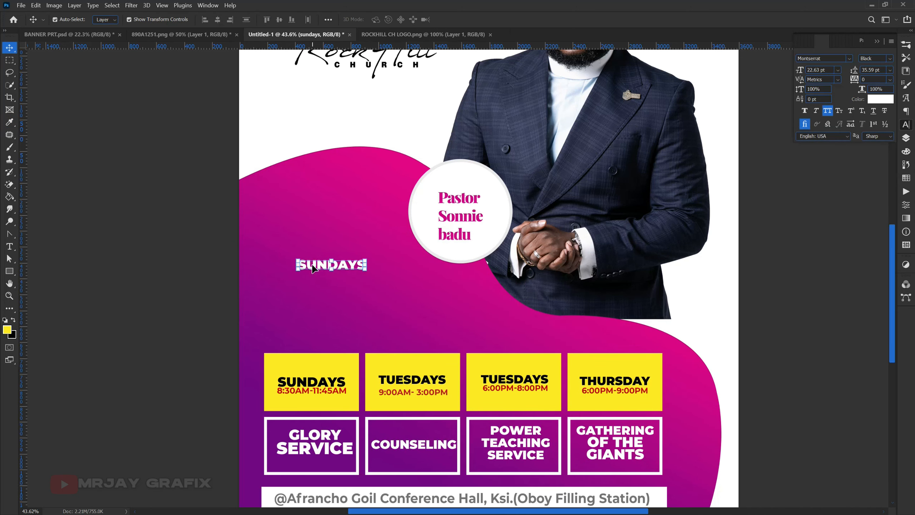
# Replace the white copy's text with "invites you to" in all caps and place it below the pastor-name circle
pyautogui.click(828, 111)
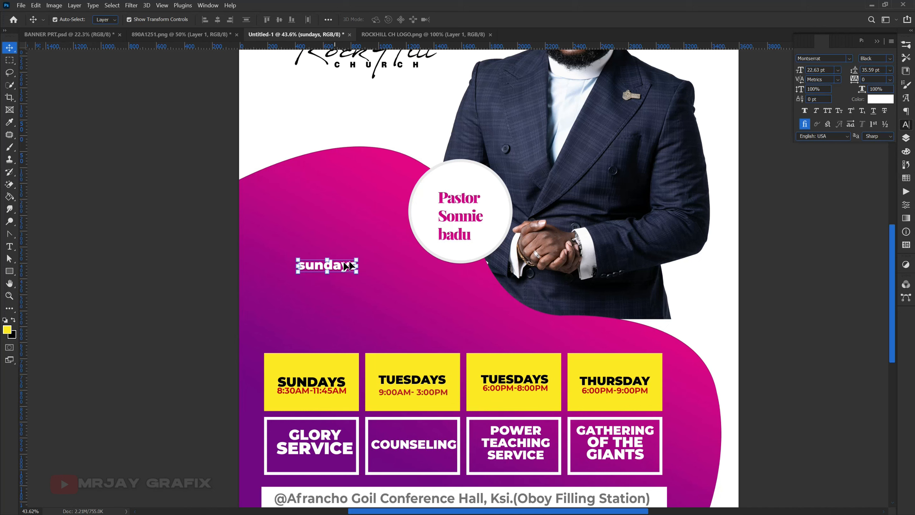
pyautogui.moveTo(317, 269); pyautogui.dragTo(388, 290)
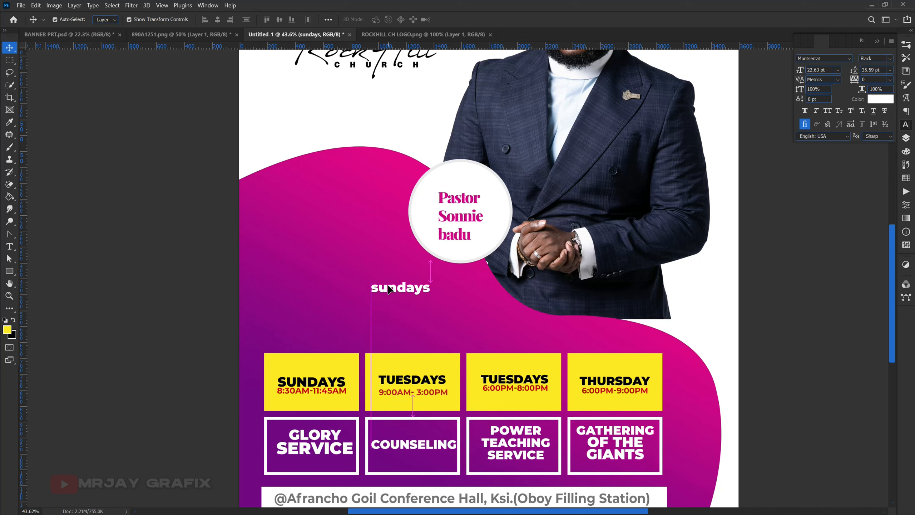
pyautogui.doubleClick(385, 292)
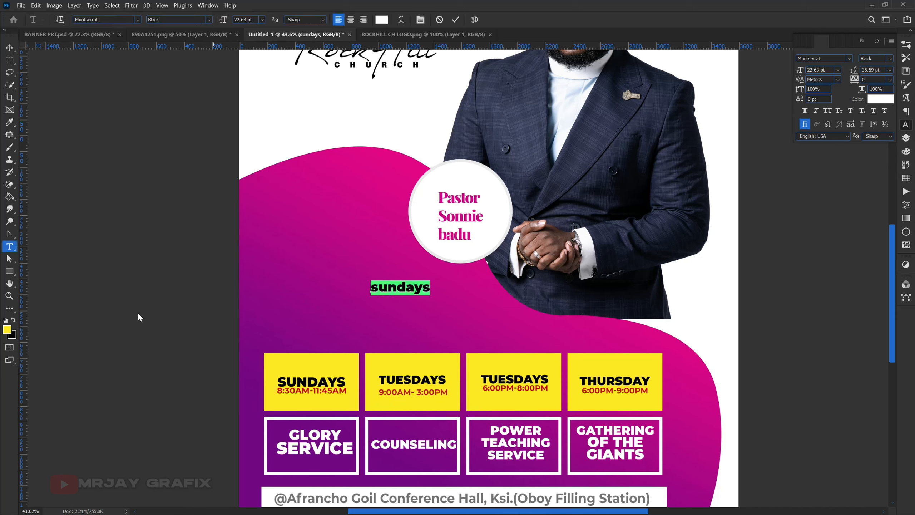
pyautogui.write('invites you to')
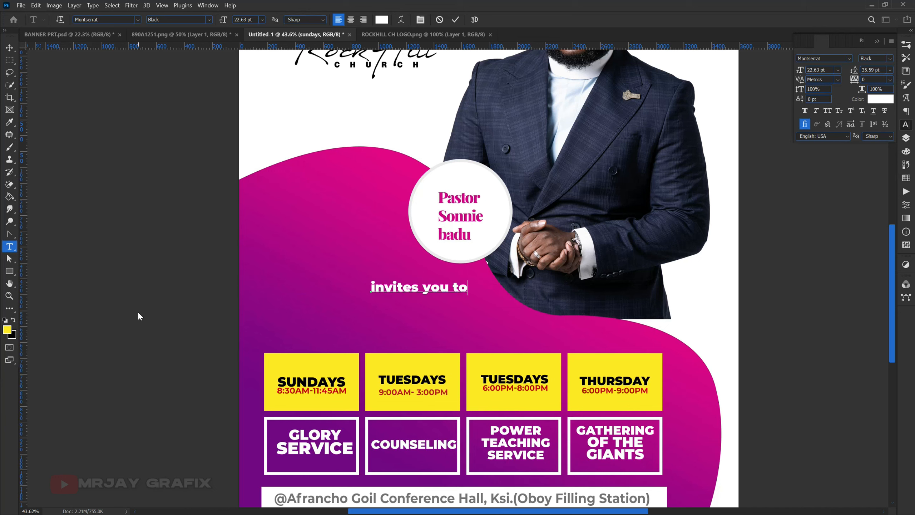
pyautogui.hotkey('ctrl', 'Return')
pyautogui.press('v')
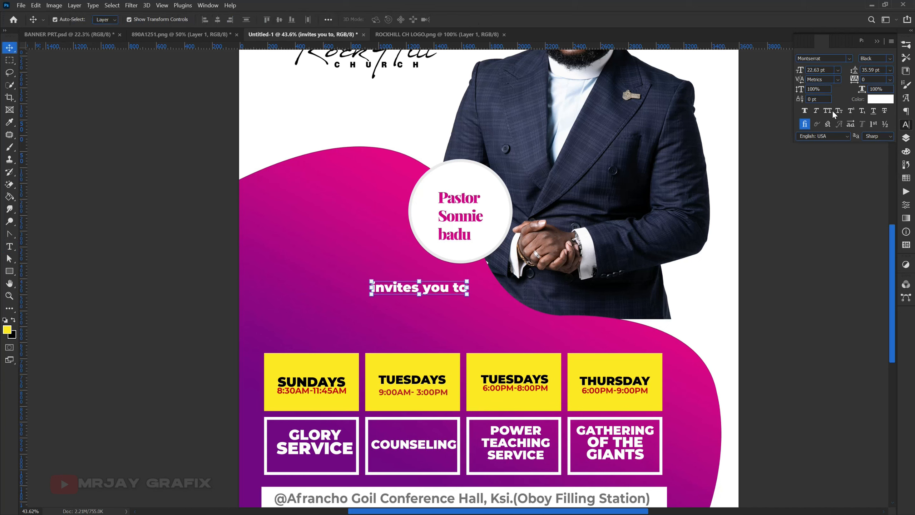
pyautogui.moveTo(389, 290); pyautogui.dragTo(373, 297)
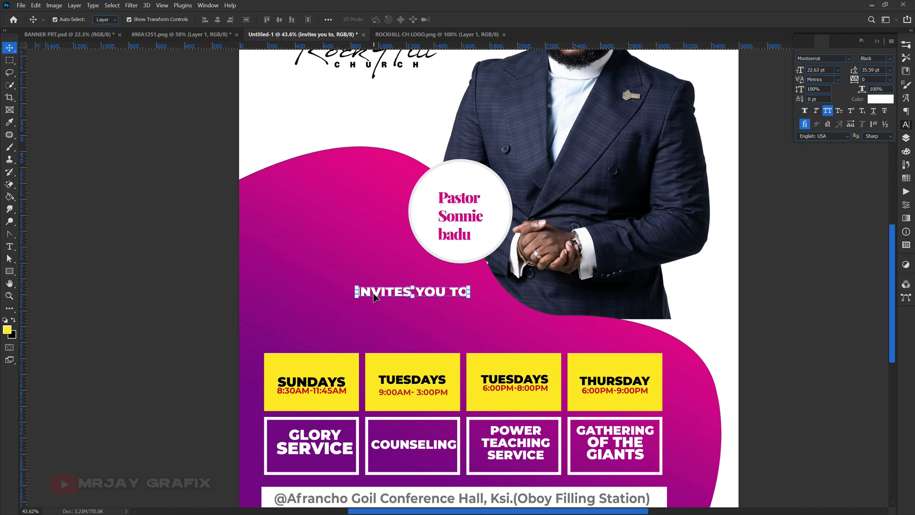
# Duplicate the INVITES YOU TO line just below itself, enlarge the copy to 182.36% and change its text to WORSHIP
pyautogui.press('alt')
pyautogui.moveTo(373, 297); pyautogui.dragTo(309, 303)
pyautogui.press('Return')
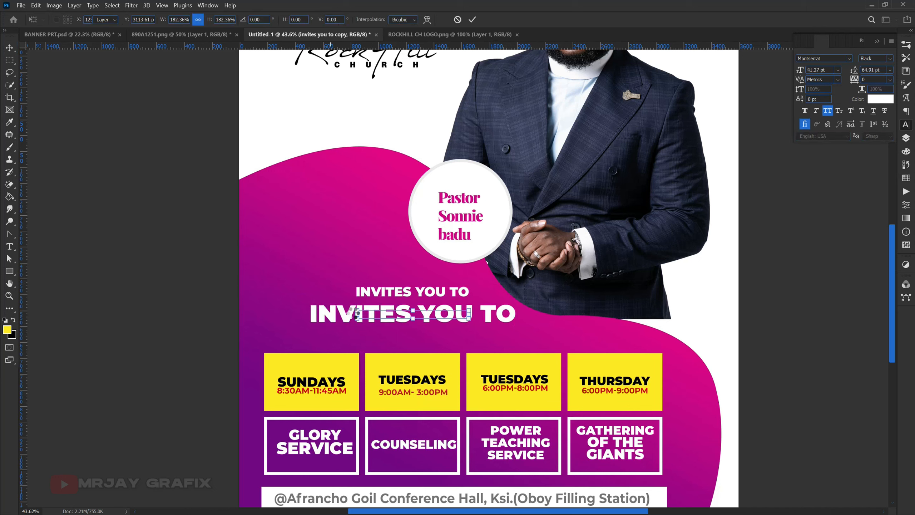
pyautogui.doubleClick(350, 313)
pyautogui.write('W')
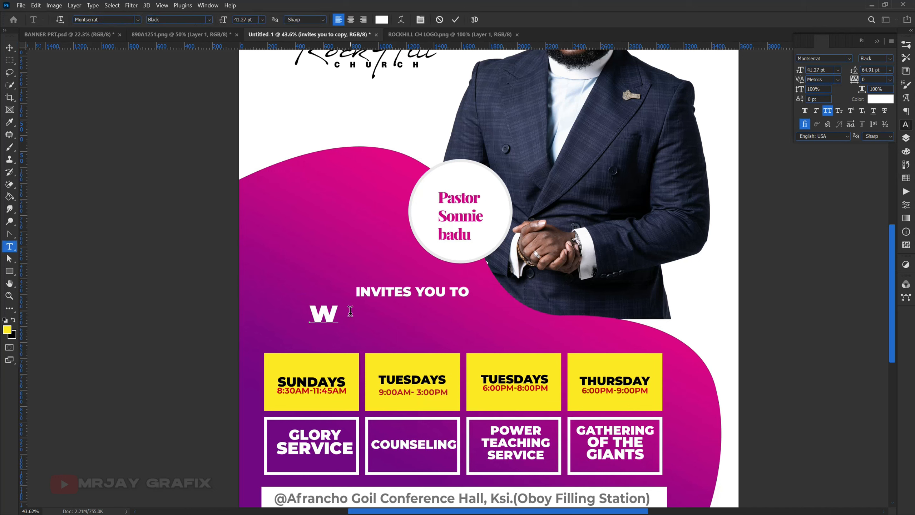
pyautogui.write('ORSHIP')
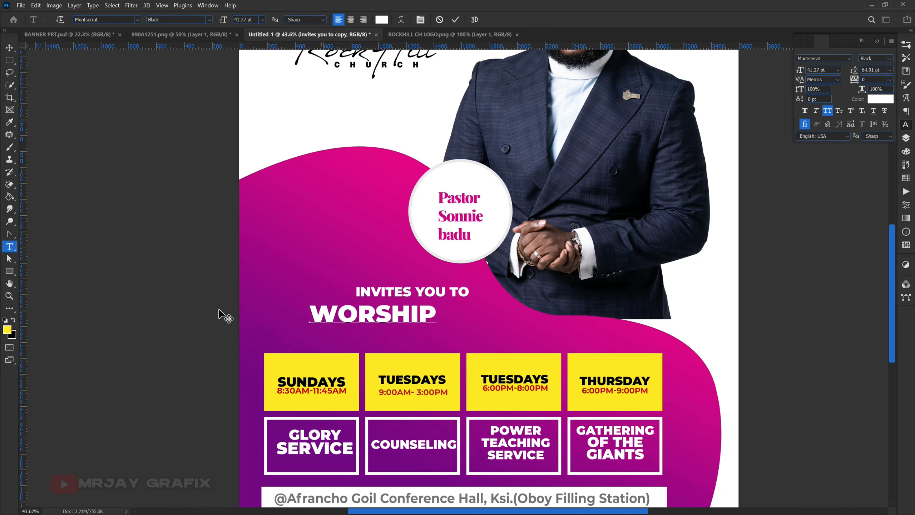
pyautogui.click(195, 291)
# Centre WORSHIP under the INVITES YOU TO line and enlarge it to 60.92 pt
pyautogui.press('v')
pyautogui.moveTo(356, 318); pyautogui.dragTo(384, 319)
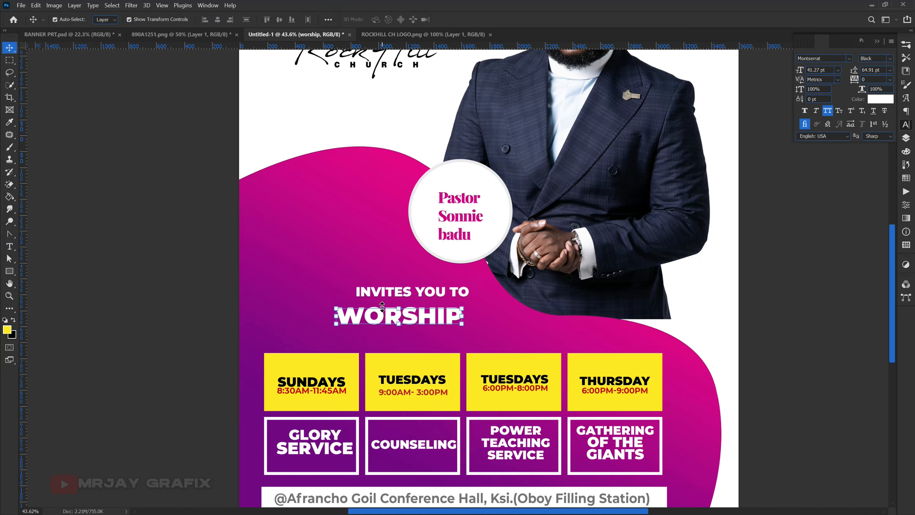
pyautogui.moveTo(467, 306); pyautogui.dragTo(500, 305)
pyautogui.press('Return')
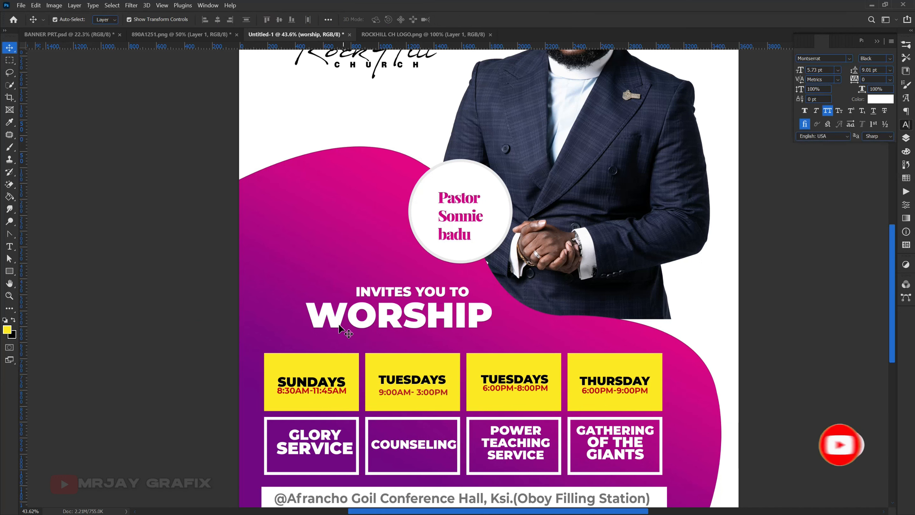
# Place a copy of the INVITES YOU TO line below WORSHIP and change its text to WITH US
pyautogui.moveTo(342, 325); pyautogui.dragTo(370, 339)
pyautogui.doubleClick(371, 336)
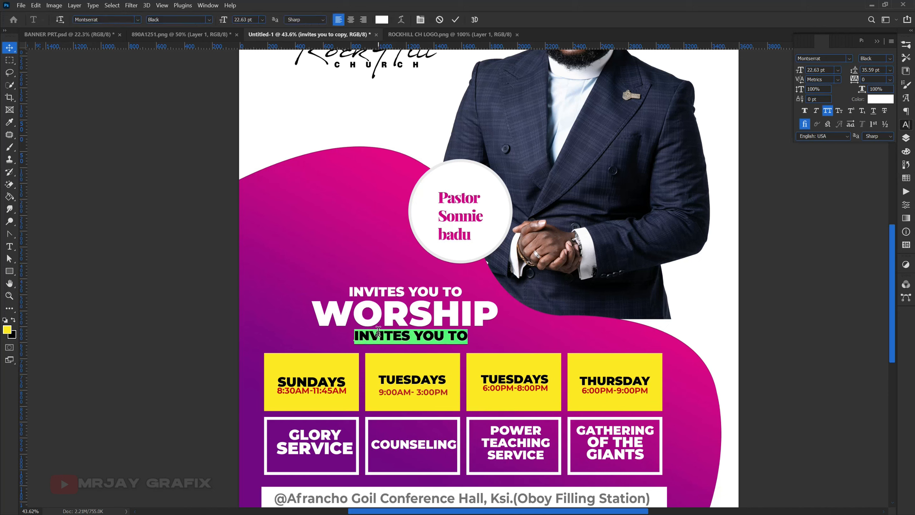
pyautogui.click(377, 334)
pyautogui.hotkey('ctrl', 'a')
pyautogui.write('WI')
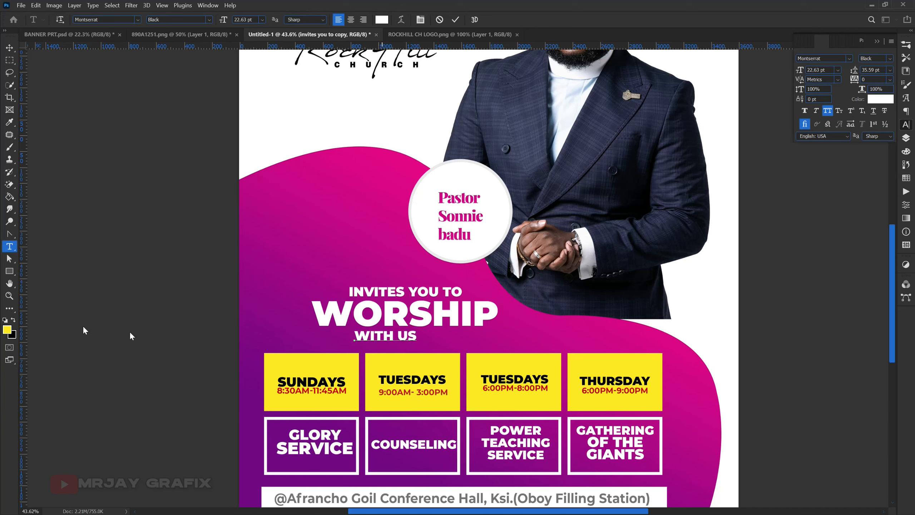
pyautogui.hotkey('ctrl', 'Return')
pyautogui.press('v')
# Centre WITH US beneath WORSHIP and nudge it up close to the word
pyautogui.moveTo(368, 338); pyautogui.dragTo(381, 340)
pyautogui.press('Up')
pyautogui.press('Up')
pyautogui.press('Up')
pyautogui.press('Up')
pyautogui.press('Up')
pyautogui.press('Up')
pyautogui.press('Up')
pyautogui.press('Up')
pyautogui.press('Up')
pyautogui.press('Up')
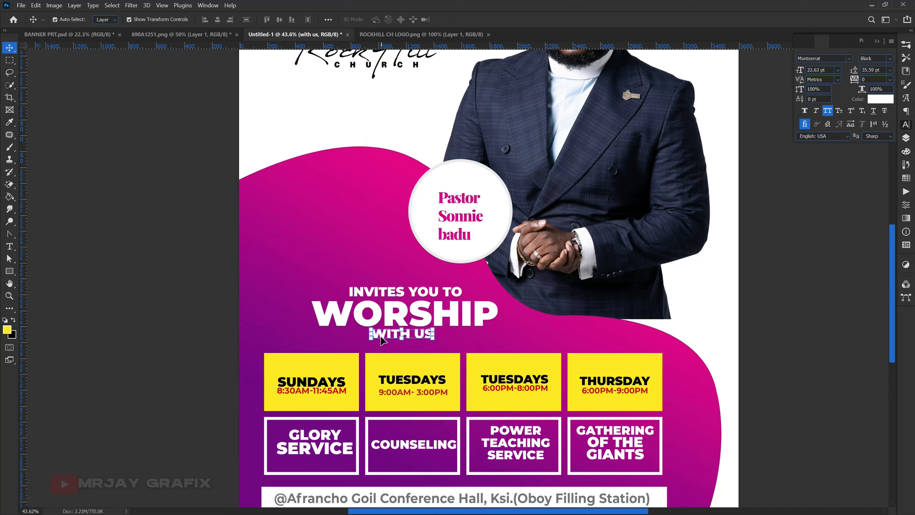
pyautogui.click(157, 262)
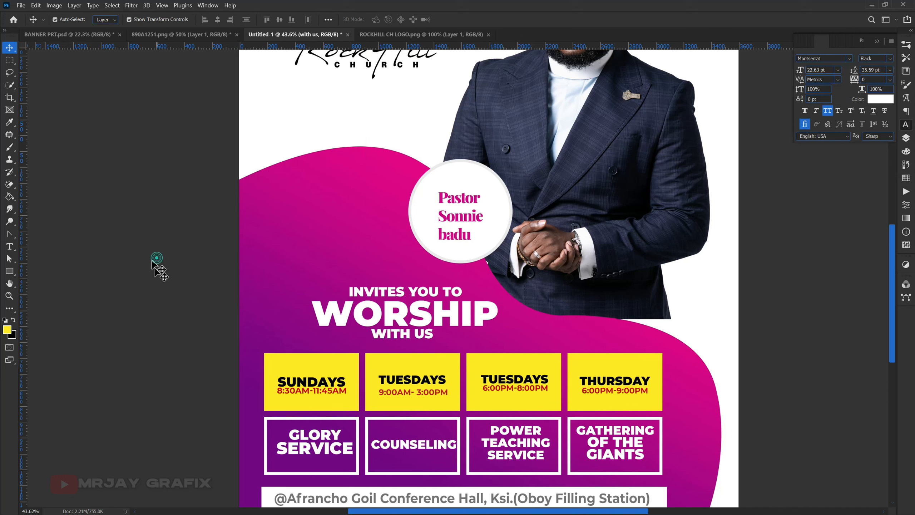
# Tighten the tracking of WORSHIP to -100
pyautogui.click(369, 320)
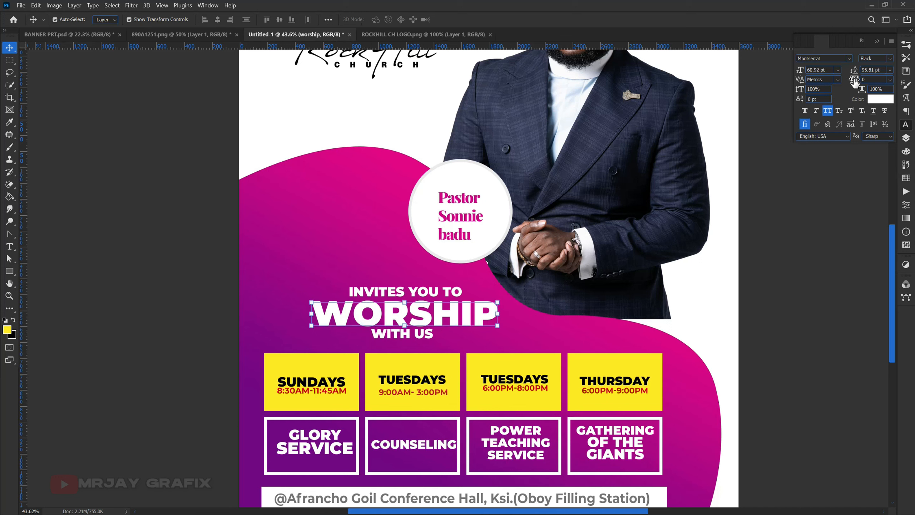
pyautogui.hotkey('alt', 'Left')
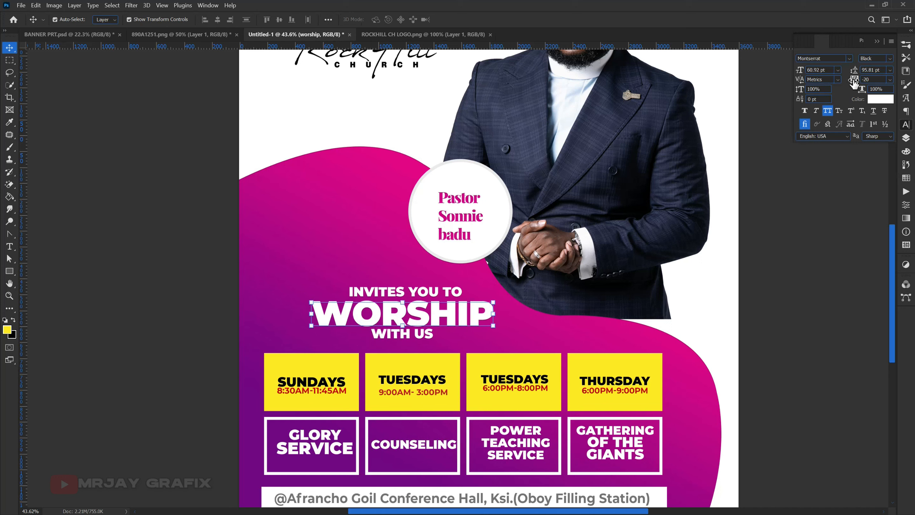
pyautogui.moveTo(854, 80); pyautogui.dragTo(852, 80)
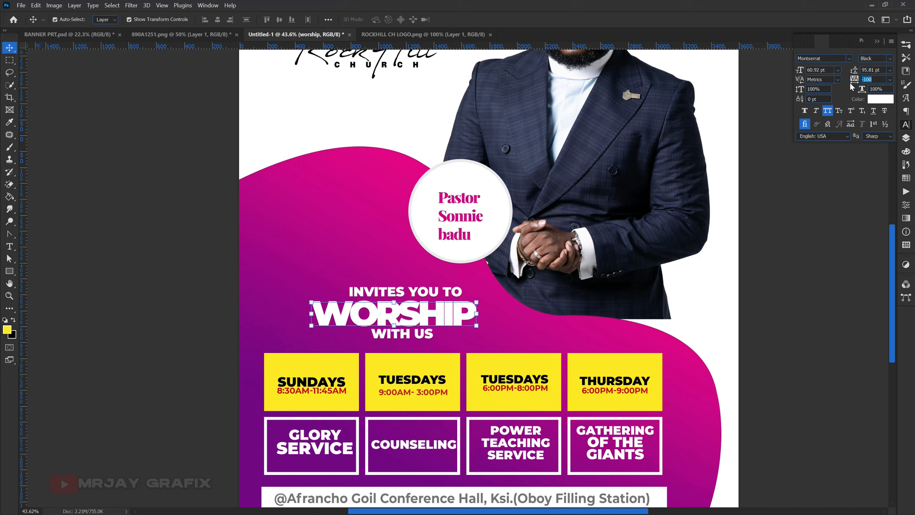
pyautogui.click(194, 294)
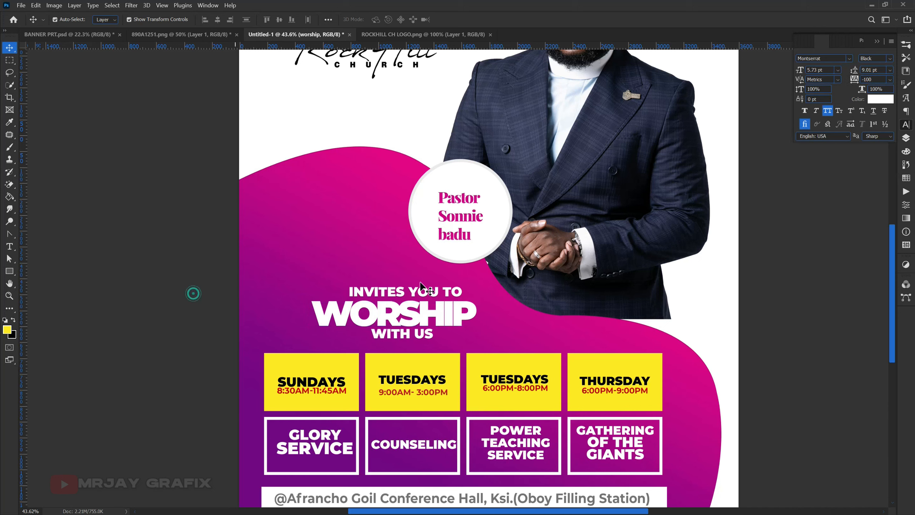
# Scale WORSHIP up to 112.88% and nudge it down between the two smaller lines
pyautogui.moveTo(433, 318); pyautogui.dragTo(499, 315)
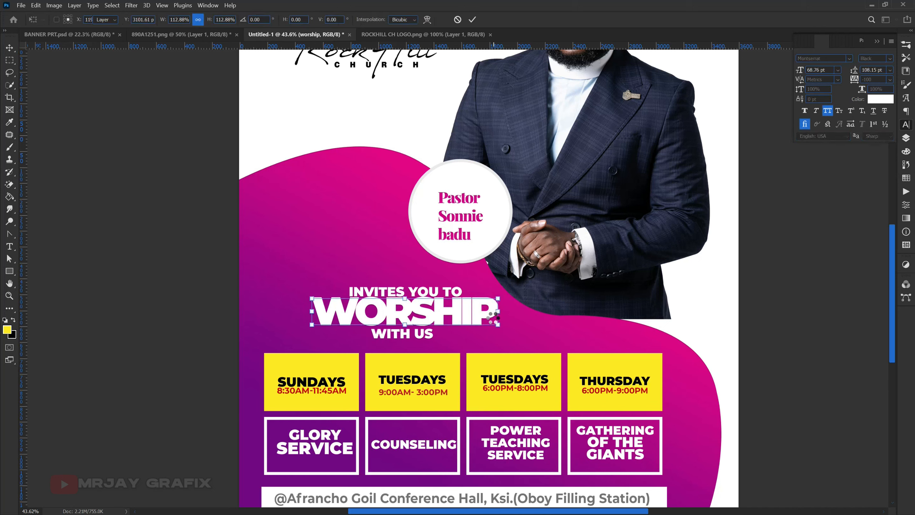
pyautogui.press('Return')
pyautogui.press('Down')
pyautogui.press('Down')
pyautogui.press('Down')
pyautogui.press('Down')
pyautogui.press('Down')
pyautogui.press('Down')
pyautogui.press('Down')
pyautogui.press('Down')
pyautogui.press('Down')
pyautogui.press('Down')
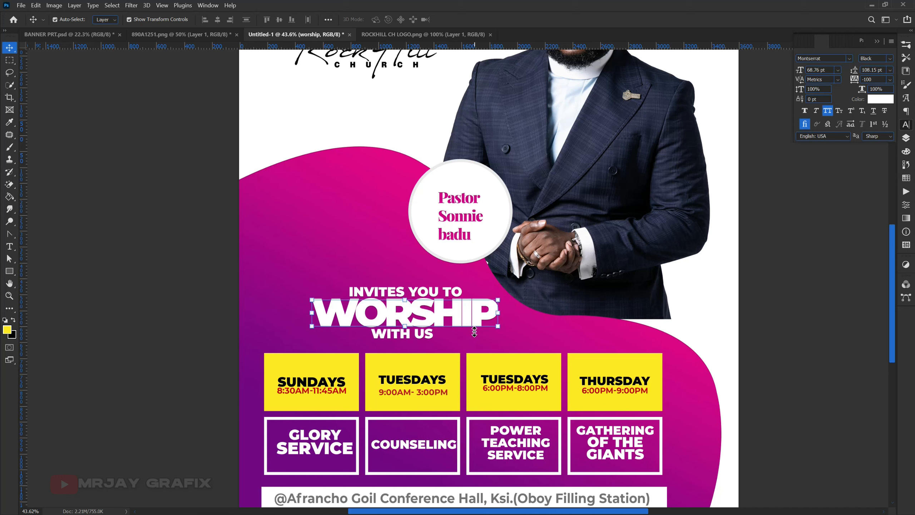
# Shift WITH US towards the right end of WORSHIP and align INVITES YOU TO with the word's left edge
pyautogui.click(124, 288)
pyautogui.moveTo(413, 333); pyautogui.dragTo(461, 335)
pyautogui.moveTo(404, 295); pyautogui.dragTo(366, 294)
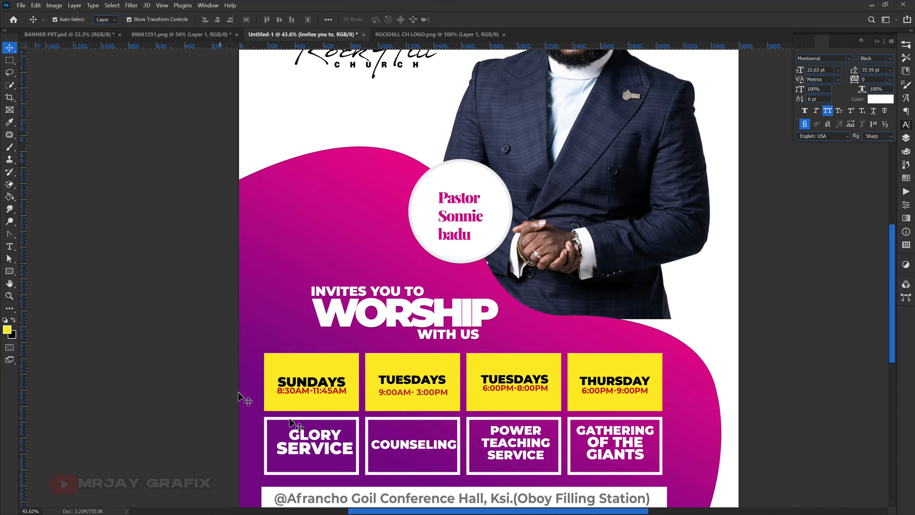
# Draw a 659 x 52 px rectangle under WORSHIP, to the left of WITH US, and fill it white
pyautogui.scroll(2, 413, 341)
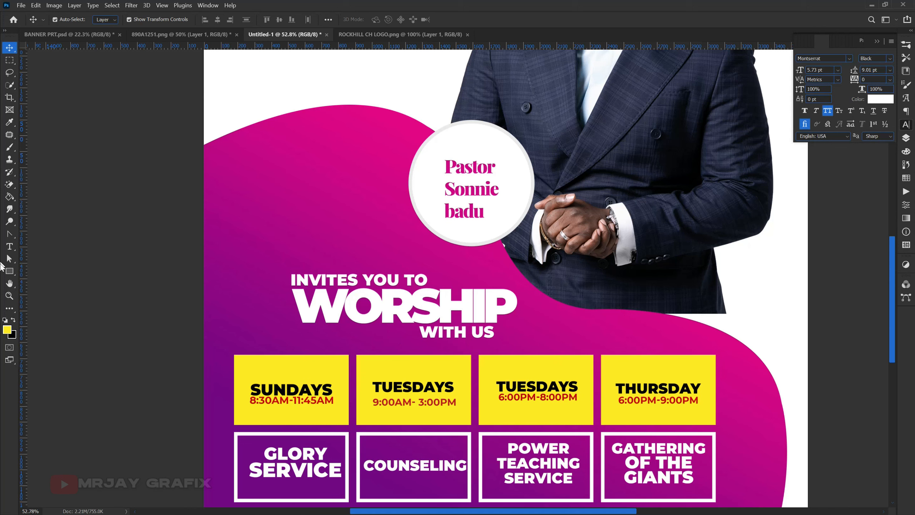
pyautogui.click(10, 273)
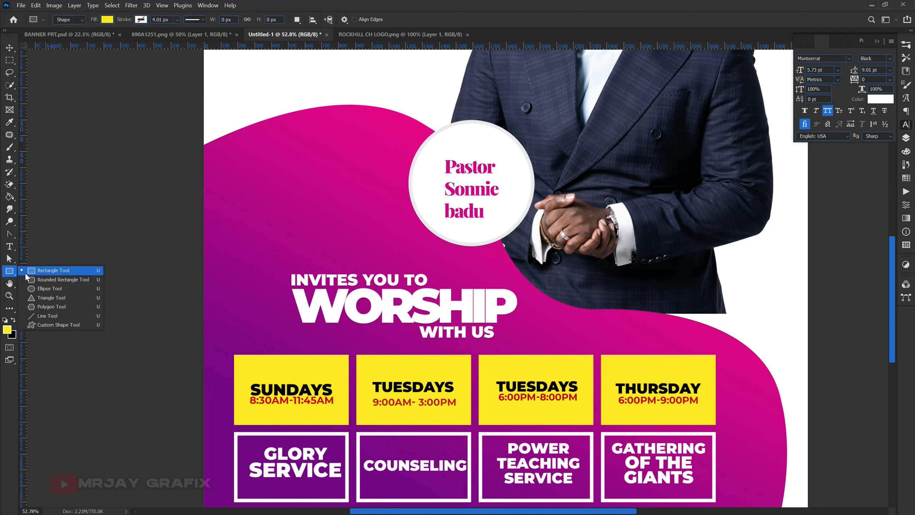
pyautogui.click(26, 273)
pyautogui.moveTo(415, 328); pyautogui.dragTo(305, 336)
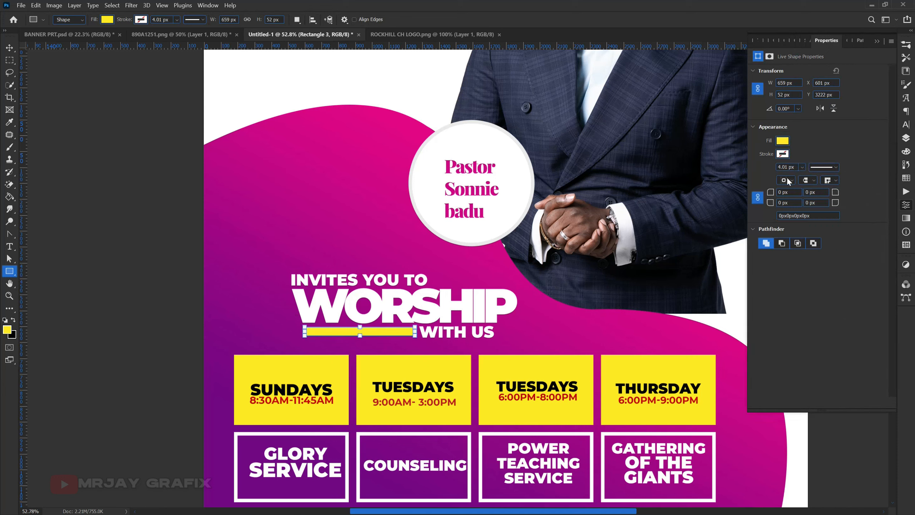
pyautogui.click(782, 140)
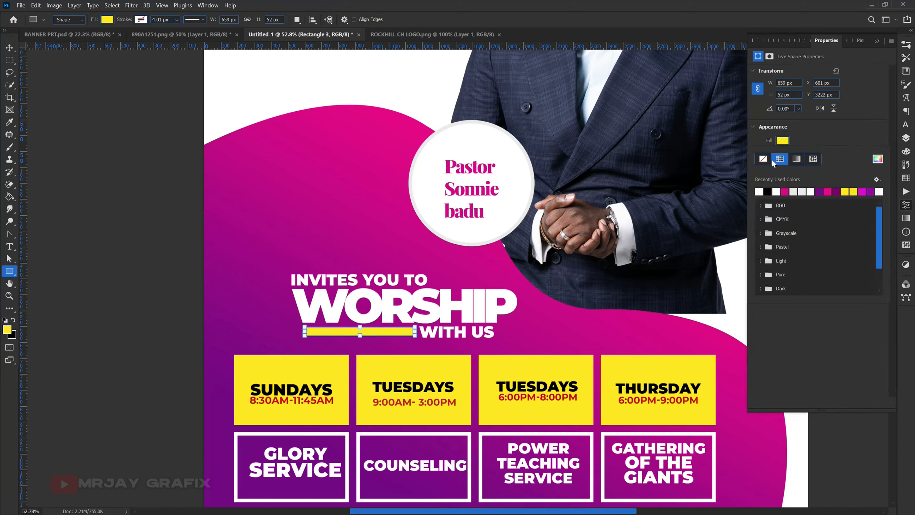
pyautogui.click(776, 191)
pyautogui.click(9, 48)
pyautogui.click(81, 187)
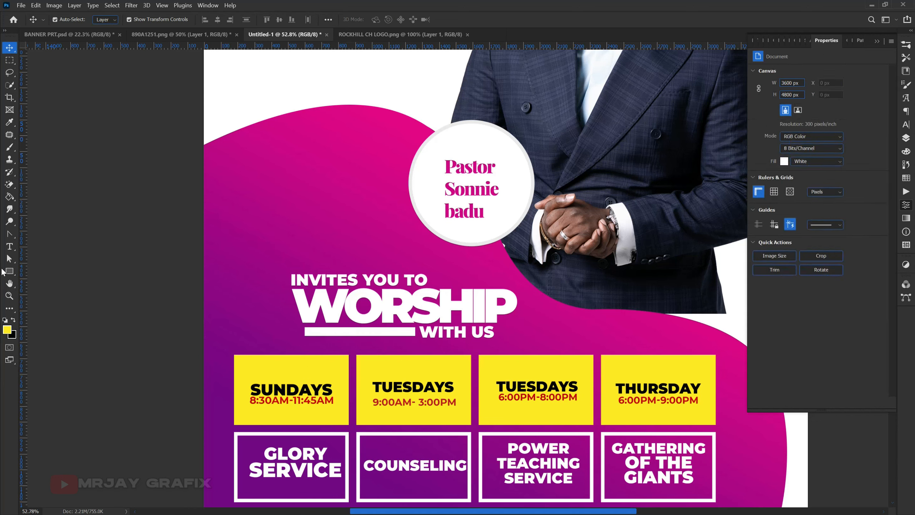
# Duplicate the white bar under WORSHIP to the right of INVITES YOU TO and shorten the copy to 498 px wide
pyautogui.click(359, 332)
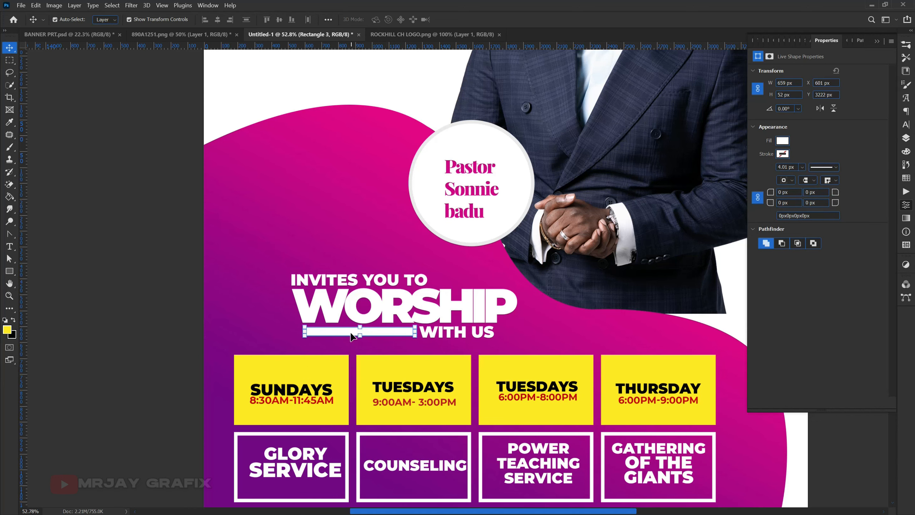
pyautogui.moveTo(341, 334); pyautogui.dragTo(432, 280)
pyautogui.hotkey('ctrl', 't')
pyautogui.click(163, 275)
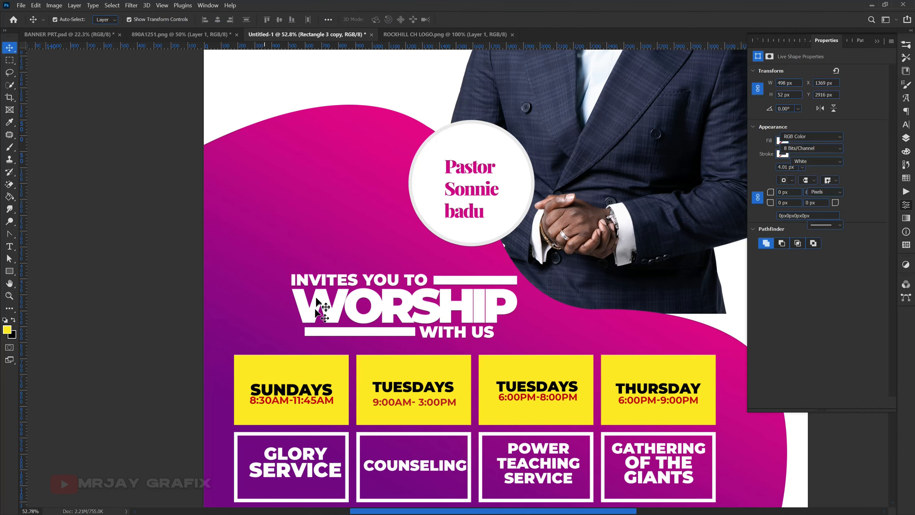
pyautogui.scroll(-3, 327, 327)
pyautogui.scroll(-2, 327, 327)
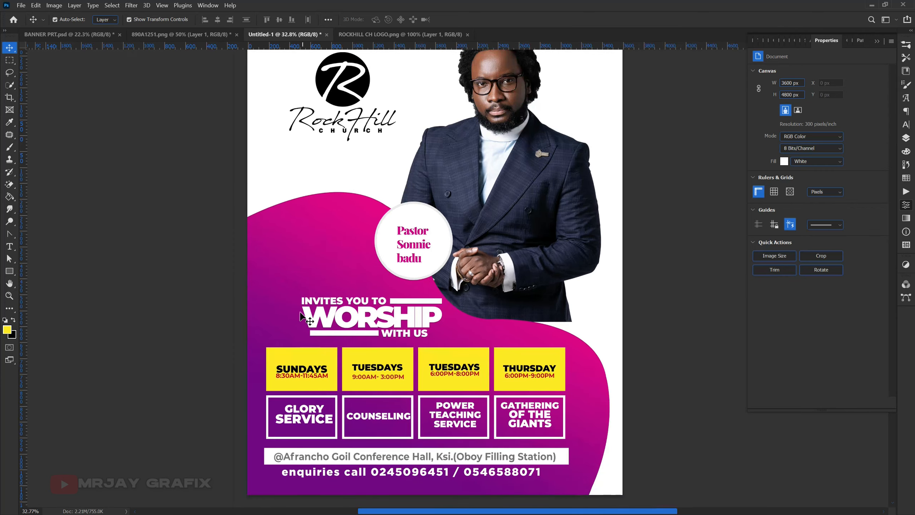
pyautogui.click(286, 291)
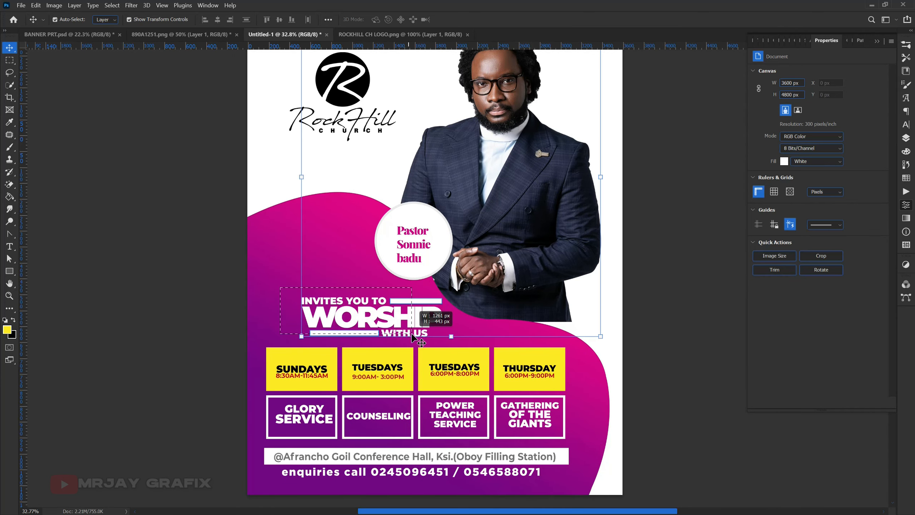
pyautogui.click(221, 316)
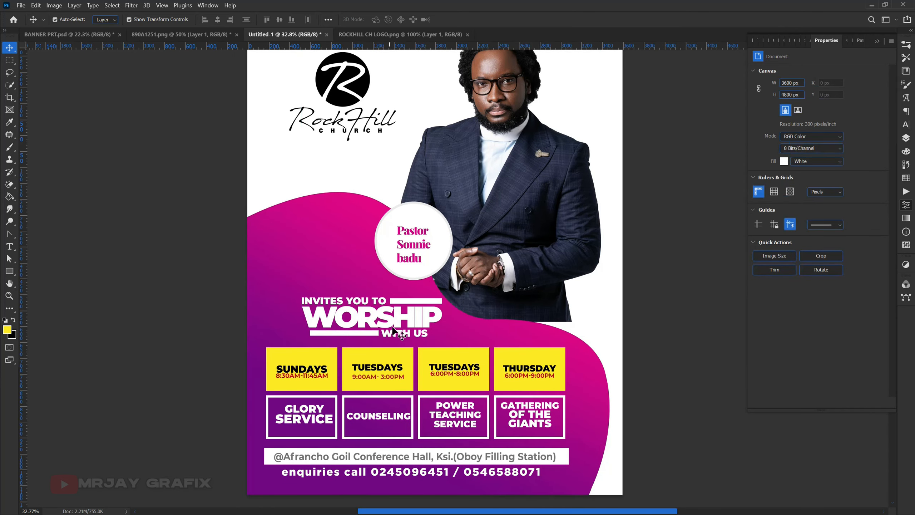
# Scale the cut-out man up to 107.52% and shift him slightly up and towards the flyer's right edge
pyautogui.scroll(1, 393, 330)
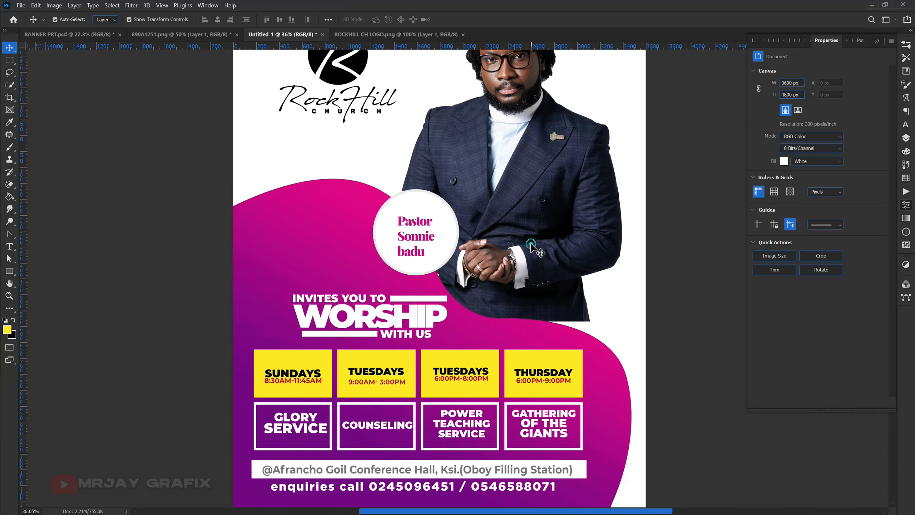
pyautogui.moveTo(517, 300)
pyautogui.mouseDown()
pyautogui.moveTo(502, 302)
pyautogui.moveTo(512, 300)
pyautogui.mouseUp()
pyautogui.scroll(-4, 530, 306)
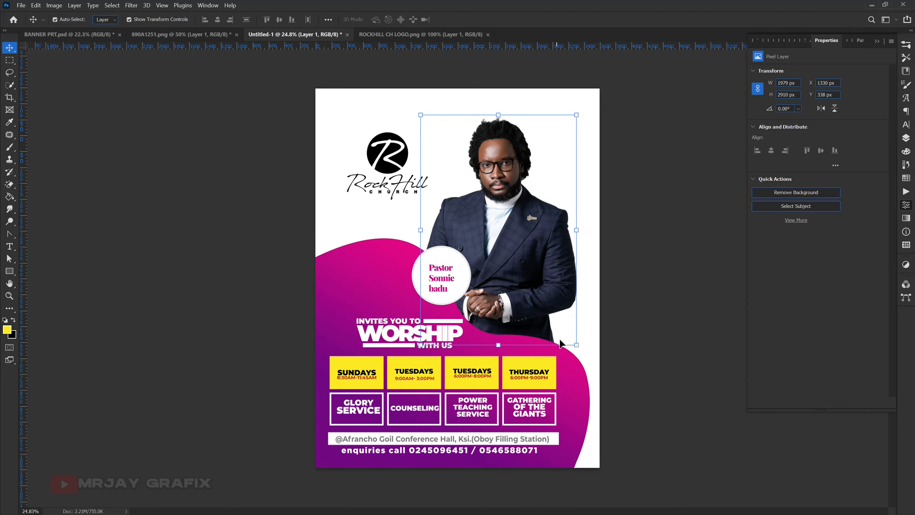
pyautogui.moveTo(577, 345)
pyautogui.mouseDown()
pyautogui.moveTo(582, 354)
pyautogui.moveTo(576, 350)
pyautogui.mouseUp()
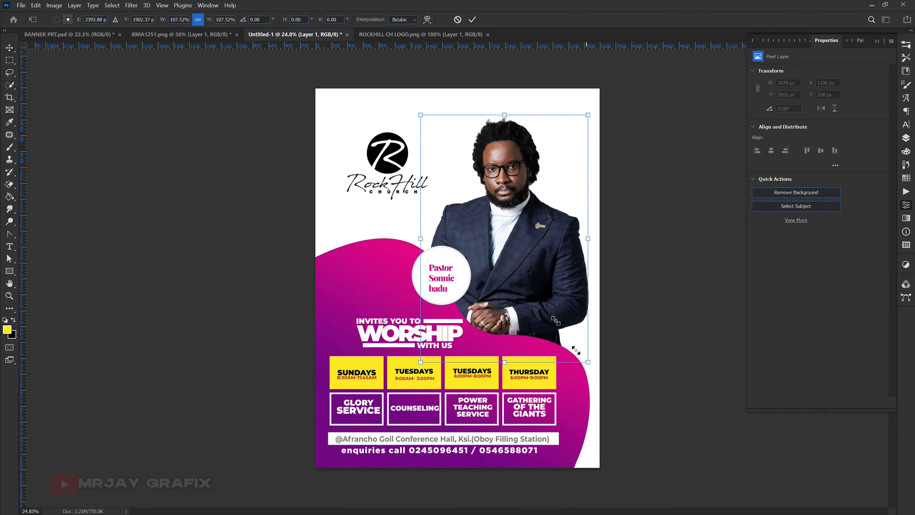
pyautogui.moveTo(528, 294); pyautogui.dragTo(537, 287)
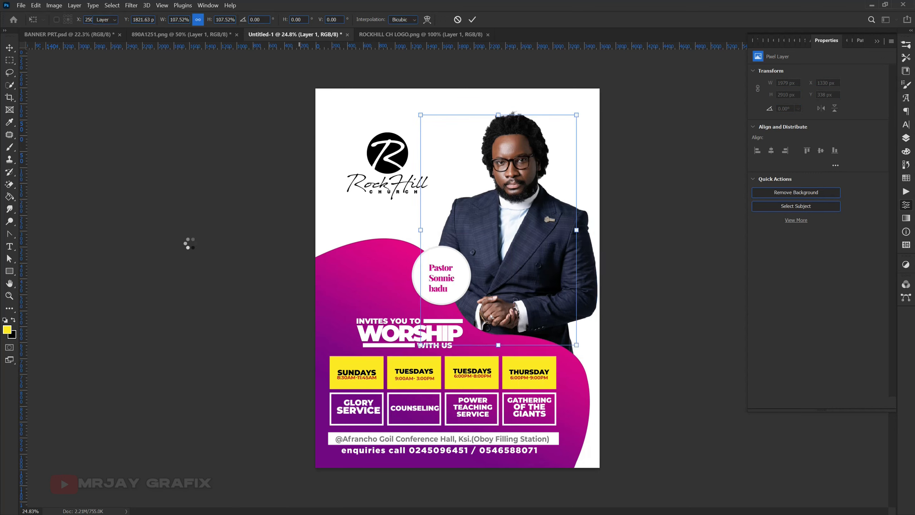
pyautogui.click(188, 249)
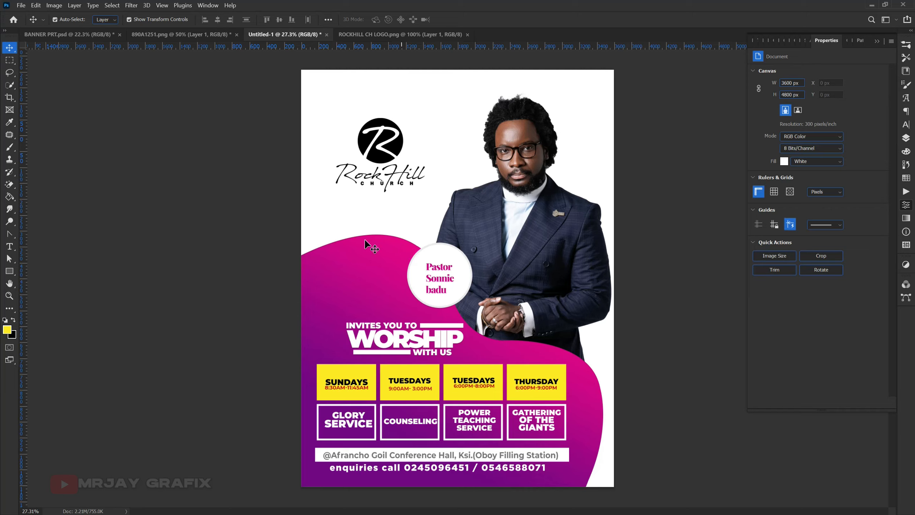
pyautogui.scroll(2, 427, 285)
pyautogui.scroll(2, 433, 261)
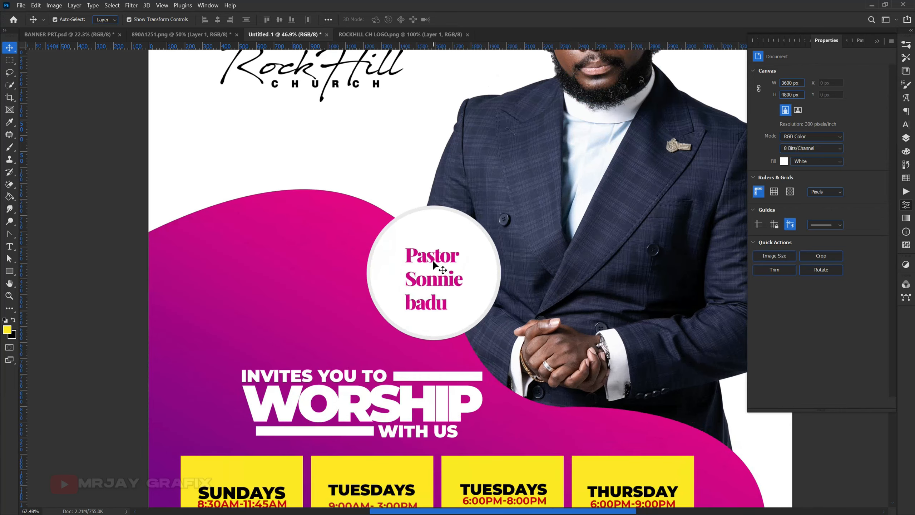
pyautogui.click(432, 259)
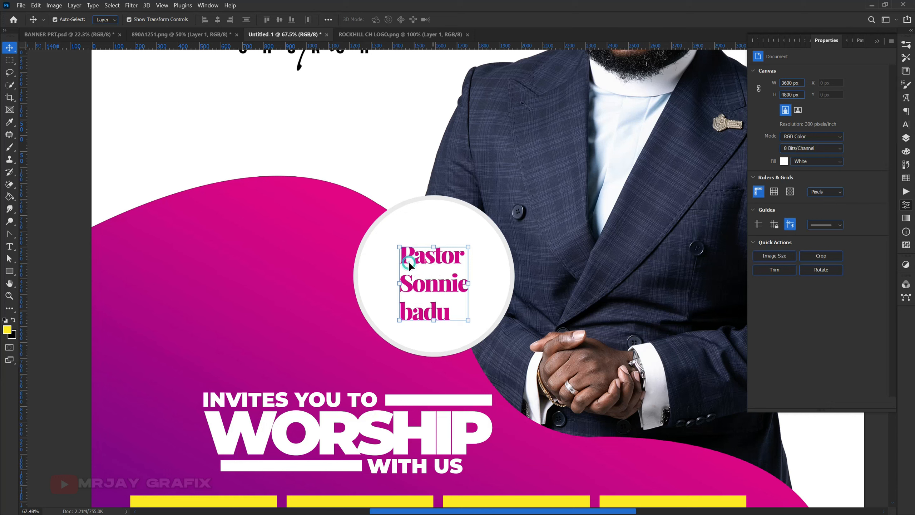
pyautogui.doubleClick(418, 256)
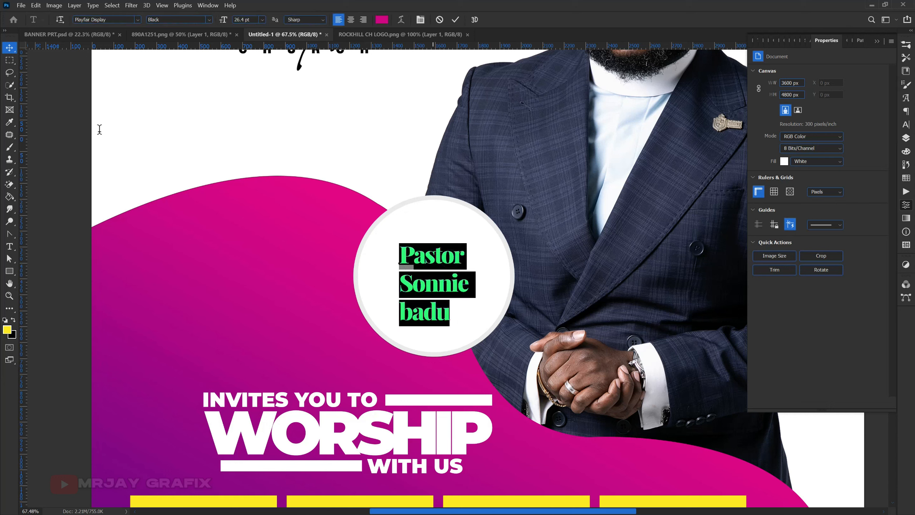
pyautogui.click(455, 20)
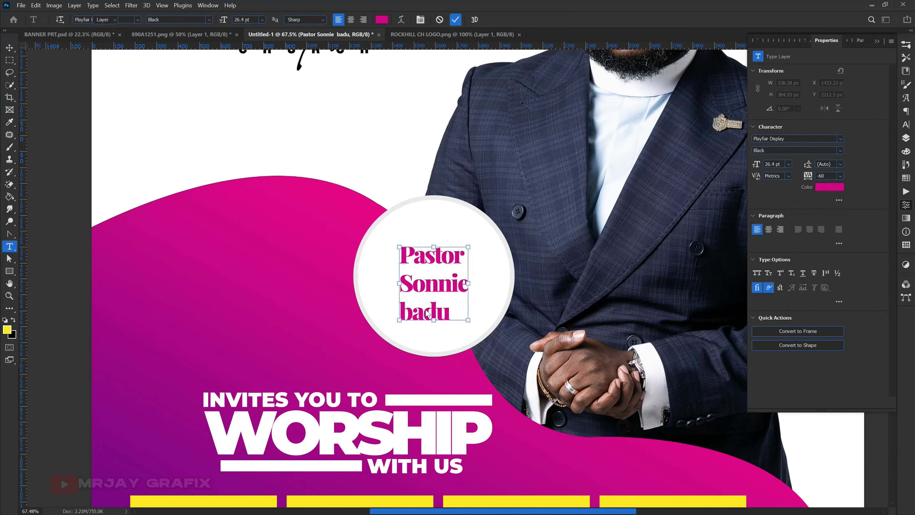
pyautogui.keyDown('ctrl'); pyautogui.click(426, 266); pyautogui.keyUp('ctrl')
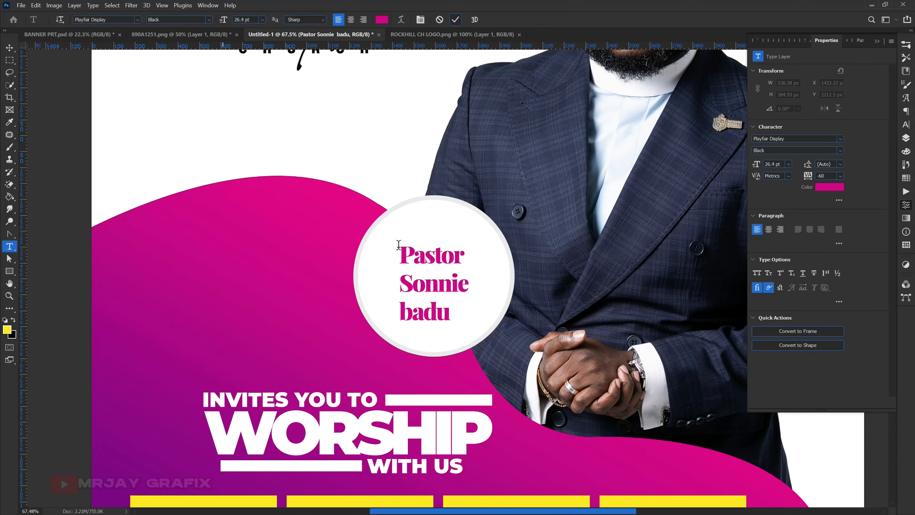
pyautogui.hotkey('ctrl', 'a')
pyautogui.hotkey('ctrl', 'h')
pyautogui.click(10, 47)
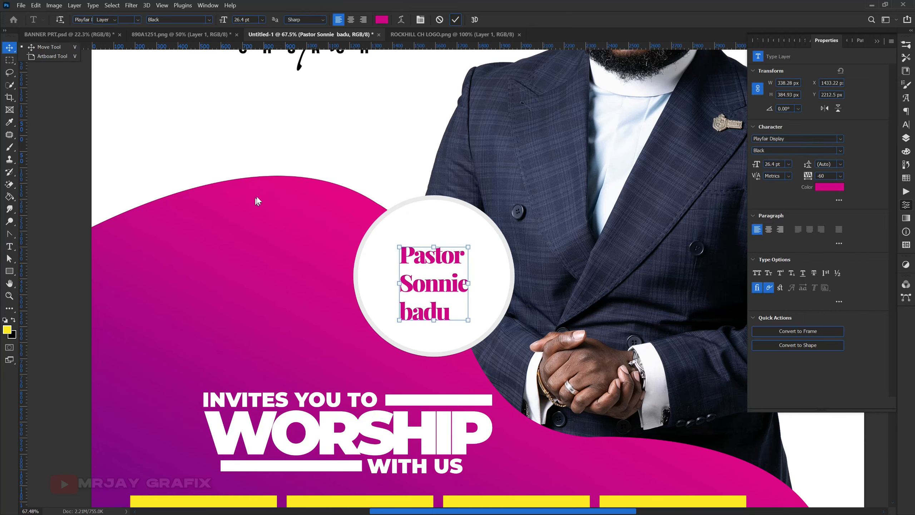
pyautogui.scroll(-4, 259, 195)
pyautogui.scroll(-2, 259, 205)
pyautogui.click(132, 153)
# Change the font of the word Pastor in the circle to Autograf PERSONAL USE ONLY Regular
pyautogui.click(352, 233)
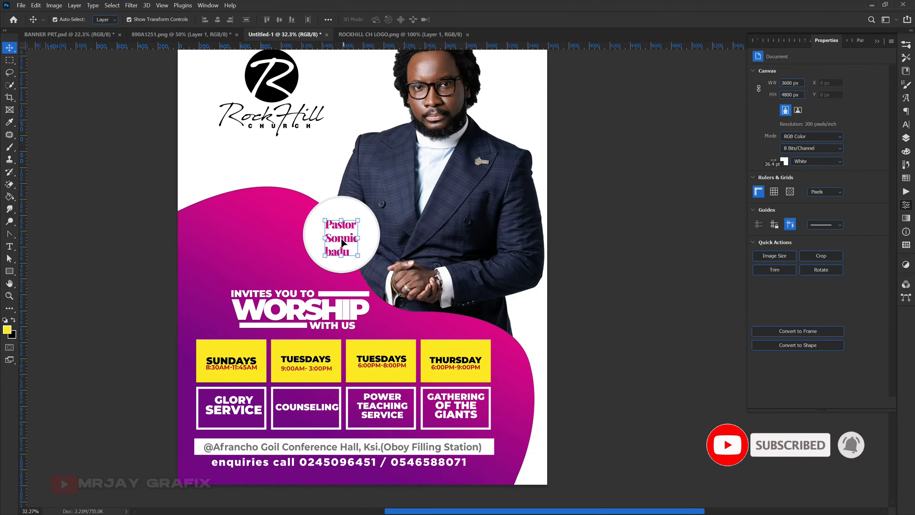
pyautogui.scroll(3, 341, 242)
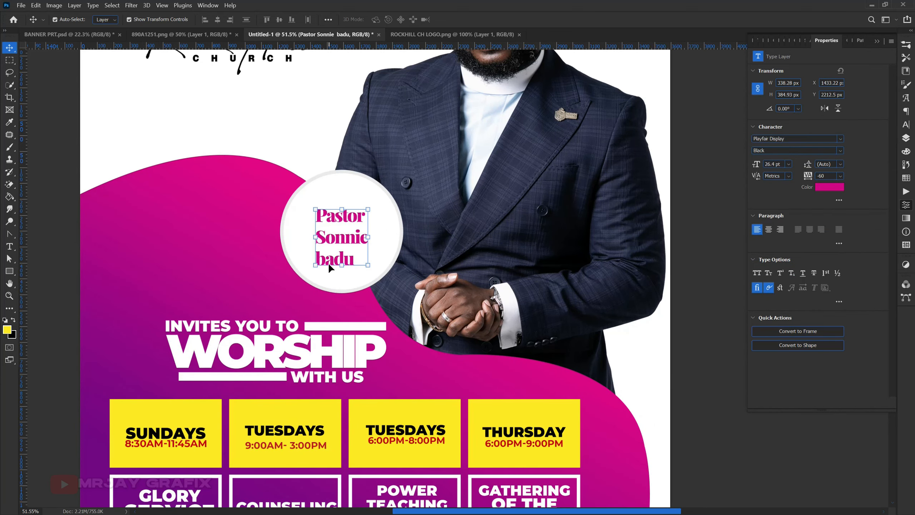
pyautogui.press('t')
pyautogui.click(317, 214)
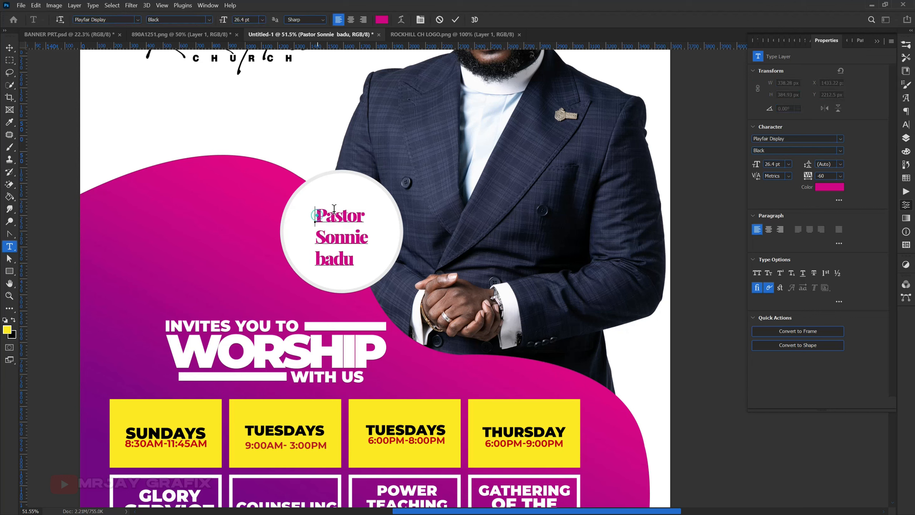
pyautogui.moveTo(316, 214); pyautogui.dragTo(371, 209)
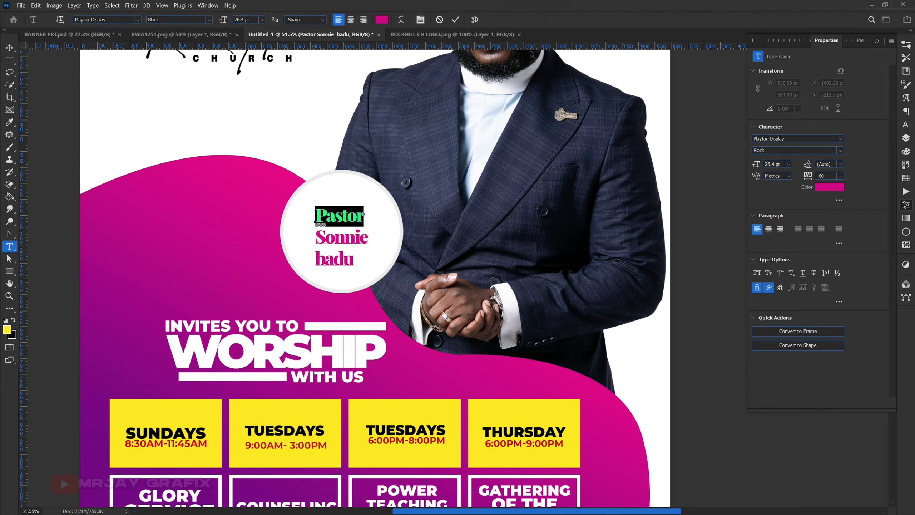
pyautogui.write('au')
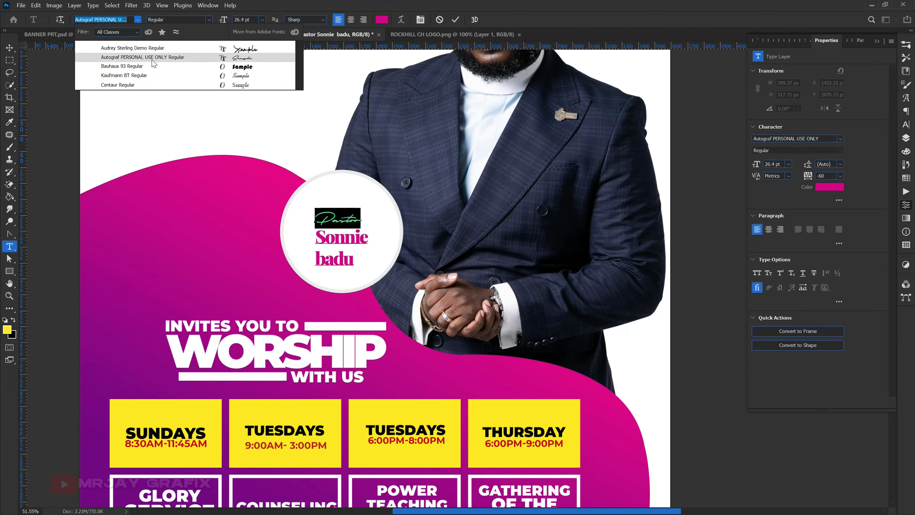
pyautogui.click(140, 57)
pyautogui.click(9, 48)
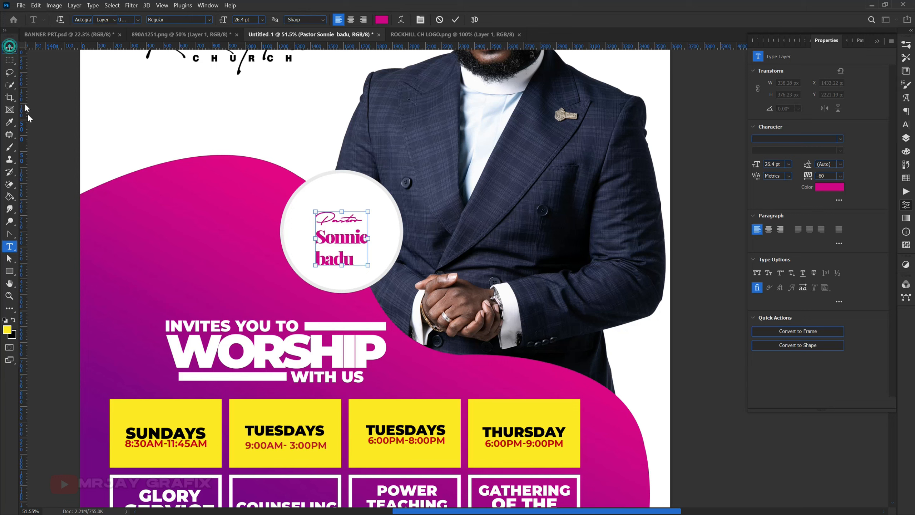
# Move the pastor's name text slightly up and left inside the circle and capitalise the surname's first letter
pyautogui.moveTo(338, 243); pyautogui.dragTo(307, 221)
pyautogui.click(354, 250)
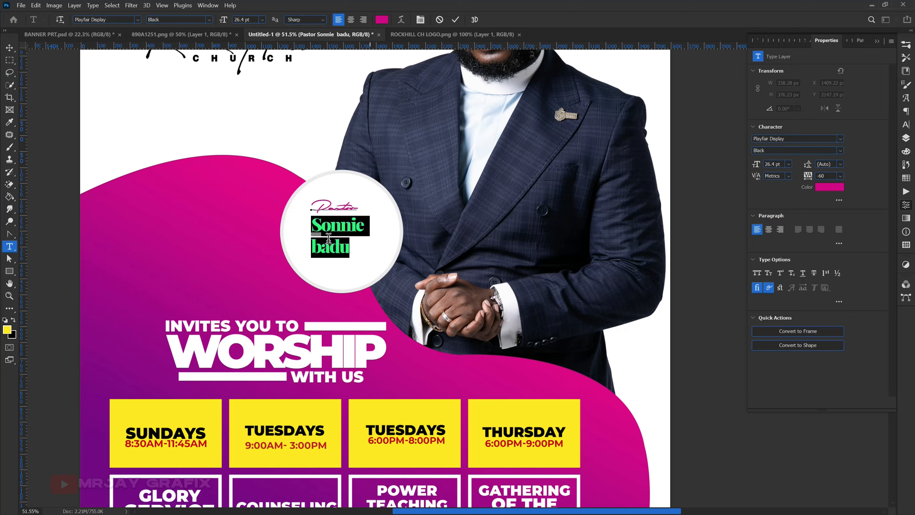
pyautogui.click(321, 245)
pyautogui.moveTo(322, 245); pyautogui.dragTo(304, 249)
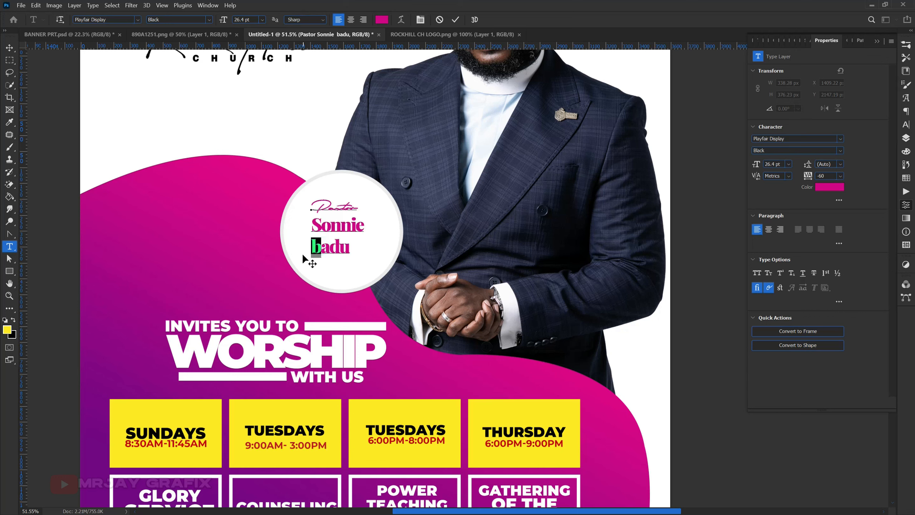
pyautogui.write('B')
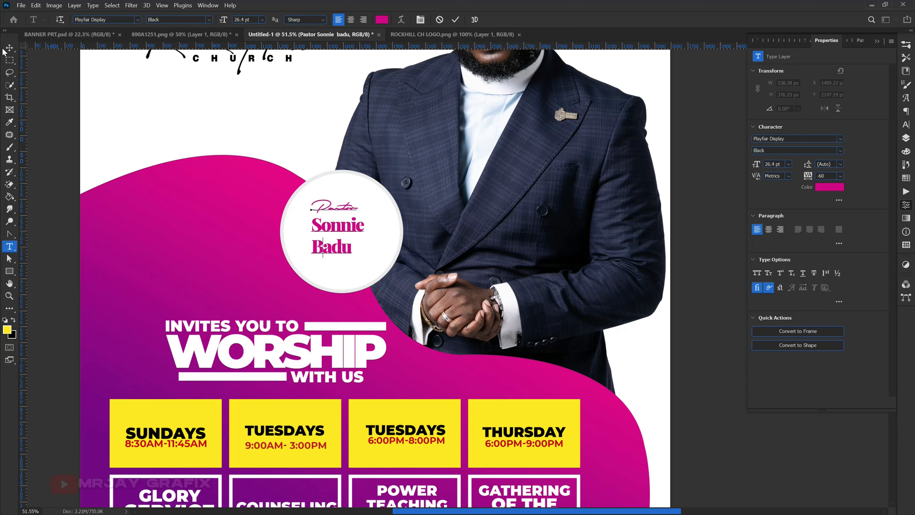
# Enlarge the pastor's surname in the circle to 34 pt and set it in All Caps
pyautogui.moveTo(316, 247); pyautogui.dragTo(375, 248)
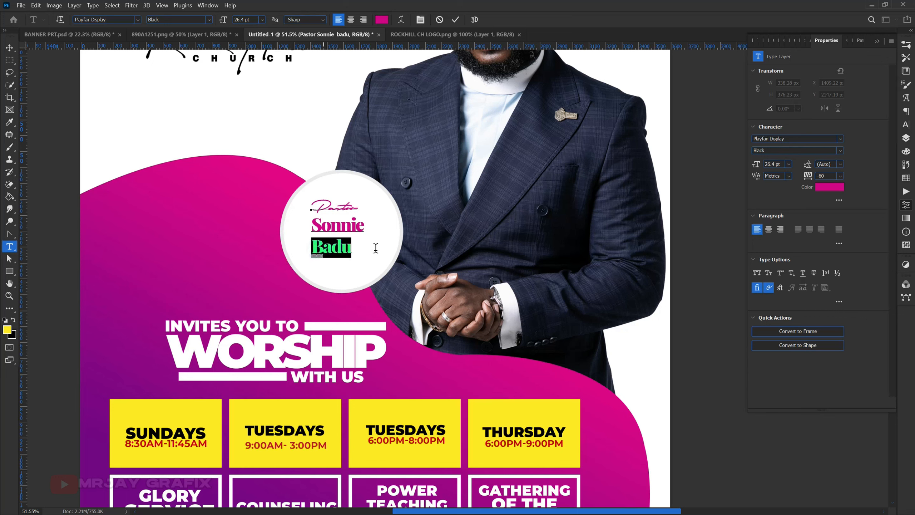
pyautogui.moveTo(223, 22); pyautogui.dragTo(224, 25)
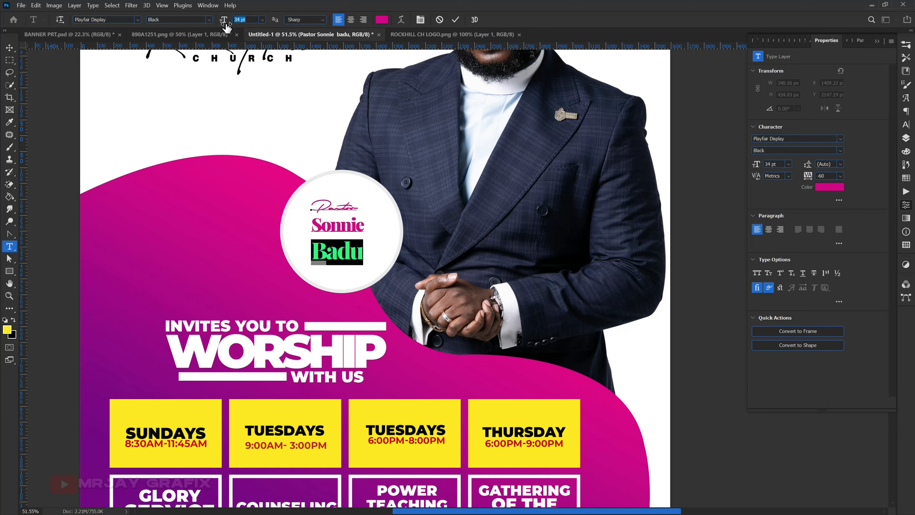
pyautogui.click(906, 139)
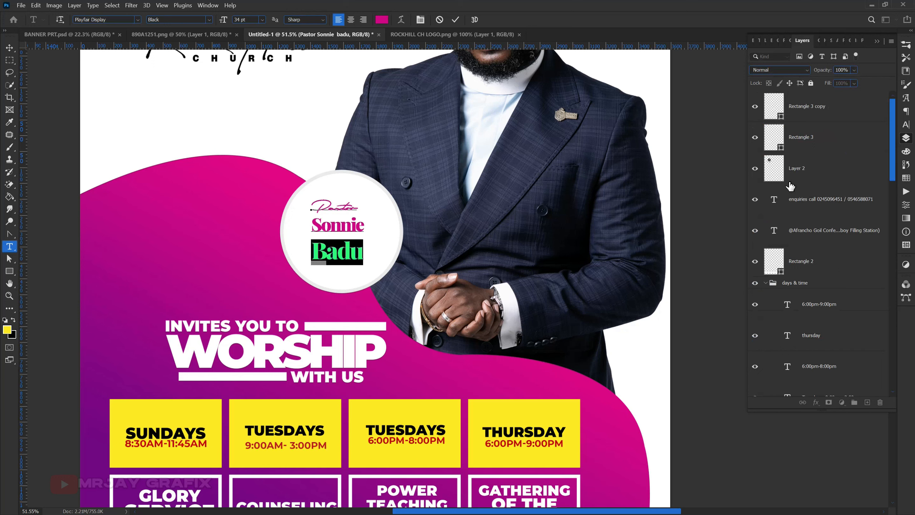
pyautogui.click(906, 124)
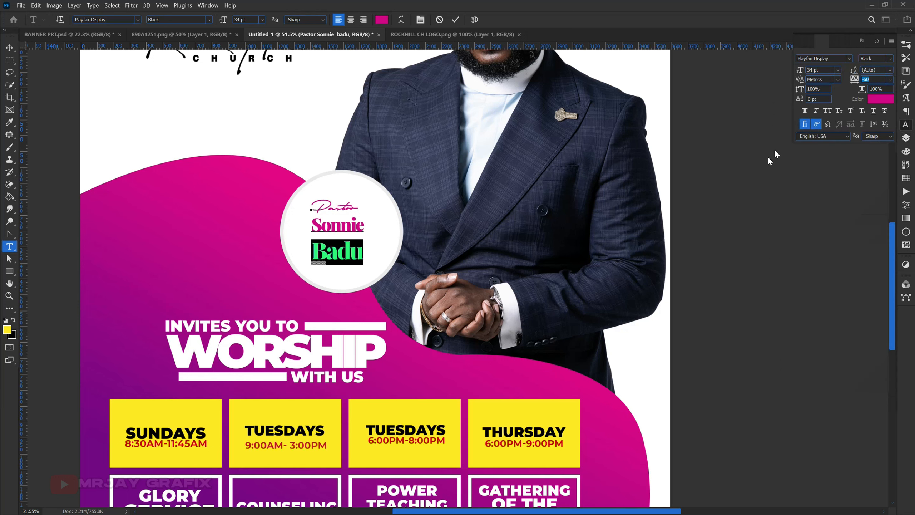
pyautogui.click(827, 112)
# Set the leading of the whole pastor name text to 27 pt and lower the block slightly to centre it in the circle
pyautogui.click(368, 226)
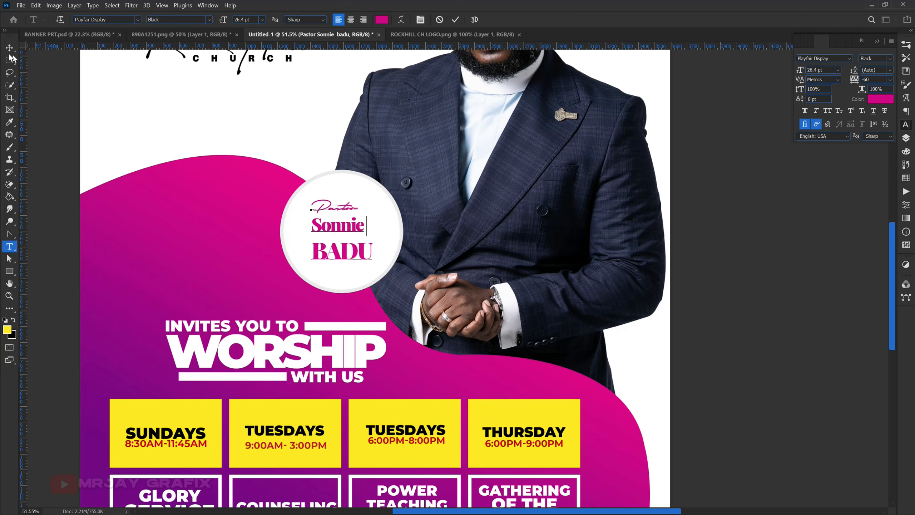
pyautogui.hotkey('ctrl', 'a')
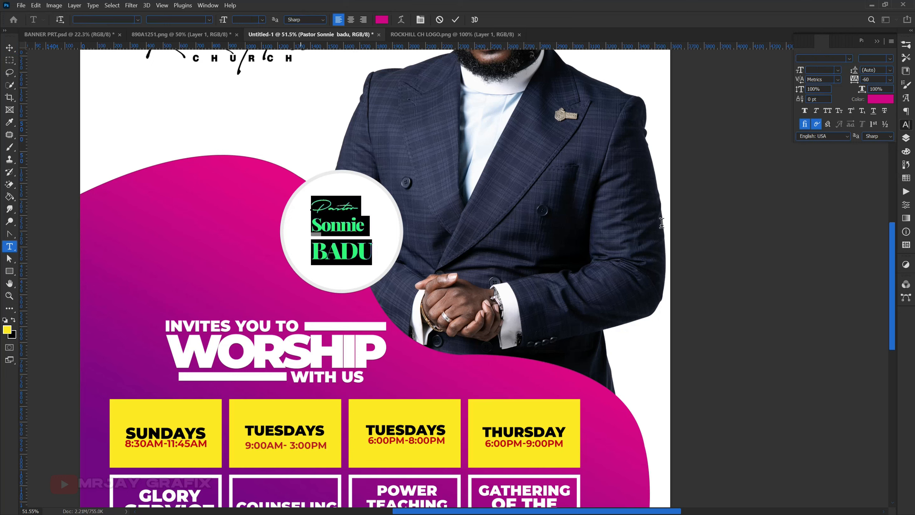
pyautogui.moveTo(857, 73); pyautogui.dragTo(855, 74)
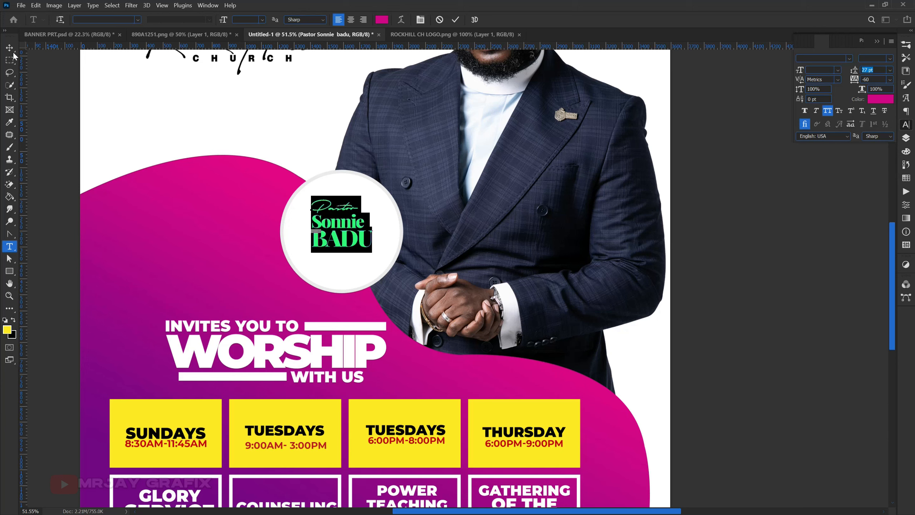
pyautogui.click(12, 53)
pyautogui.moveTo(343, 232); pyautogui.dragTo(411, 262)
# Recolour the pastor's surname in the circle to mid grey 848484
pyautogui.doubleClick(343, 242)
pyautogui.click(327, 246)
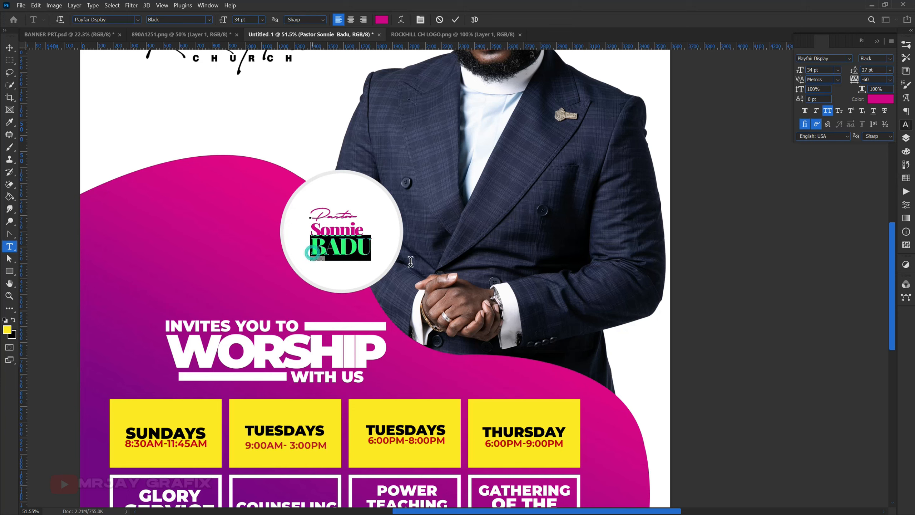
pyautogui.click(880, 100)
pyautogui.write('121212')
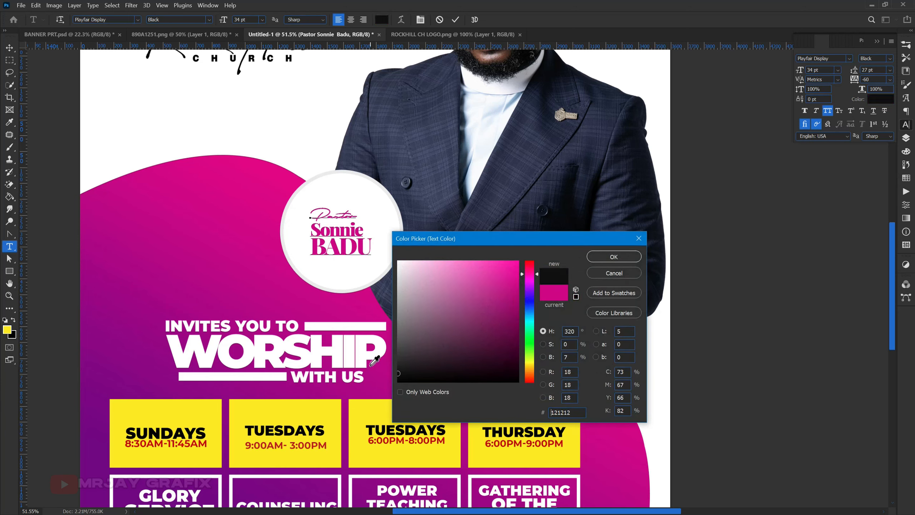
pyautogui.moveTo(399, 374); pyautogui.dragTo(392, 325)
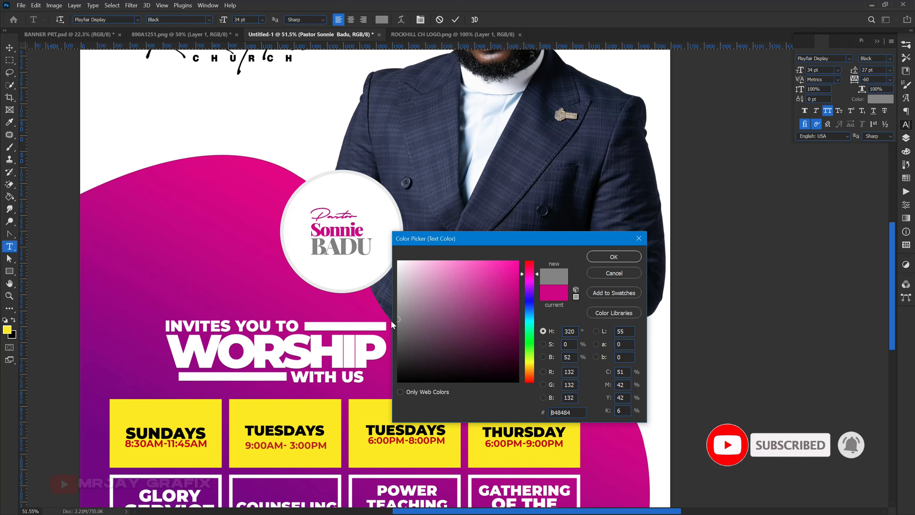
pyautogui.click(613, 256)
pyautogui.hotkey('ctrl', 'Return')
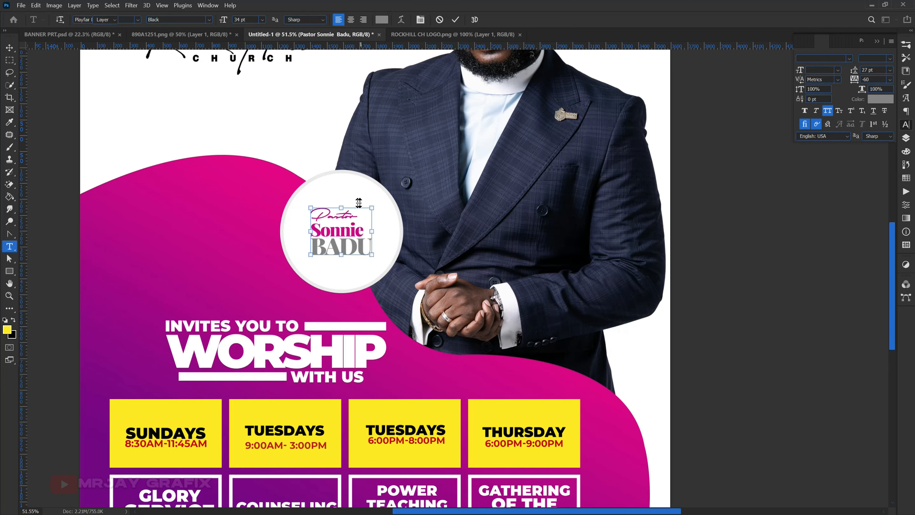
# Scale the whole pastor name text up to 110.78% within the white circle
pyautogui.press('v')
pyautogui.moveTo(368, 209); pyautogui.dragTo(380, 205)
pyautogui.press('Return')
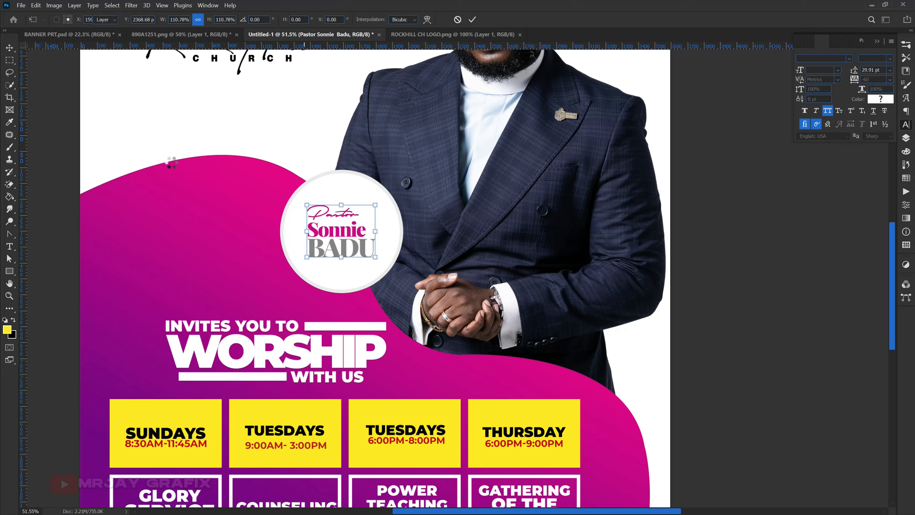
pyautogui.click(58, 134)
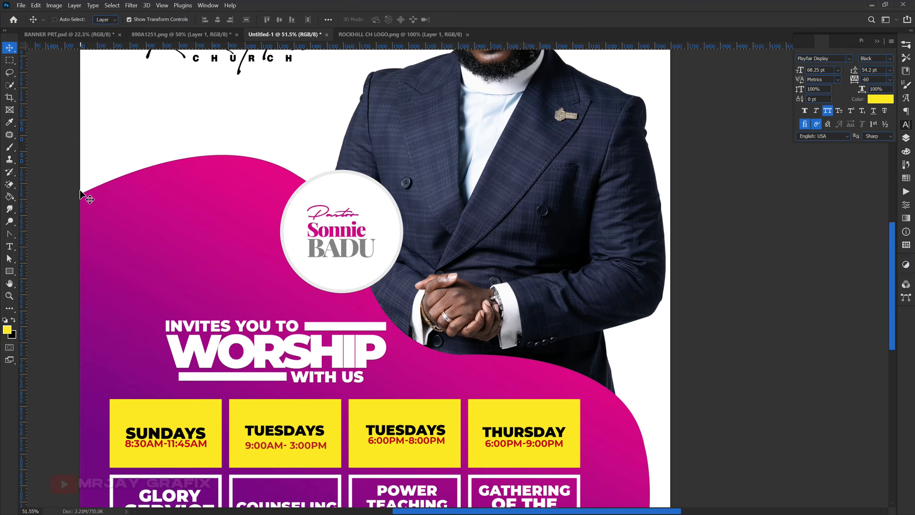
pyautogui.hotkey('ctrl', 'o')
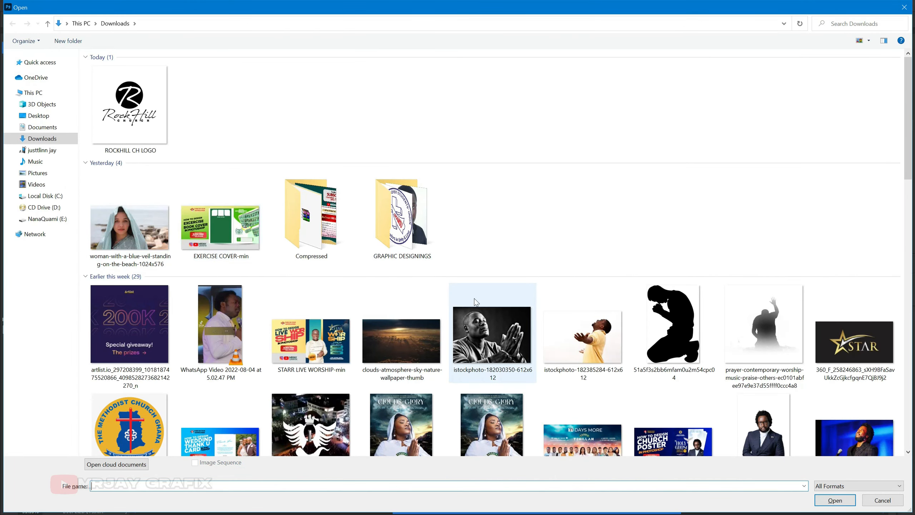
pyautogui.doubleClick(604, 329)
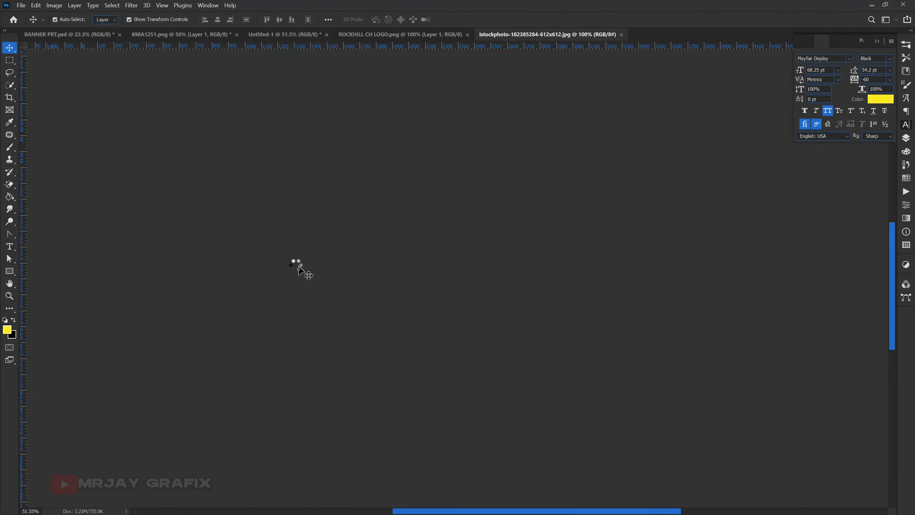
pyautogui.scroll(-1, 424, 285)
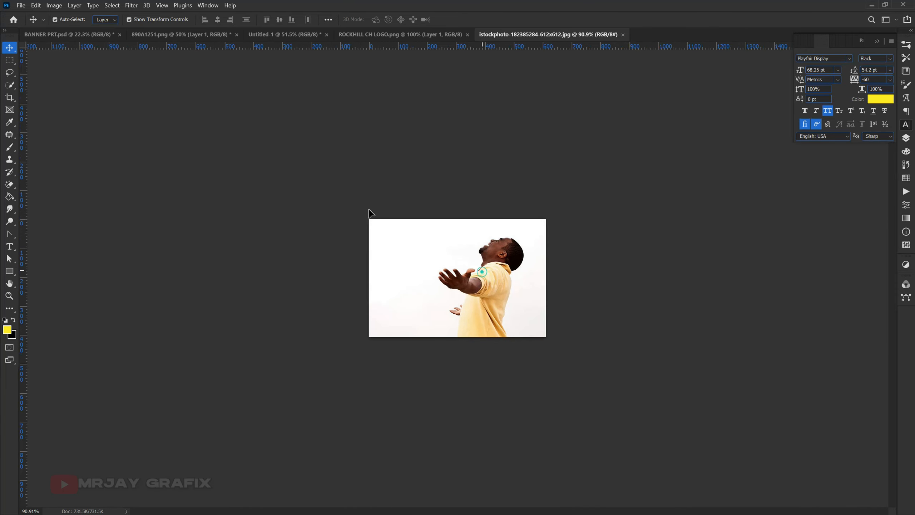
pyautogui.moveTo(271, 32); pyautogui.dragTo(249, 131)
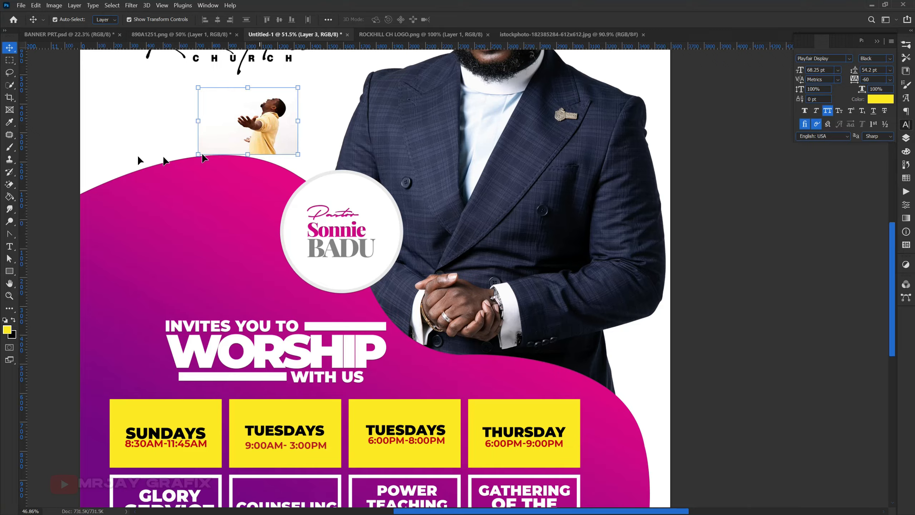
pyautogui.scroll(-2, 255, 133)
pyautogui.scroll(1, 274, 159)
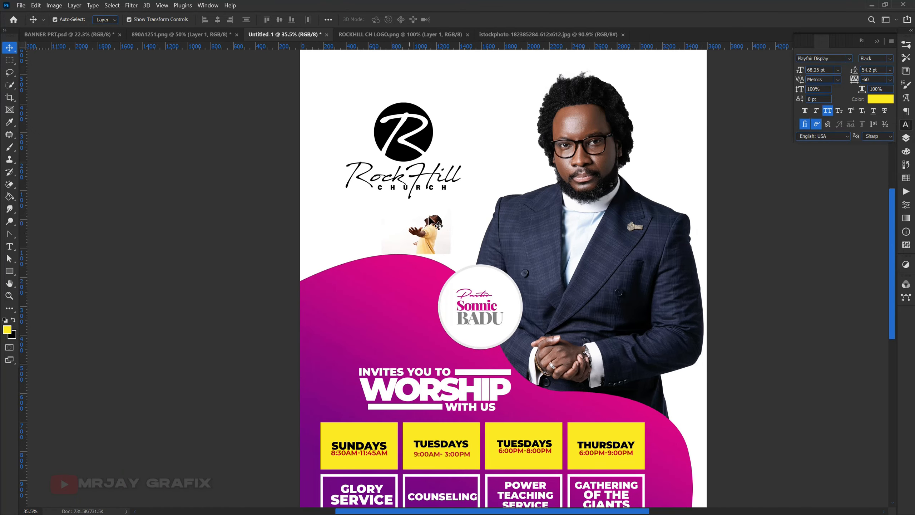
pyautogui.click(424, 228)
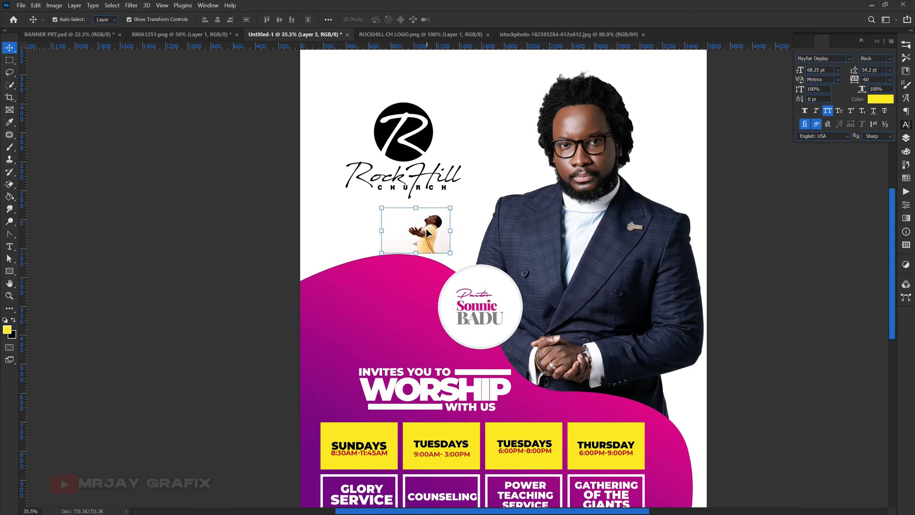
pyautogui.moveTo(427, 233); pyautogui.dragTo(436, 108)
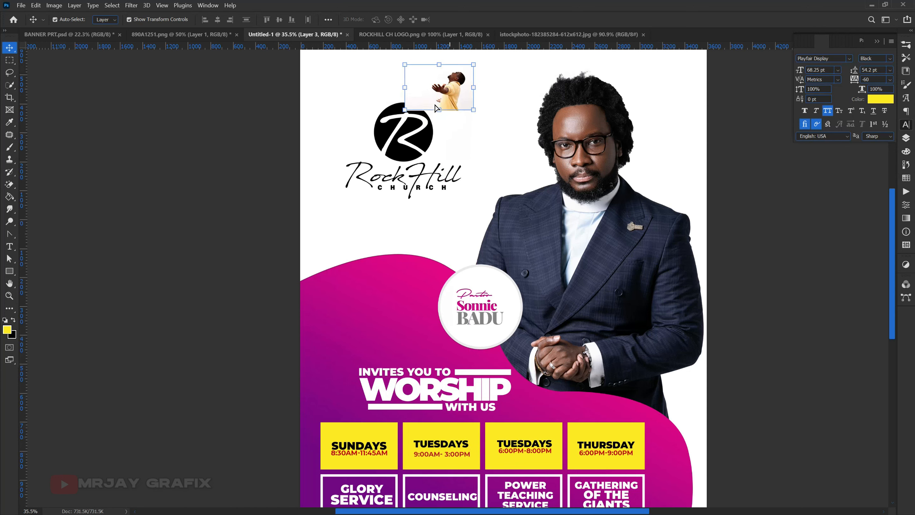
pyautogui.click(907, 139)
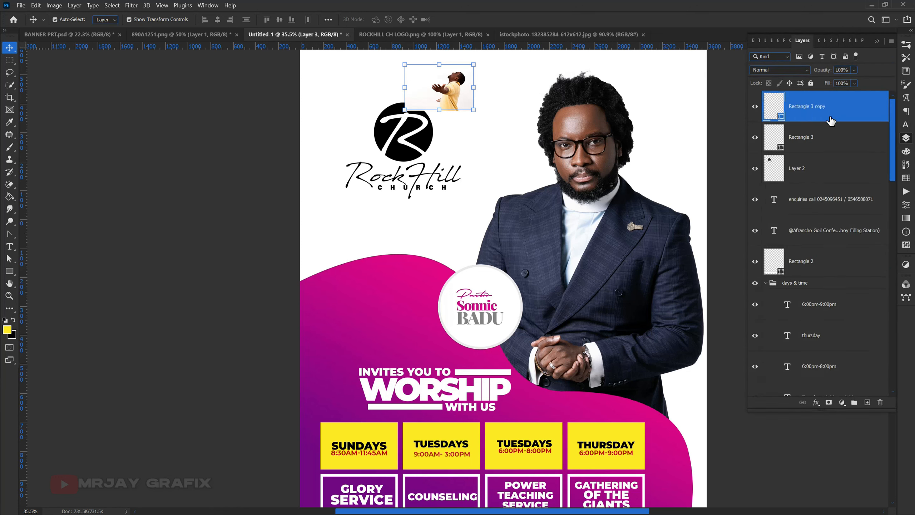
pyautogui.press('Delete')
# Place the worshipping man photo in the flyer directly above the Background layer, beneath the pastor's photo
pyautogui.scroll(-3, 820, 275)
pyautogui.scroll(-10, 820, 276)
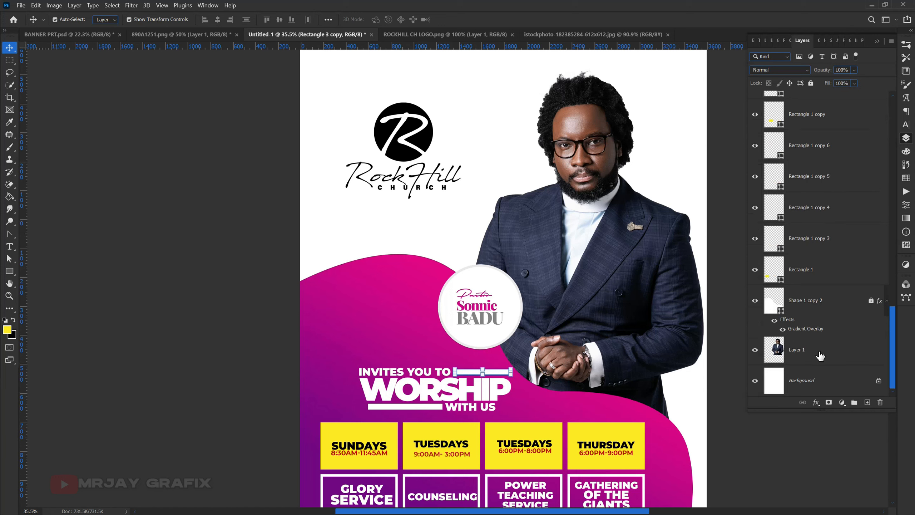
pyautogui.click(821, 356)
pyautogui.click(803, 389)
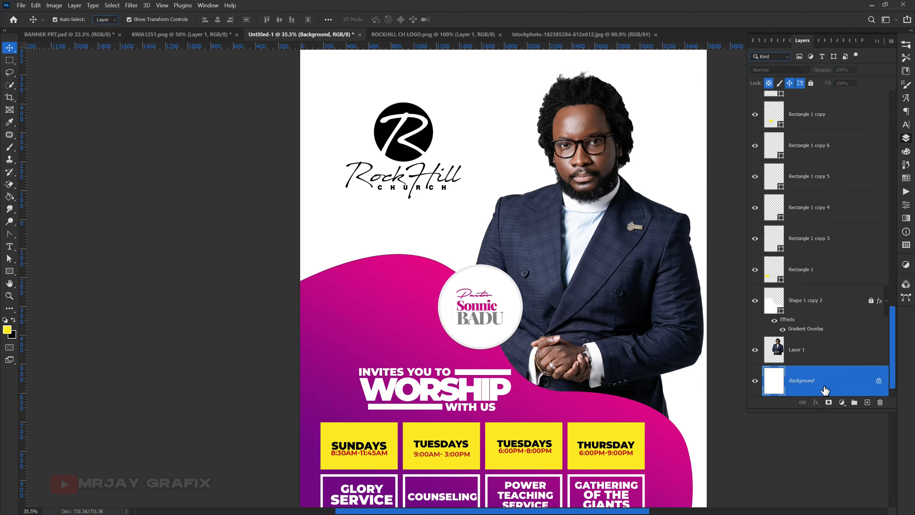
pyautogui.click(519, 35)
pyautogui.moveTo(258, 42); pyautogui.dragTo(468, 155)
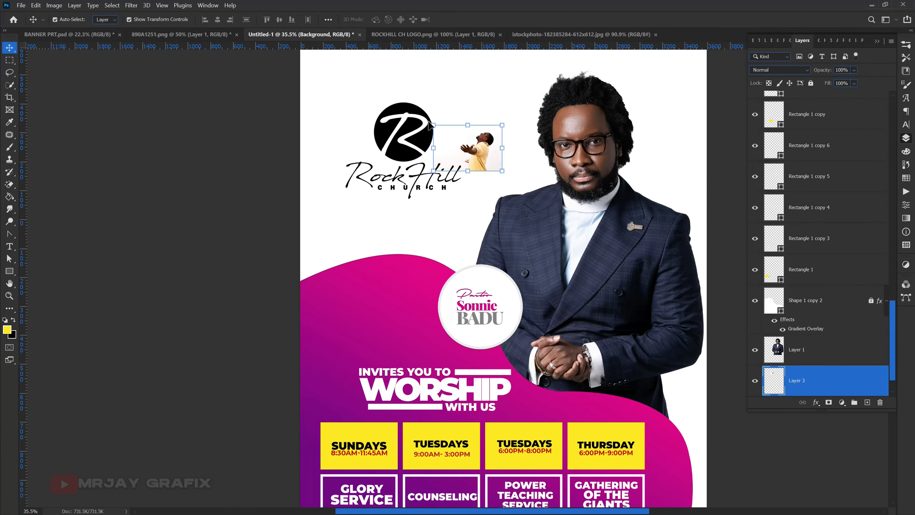
# Enlarge the worshipping man photo to 301.88% and position it in the flyer's upper-left corner behind the logo
pyautogui.moveTo(434, 126); pyautogui.dragTo(273, 62)
pyautogui.scroll(-3, 337, 200)
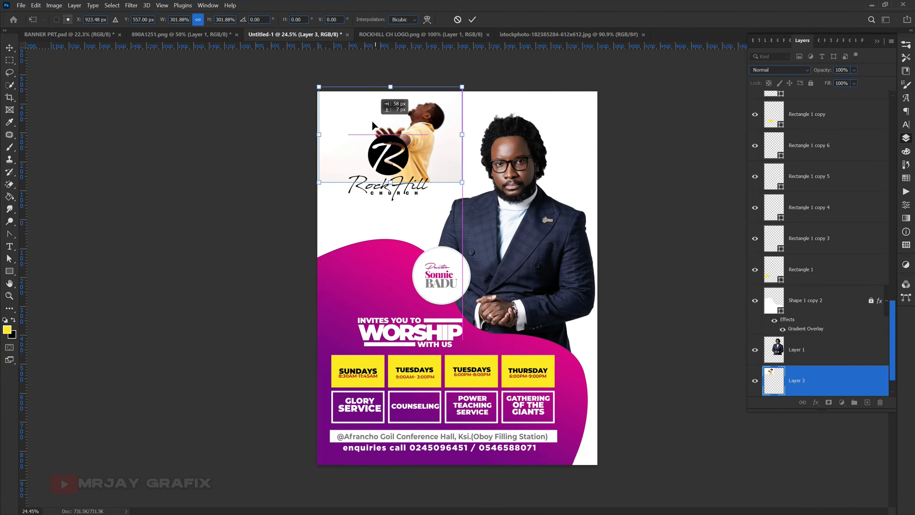
pyautogui.moveTo(370, 125); pyautogui.dragTo(371, 127)
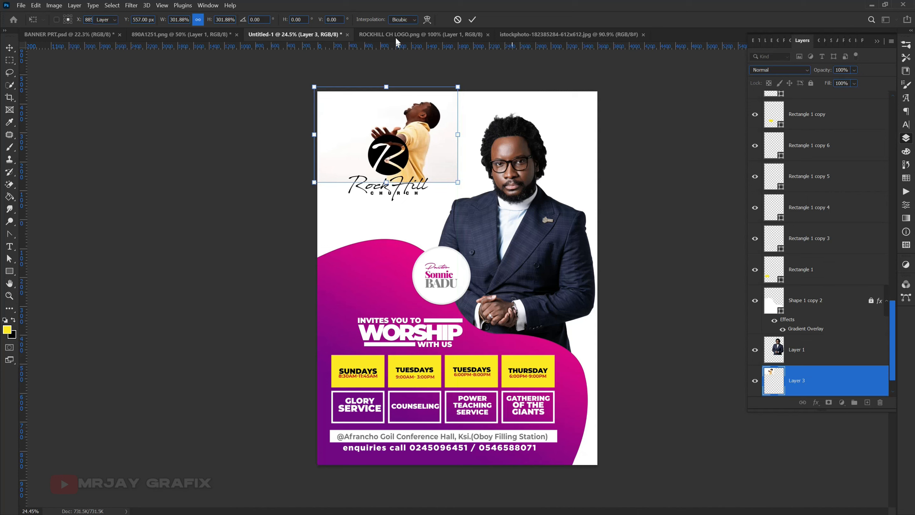
pyautogui.press('Return')
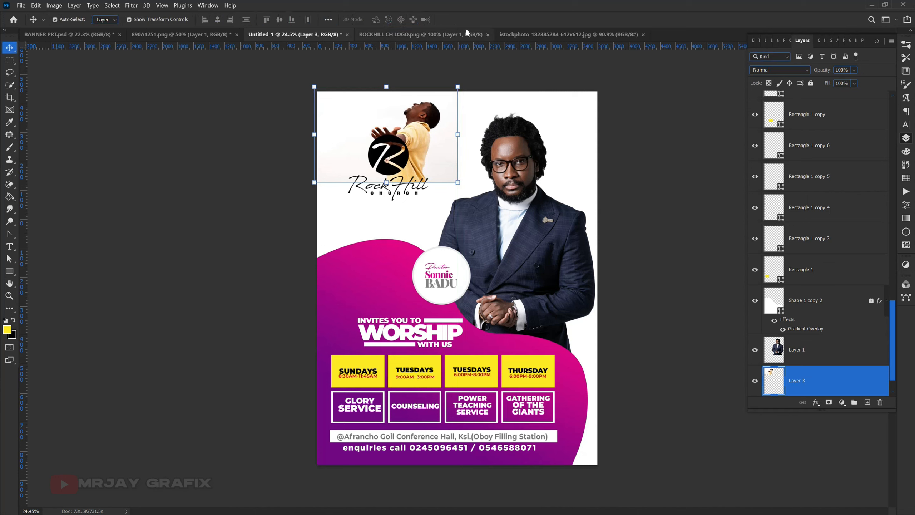
# Add a layer mask to the worshipping man photo and fade its edges and lower part with a 1200 px black brush
pyautogui.click(829, 403)
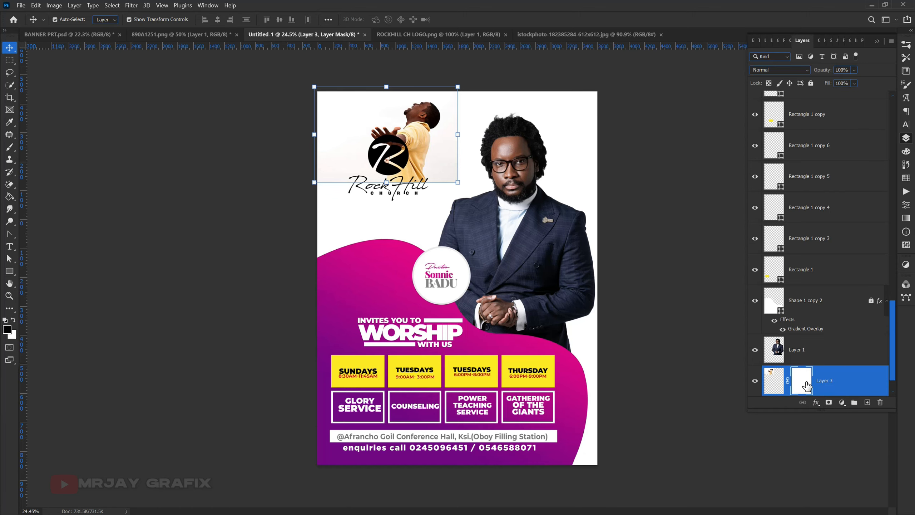
pyautogui.scroll(4, 398, 85)
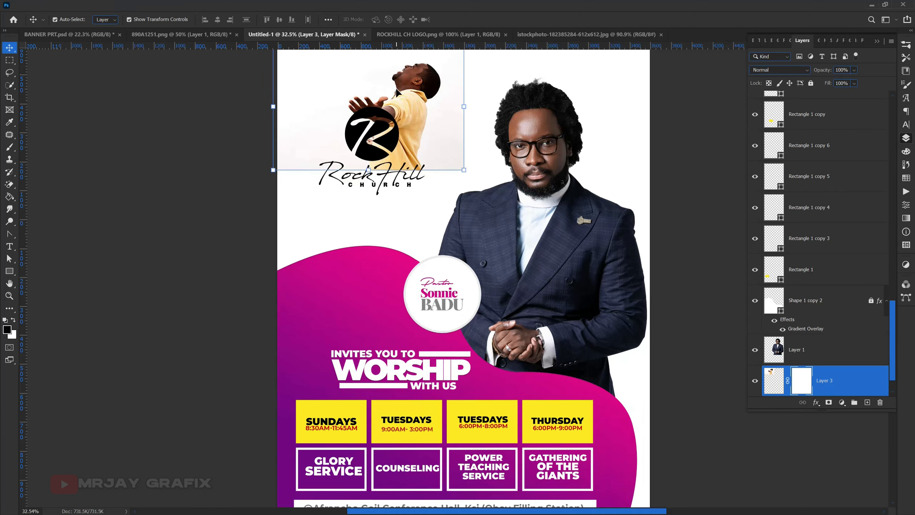
pyautogui.scroll(-2, 394, 187)
pyautogui.scroll(2, 374, 70)
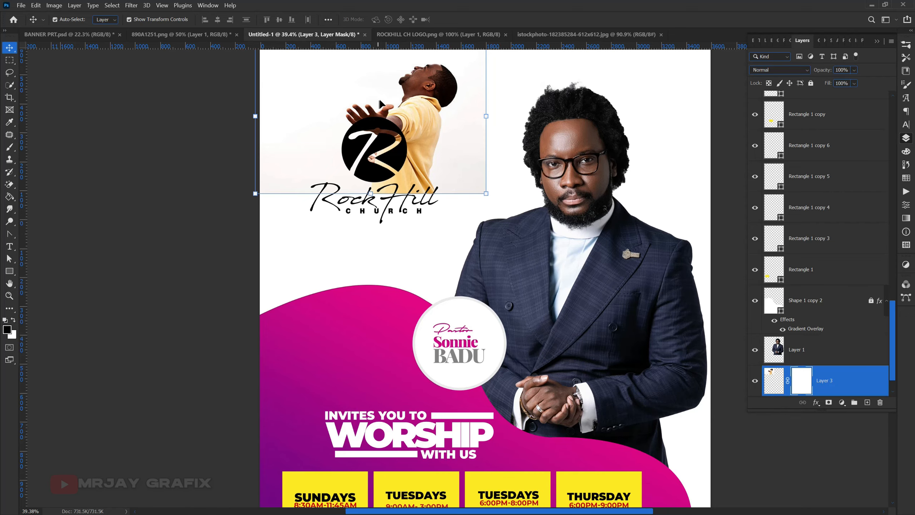
pyautogui.scroll(2, 389, 94)
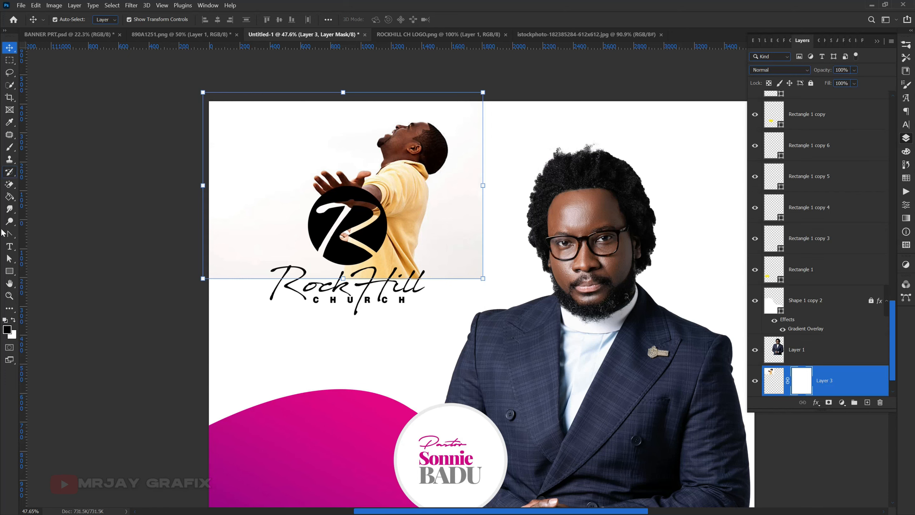
pyautogui.click(8, 151)
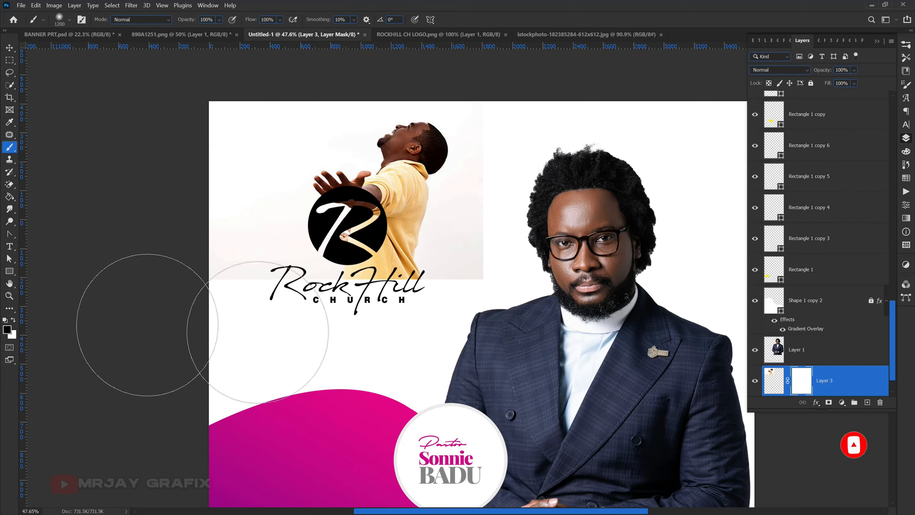
pyautogui.moveTo(286, 320)
pyautogui.mouseDown()
pyautogui.moveTo(483, 326)
pyautogui.moveTo(564, 156)
pyautogui.moveTo(525, 164)
pyautogui.moveTo(525, 143)
pyautogui.moveTo(529, 224)
pyautogui.mouseUp()
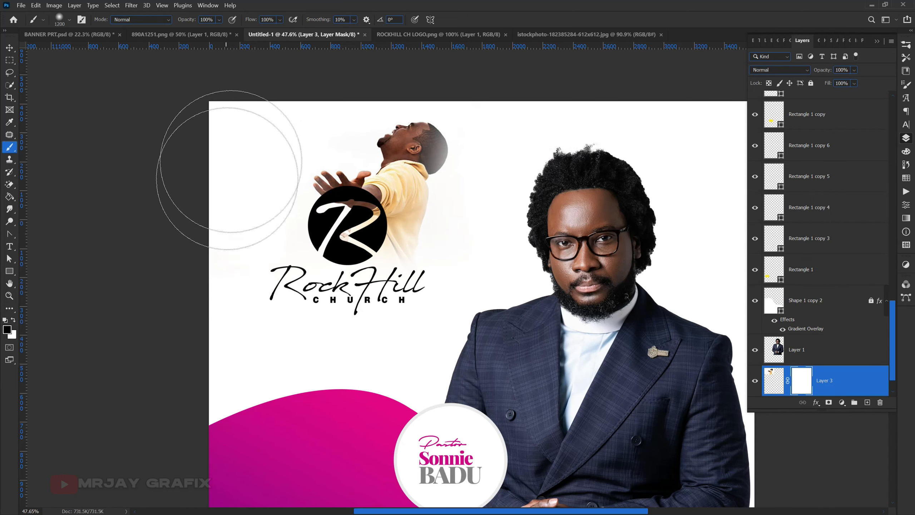
pyautogui.moveTo(345, 311)
pyautogui.mouseDown()
pyautogui.moveTo(403, 257)
pyautogui.moveTo(416, 287)
pyautogui.moveTo(439, 280)
pyautogui.moveTo(424, 293)
pyautogui.moveTo(386, 250)
pyautogui.moveTo(315, 244)
pyautogui.mouseUp()
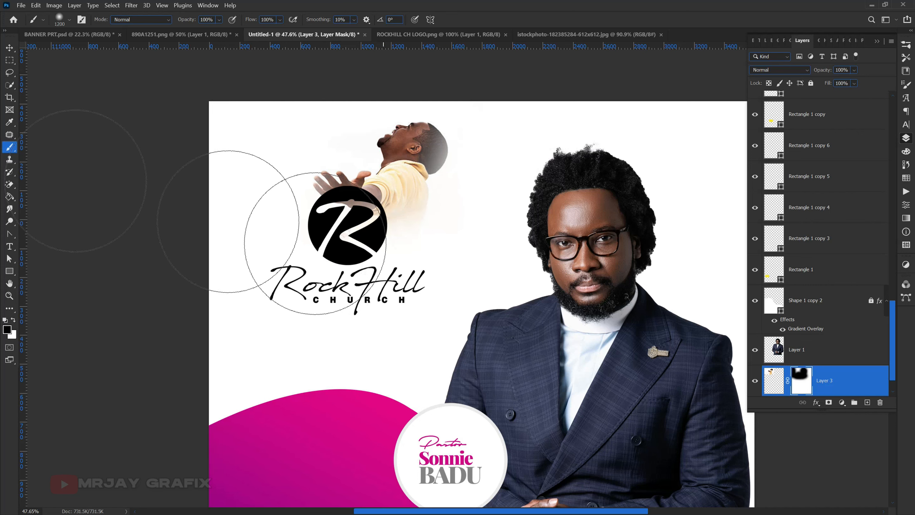
# Move the masked worshipping man photo down and right into the gap between the church logo and the pastor
pyautogui.click(9, 50)
pyautogui.click(138, 149)
pyautogui.moveTo(398, 179); pyautogui.dragTo(483, 244)
pyautogui.click(88, 133)
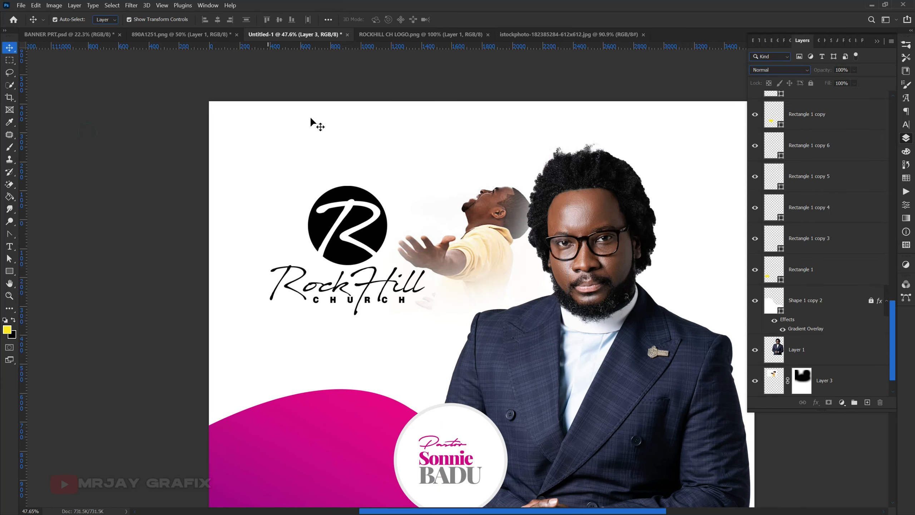
# Enlarge the masked photo to 139.18% and shift it left behind the logo, and nudge the church logo up slightly
pyautogui.hotkey('ctrl', '0')
pyautogui.click(432, 143)
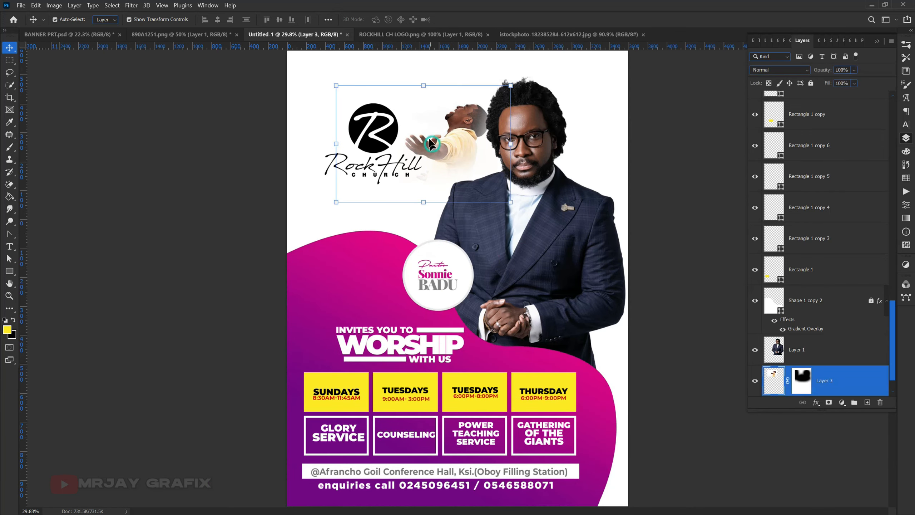
pyautogui.click(335, 86)
pyautogui.moveTo(335, 86); pyautogui.dragTo(302, 62)
pyautogui.moveTo(449, 159); pyautogui.dragTo(401, 169)
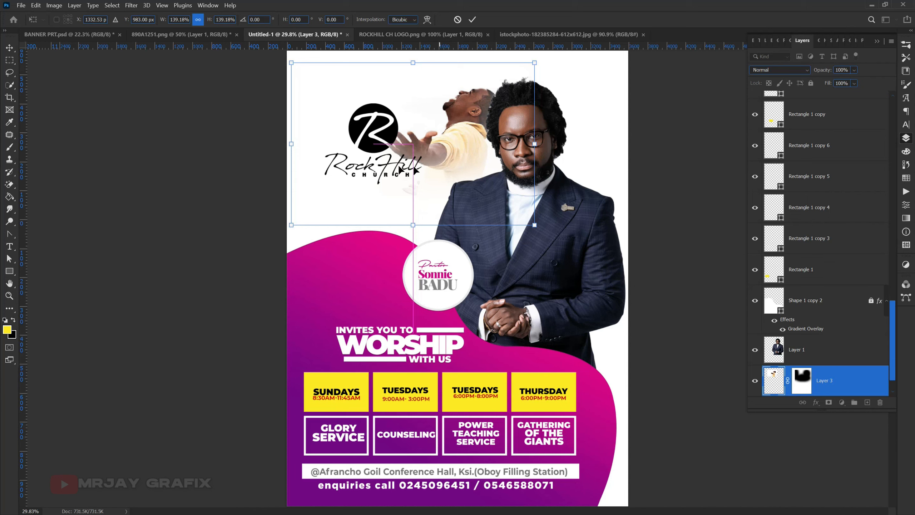
pyautogui.press('Return')
pyautogui.moveTo(362, 129); pyautogui.dragTo(363, 119)
# Set the masked photo's blend mode to Luminosity and lower its opacity to 21%
pyautogui.click(457, 126)
pyautogui.scroll(-3, 422, 180)
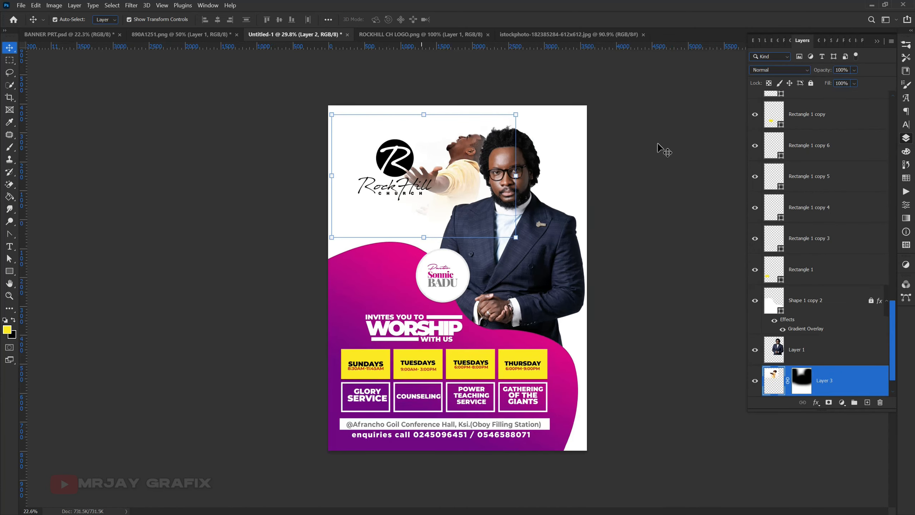
pyautogui.click(777, 71)
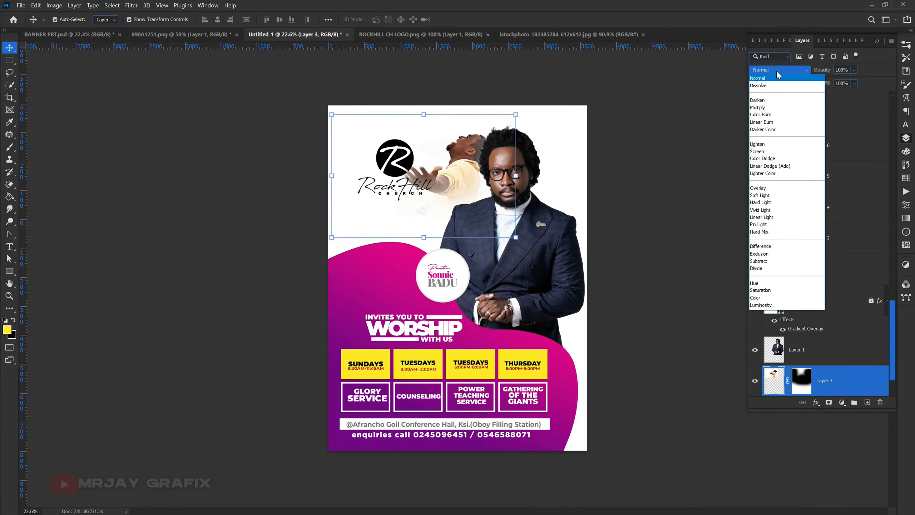
pyautogui.click(765, 306)
pyautogui.moveTo(828, 83); pyautogui.dragTo(890, 91)
pyautogui.moveTo(823, 74); pyautogui.dragTo(787, 77)
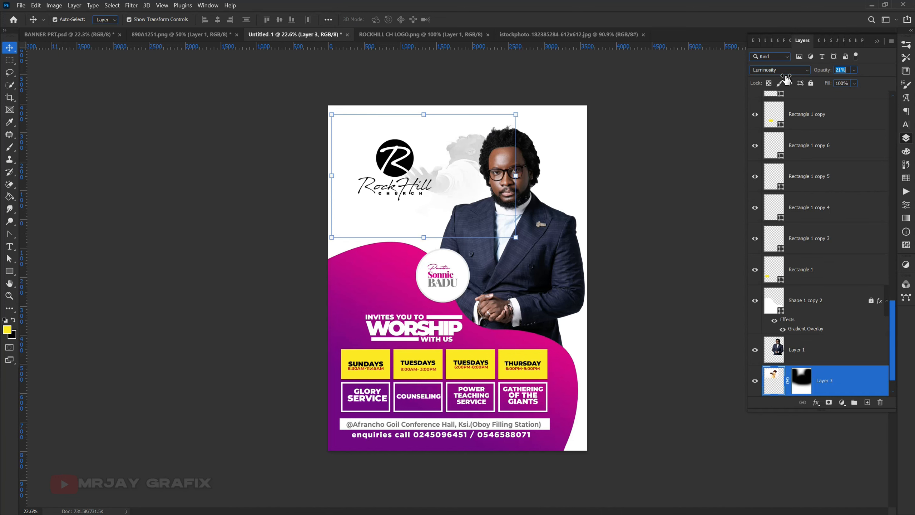
pyautogui.click(277, 227)
# Select all the "Invites you to Worship with us" title elements and shift them slightly left above the schedule
pyautogui.click(377, 286)
pyautogui.scroll(1, 400, 340)
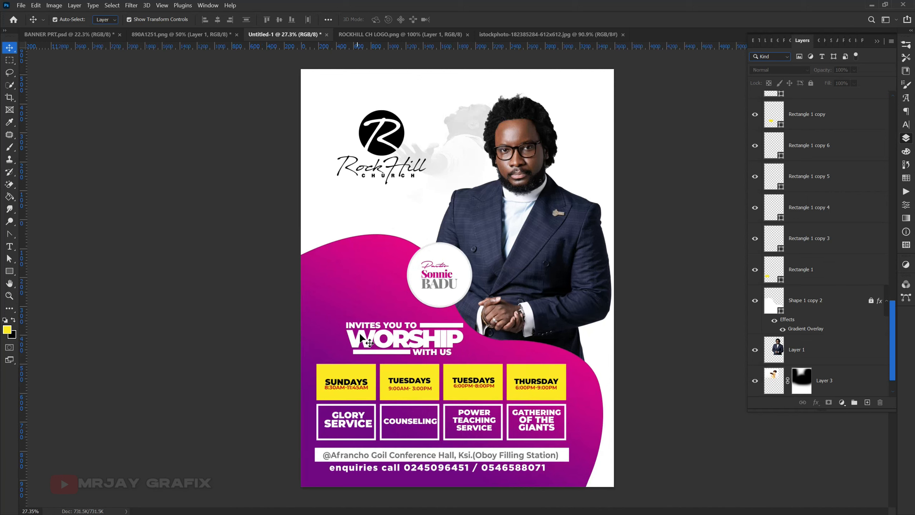
pyautogui.moveTo(331, 312); pyautogui.dragTo(448, 355)
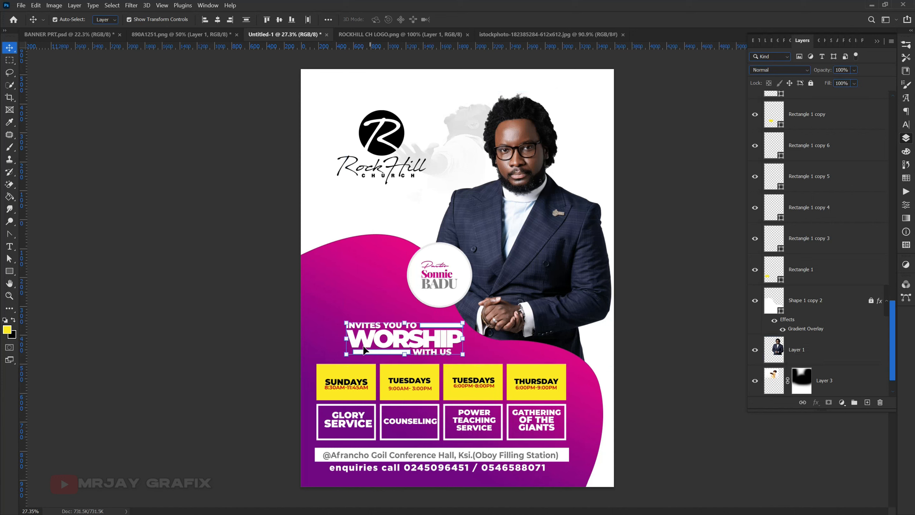
pyautogui.moveTo(369, 343)
pyautogui.mouseDown()
pyautogui.moveTo(345, 344)
pyautogui.moveTo(356, 344)
pyautogui.mouseUp()
pyautogui.click(117, 376)
# Delete the two white bars beside the "Invites you to" and "With us" lines
pyautogui.scroll(3, 375, 368)
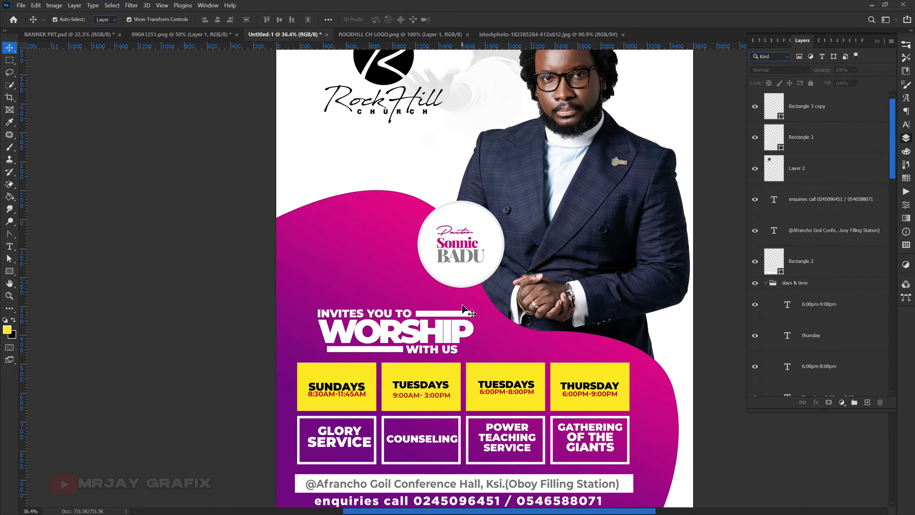
pyautogui.click(462, 315)
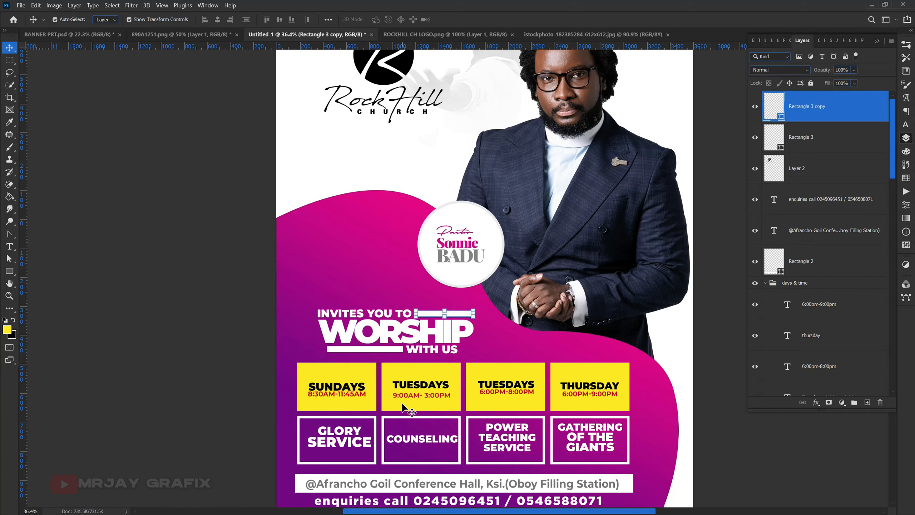
pyautogui.press('Delete')
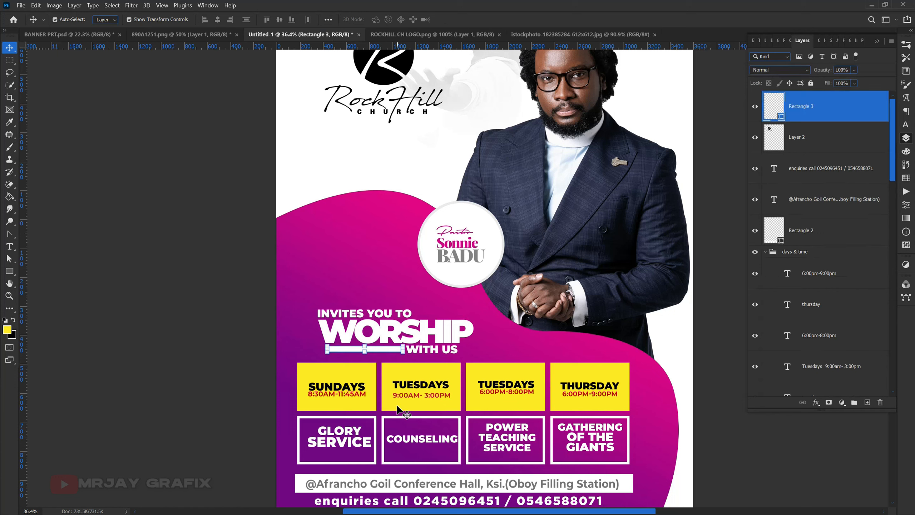
pyautogui.press('Delete')
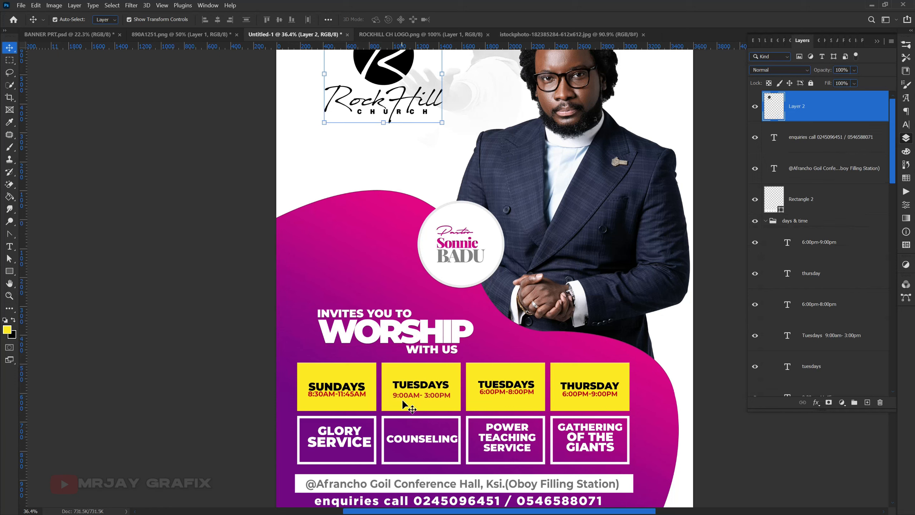
# Move the three title text lines up together to leave more room above the yellow schedule boxes
pyautogui.click(413, 323)
pyautogui.moveTo(425, 351); pyautogui.dragTo(431, 330)
pyautogui.click(249, 312)
# Enlarge the "With us" text to about 182.69% beneath the word "Worship"
pyautogui.click(423, 333)
pyautogui.click(410, 338)
pyautogui.moveTo(390, 359); pyautogui.dragTo(368, 358)
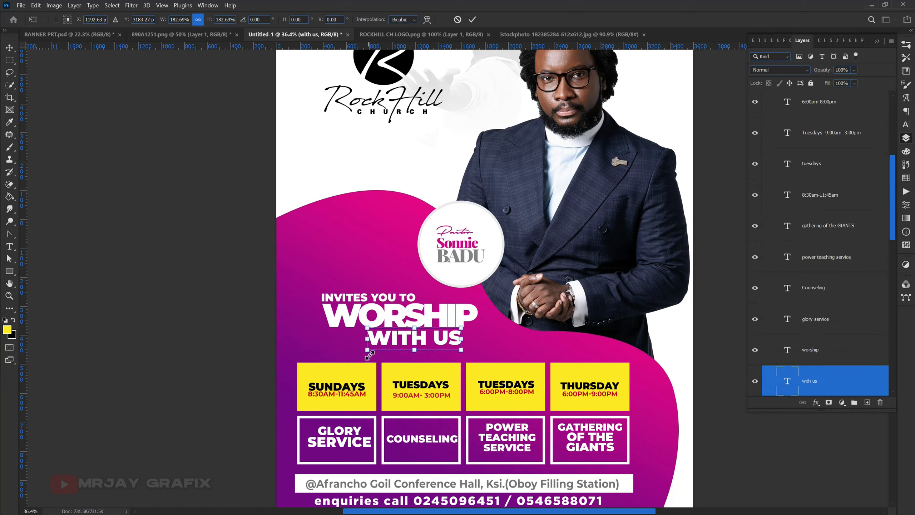
pyautogui.press('Return')
# Centre the "Invites you to" line above "Worship" and the "With us" line below it, with tight, even gaps
pyautogui.moveTo(393, 296); pyautogui.dragTo(415, 294)
pyautogui.moveTo(407, 341); pyautogui.dragTo(379, 341)
pyautogui.click(179, 370)
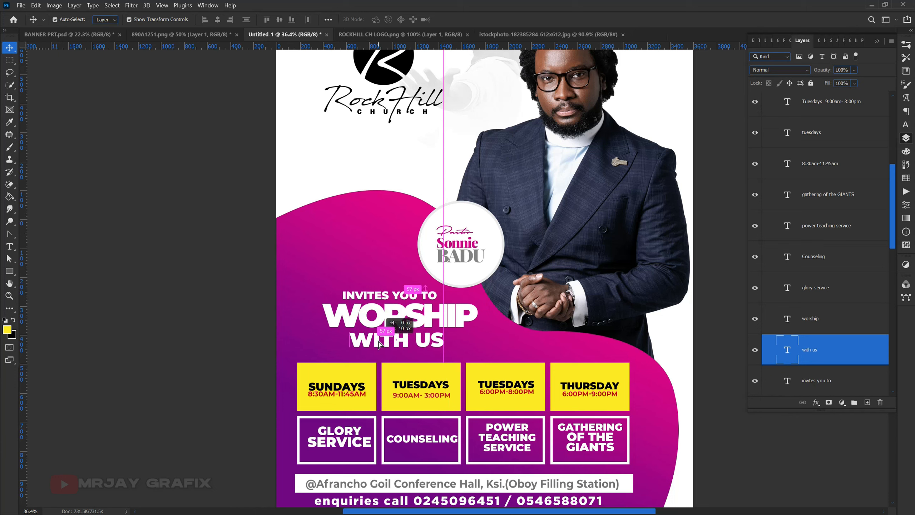
pyautogui.click(168, 353)
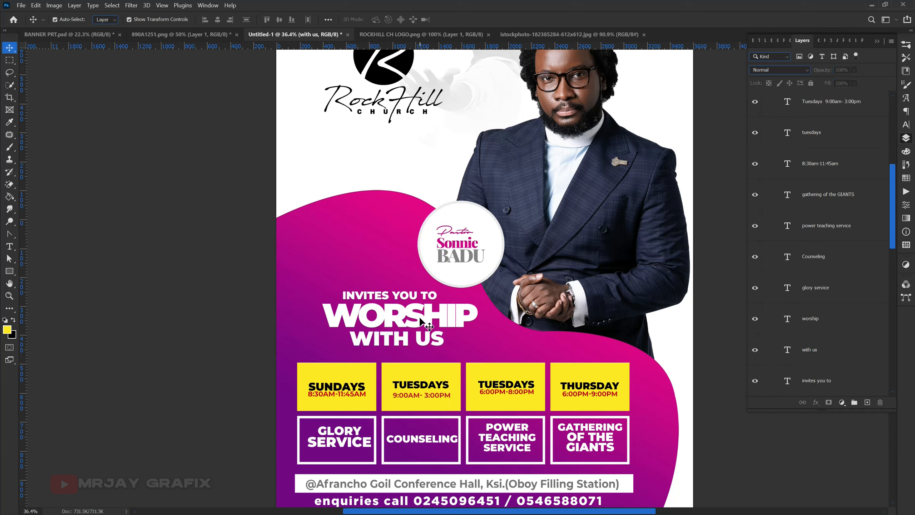
pyautogui.click(419, 317)
pyautogui.click(361, 271)
pyautogui.moveTo(371, 302); pyautogui.dragTo(375, 305)
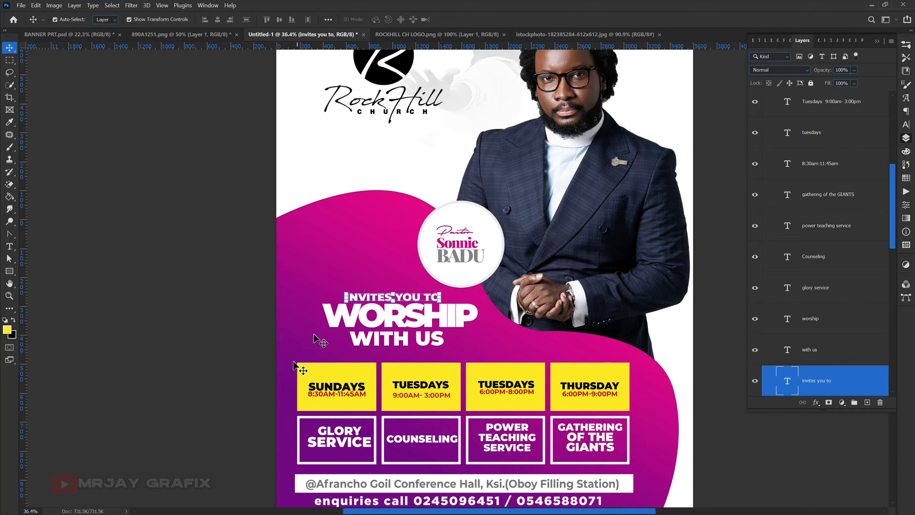
# Draw a wide ellipse of about 1712 x 439 px directly above the "Worship" text layer, covering the upper half of the word
pyautogui.click(356, 316)
pyautogui.scroll(5, 348, 329)
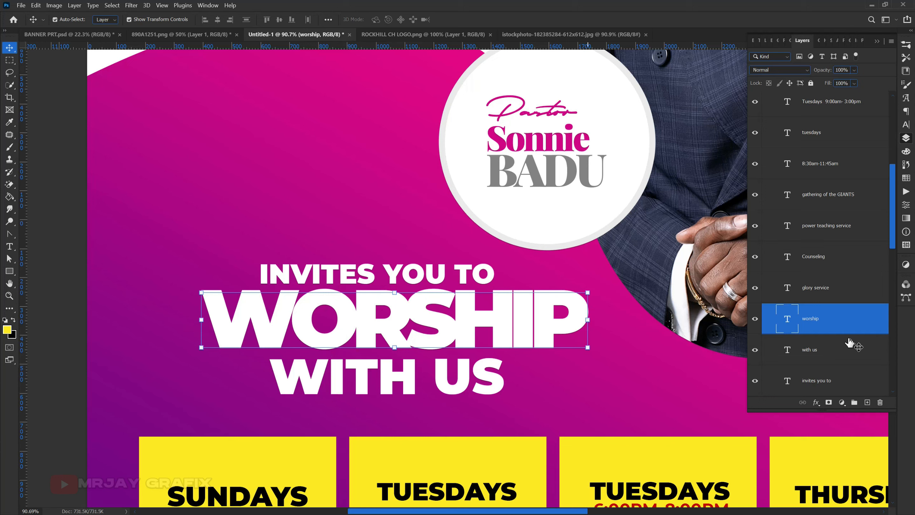
pyautogui.rightClick(10, 271)
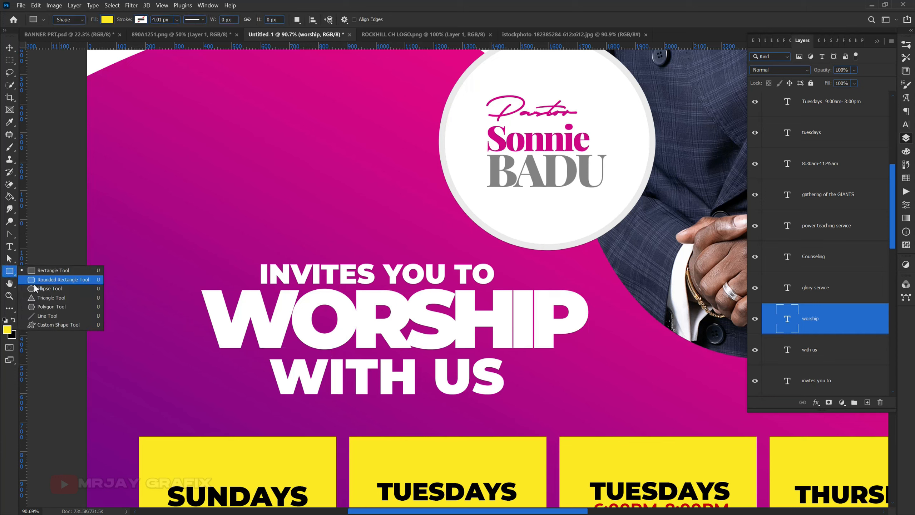
pyautogui.click(37, 281)
pyautogui.moveTo(157, 205); pyautogui.dragTo(650, 331)
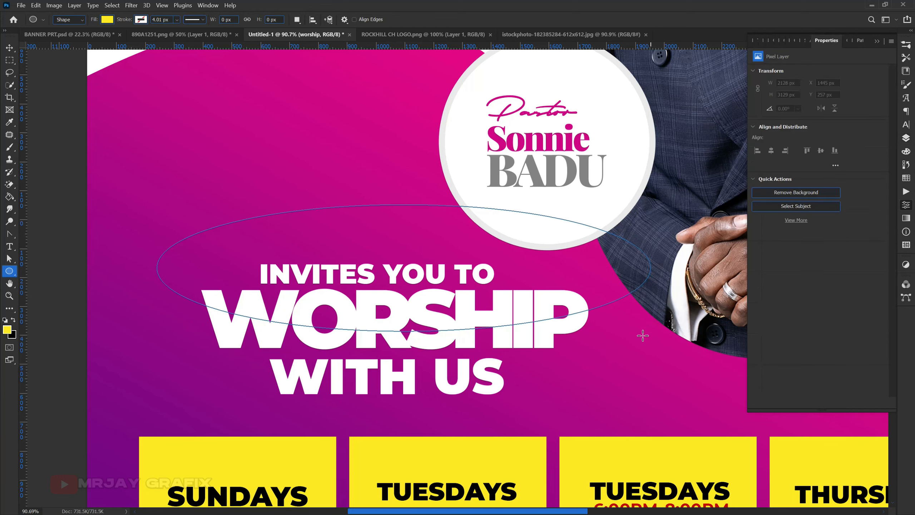
pyautogui.click(906, 138)
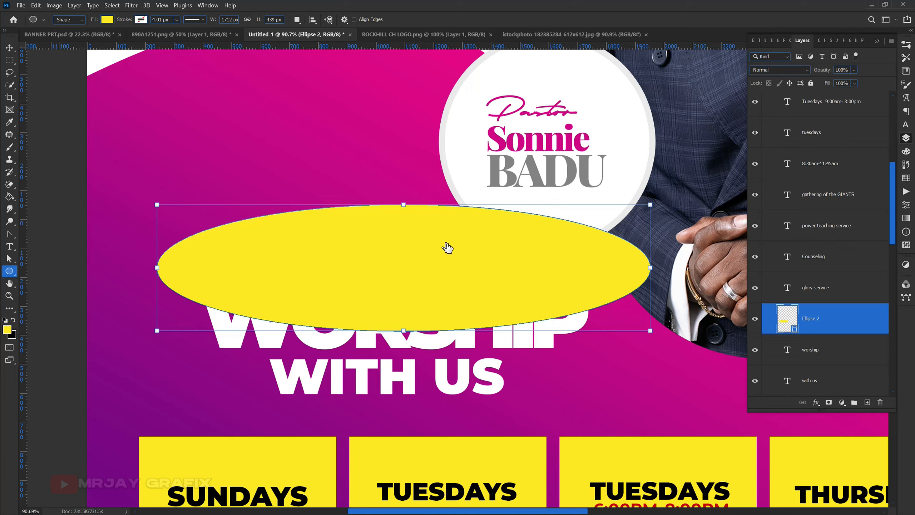
# Change the ellipse's fill colour to black (000000)
pyautogui.moveTo(417, 304); pyautogui.dragTo(371, 402)
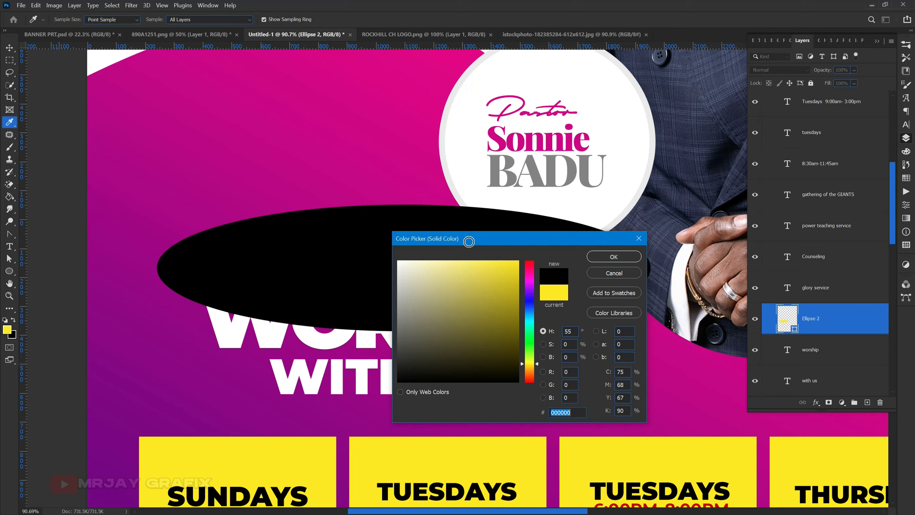
pyautogui.press('Return')
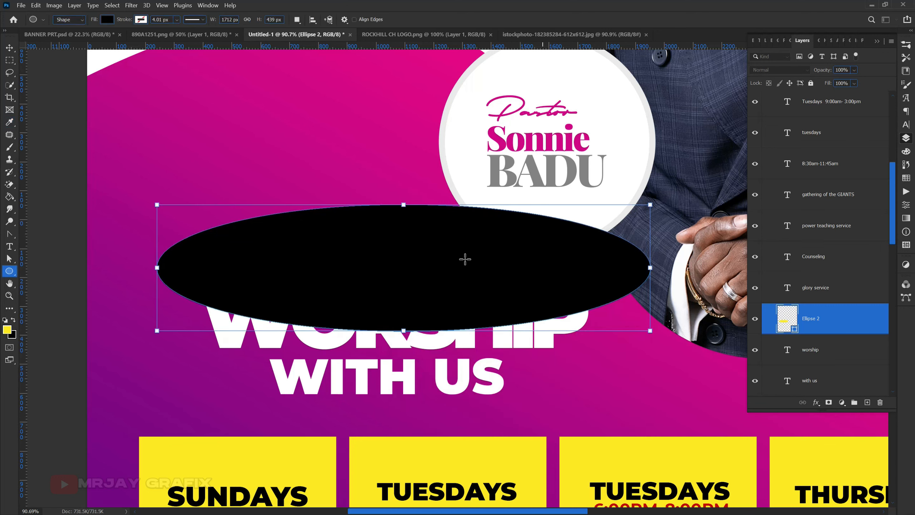
pyautogui.click(9, 48)
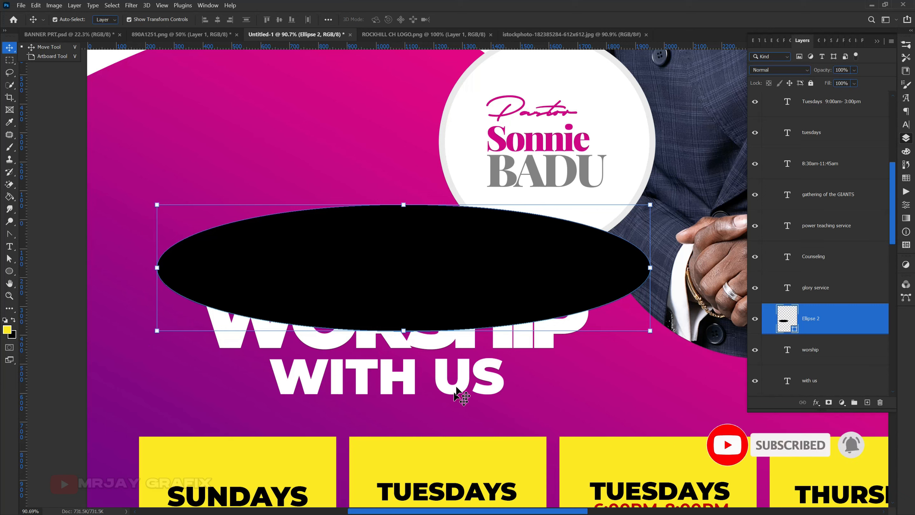
# Add a layer mask to the ellipse and paint out its upper part with a soft 700 px black brush, leaving a faded lower edge
pyautogui.click(829, 402)
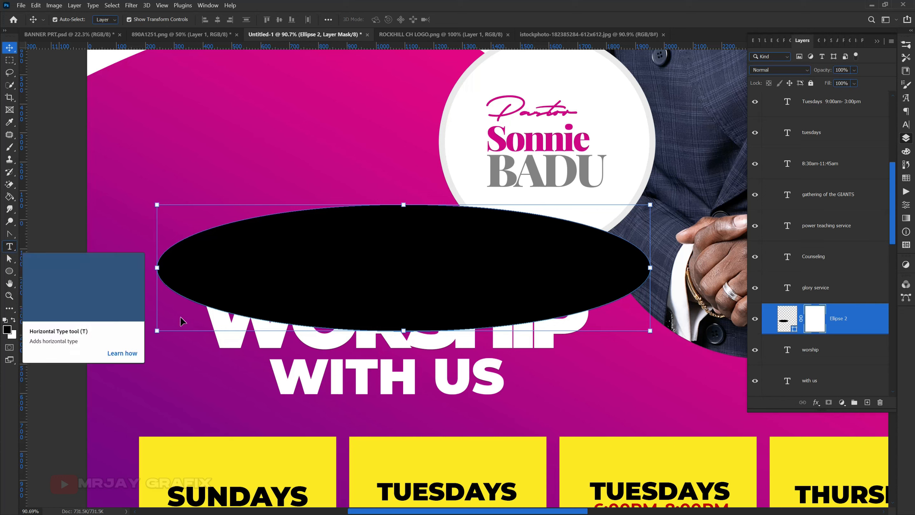
pyautogui.click(10, 147)
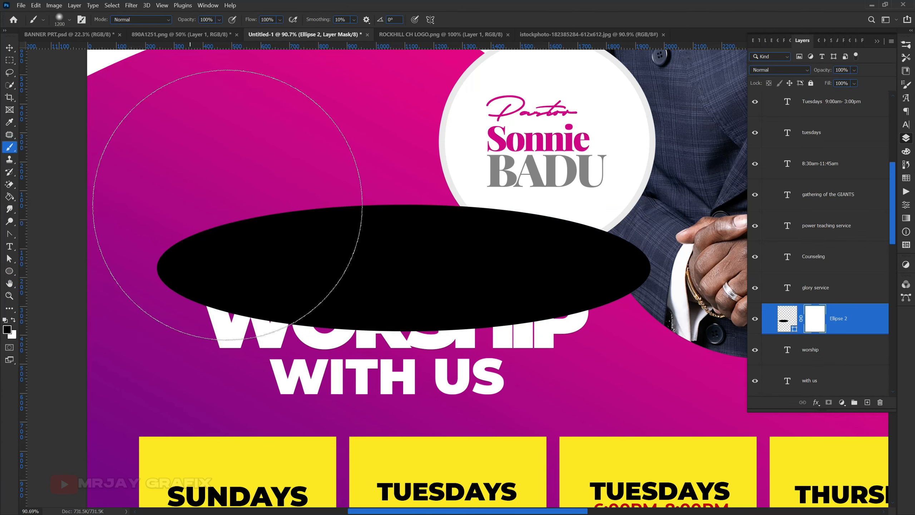
pyautogui.press('[')
pyautogui.press('[')
pyautogui.press('[')
pyautogui.press('[')
pyautogui.press('[')
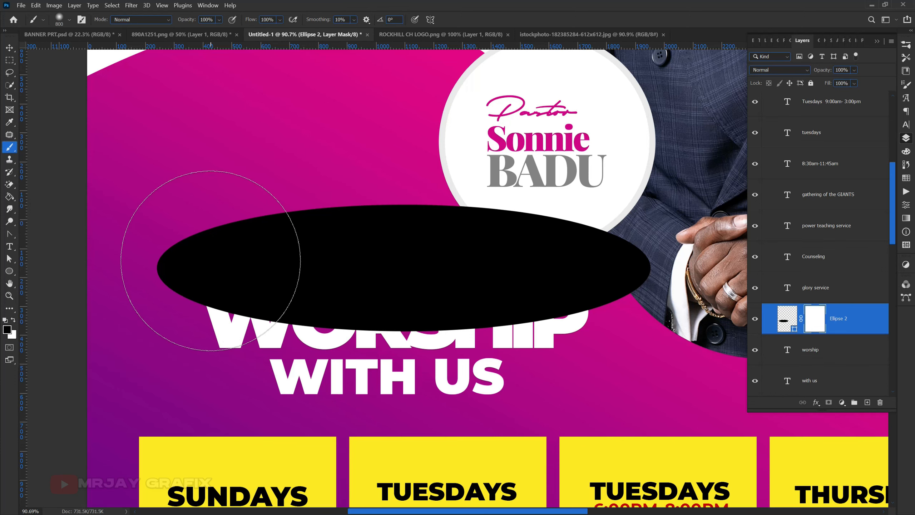
pyautogui.moveTo(128, 203)
pyautogui.mouseDown()
pyautogui.moveTo(202, 211)
pyautogui.moveTo(395, 186)
pyautogui.moveTo(391, 203)
pyautogui.moveTo(690, 173)
pyautogui.moveTo(651, 191)
pyautogui.moveTo(230, 191)
pyautogui.moveTo(152, 213)
pyautogui.moveTo(249, 225)
pyautogui.moveTo(351, 207)
pyautogui.moveTo(507, 205)
pyautogui.moveTo(156, 241)
pyautogui.moveTo(622, 179)
pyautogui.moveTo(629, 193)
pyautogui.moveTo(576, 210)
pyautogui.moveTo(633, 211)
pyautogui.moveTo(554, 235)
pyautogui.moveTo(616, 219)
pyautogui.moveTo(499, 224)
pyautogui.moveTo(398, 258)
pyautogui.moveTo(269, 259)
pyautogui.moveTo(192, 243)
pyautogui.mouseUp()
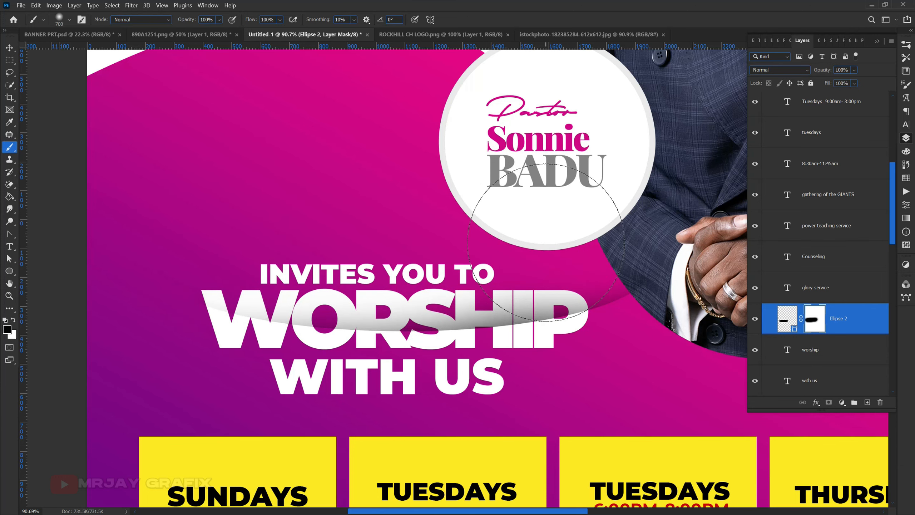
pyautogui.moveTo(394, 248)
pyautogui.mouseDown()
pyautogui.moveTo(433, 246)
pyautogui.moveTo(540, 216)
pyautogui.mouseUp()
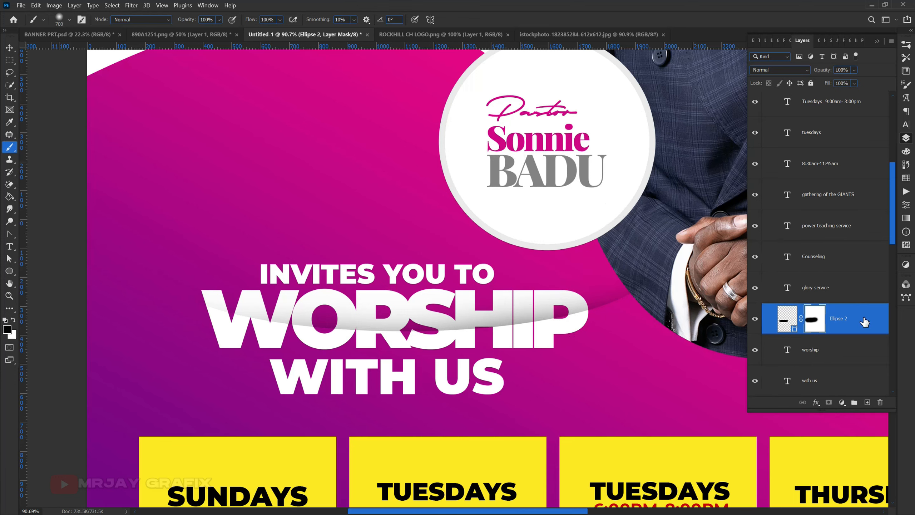
# Clip the masked ellipse to the "Worship" text so its shading falls only inside the letters
pyautogui.click(824, 348)
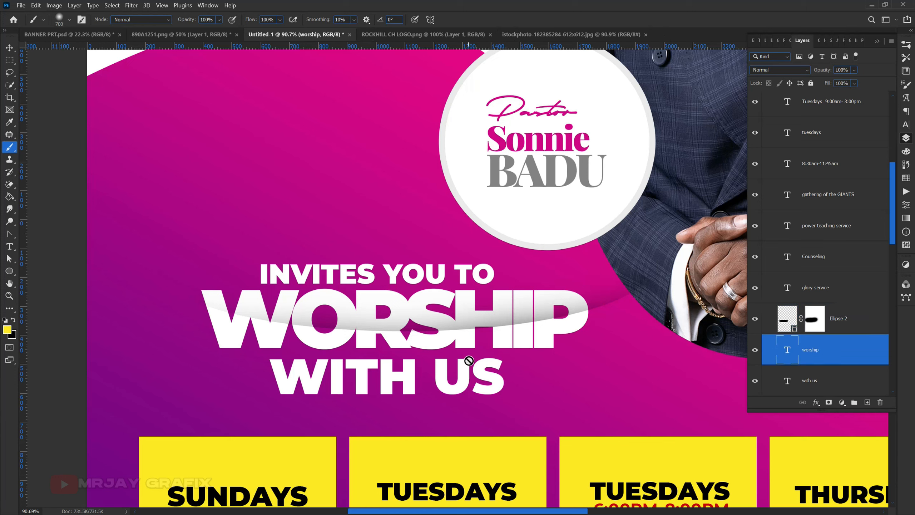
pyautogui.press('v')
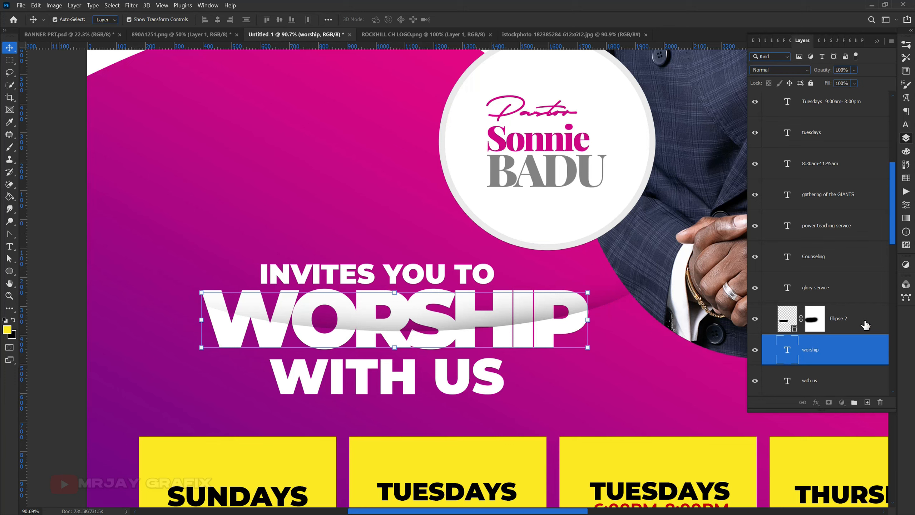
pyautogui.click(865, 323)
pyautogui.rightClick(861, 318)
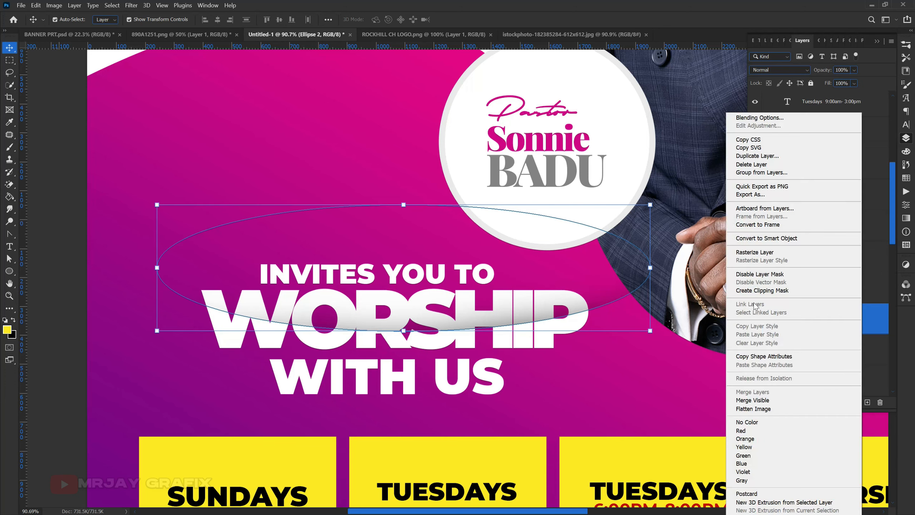
pyautogui.click(755, 290)
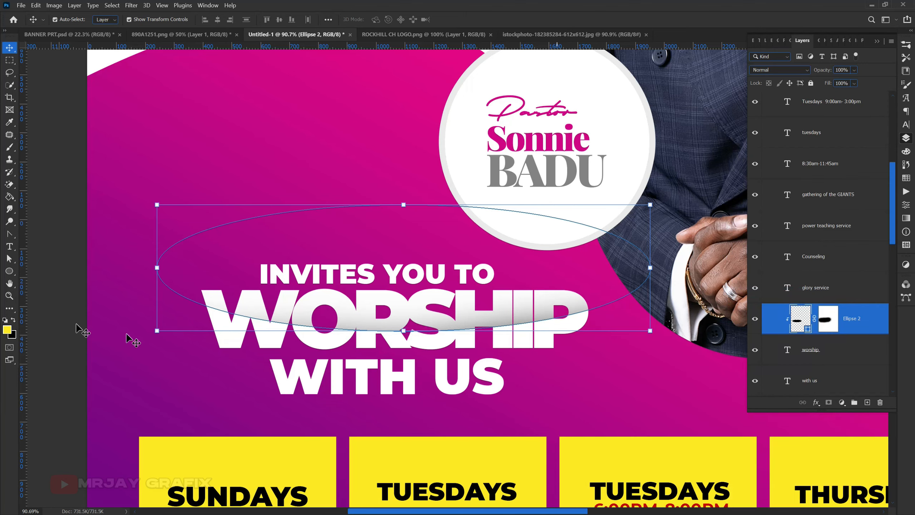
pyautogui.hotkey('ctrl', '0')
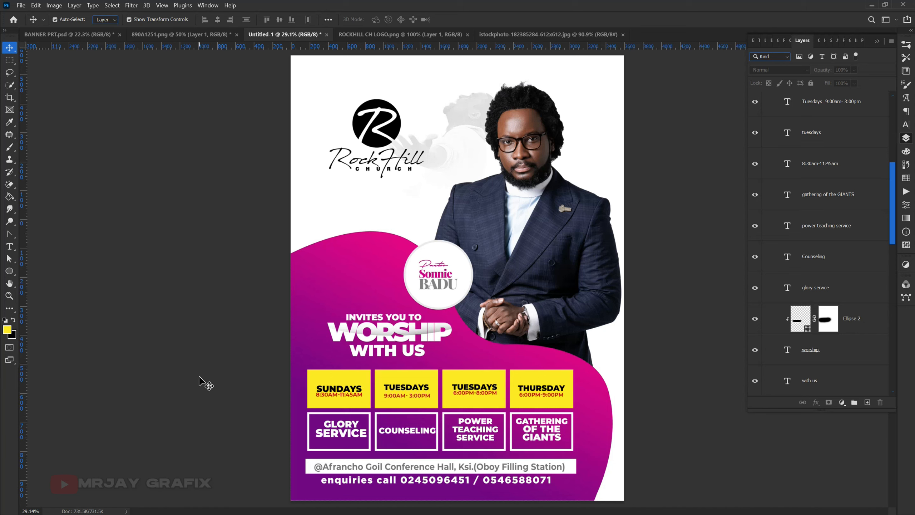
pyautogui.press('super')
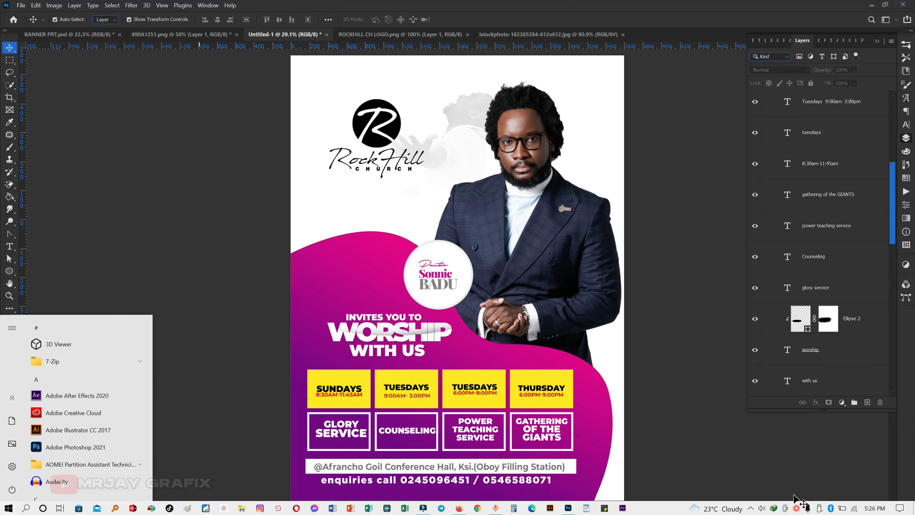
pyautogui.rightClick(796, 509)
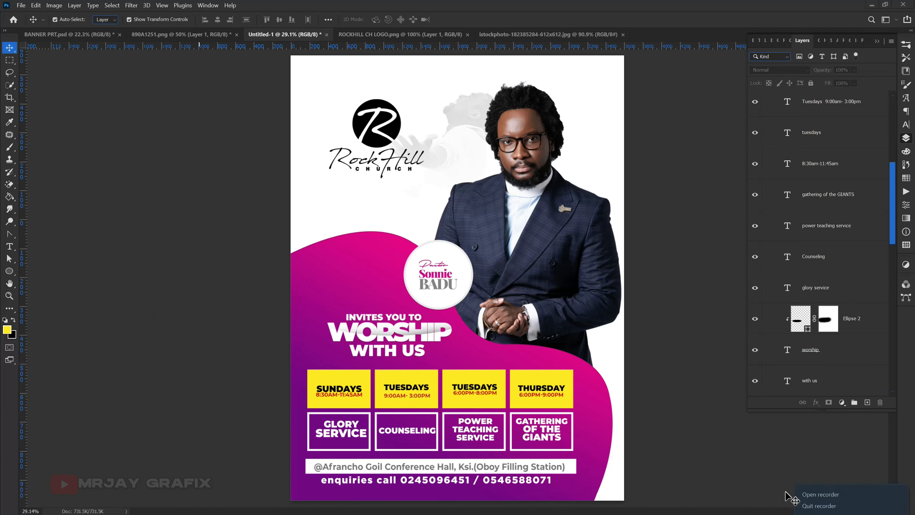
pyautogui.click(817, 501)
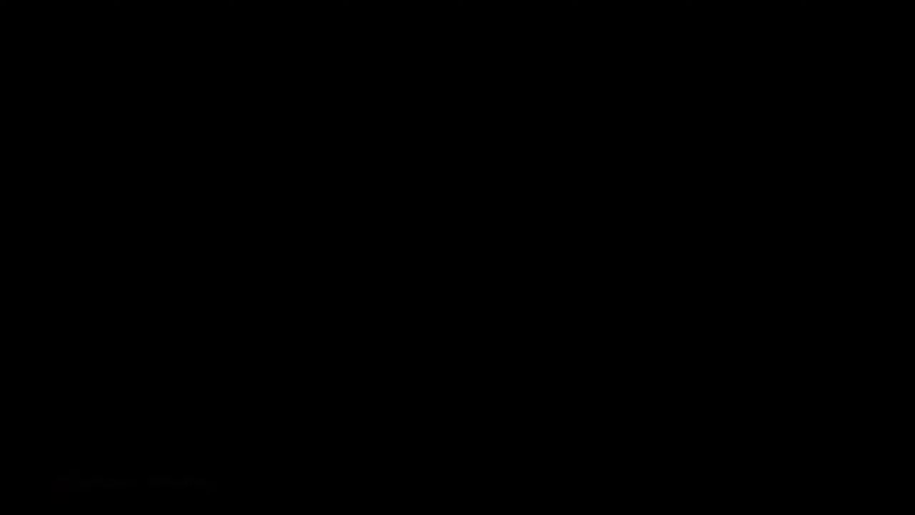